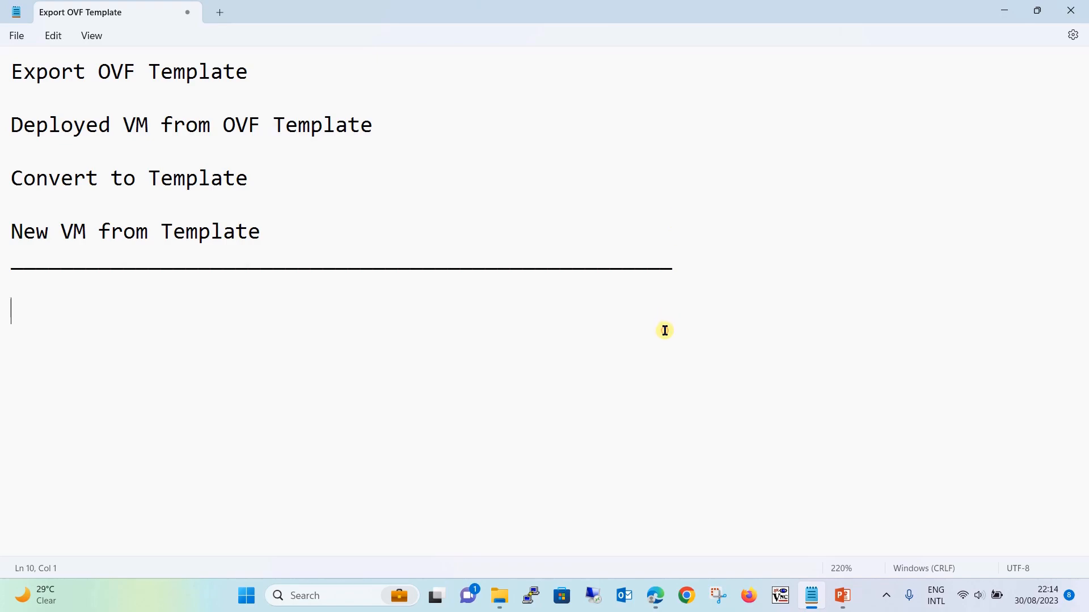
Add the topics Content Library, Clone to Library and Convert to VM below the divider line in the notes
type("Content Library  Clone to Library  Convert to VM")
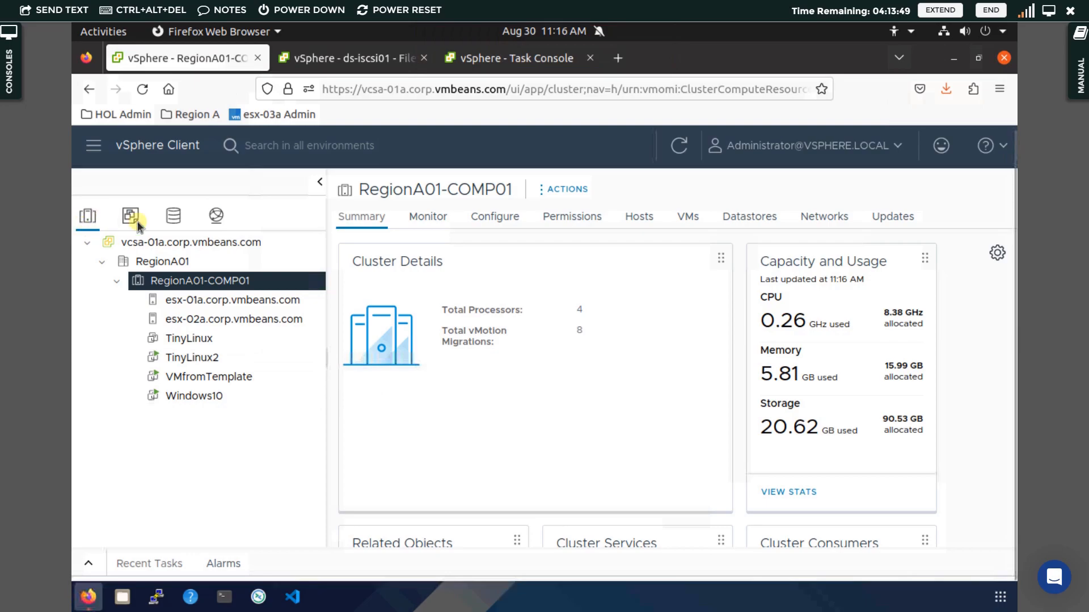
Check the vSphere task console, and examine the Other Types items stored in the HOL-Library content library
left_click(356, 59)
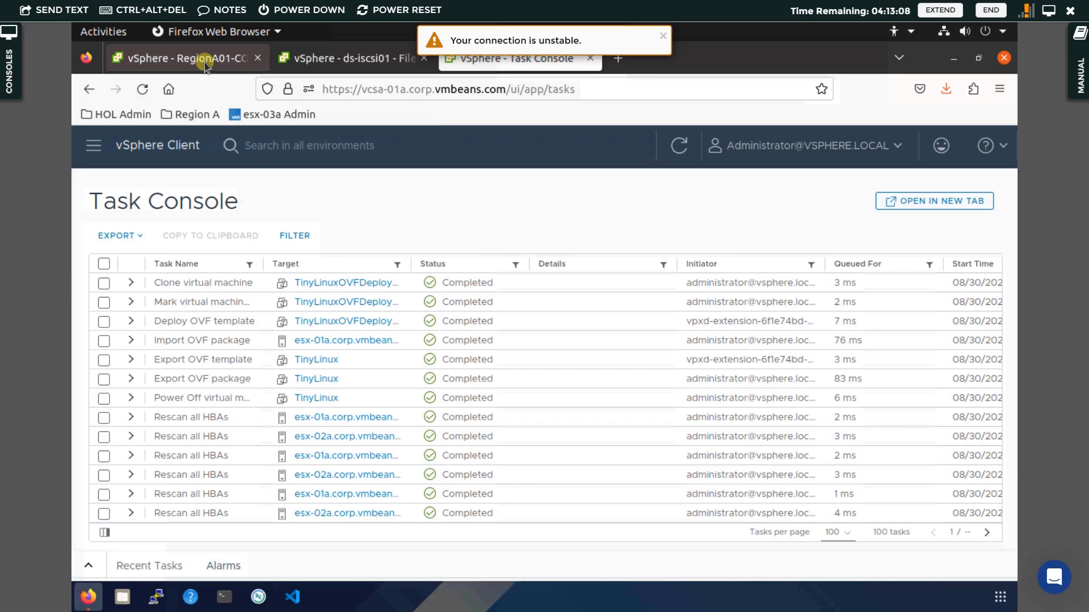
left_click(204, 62)
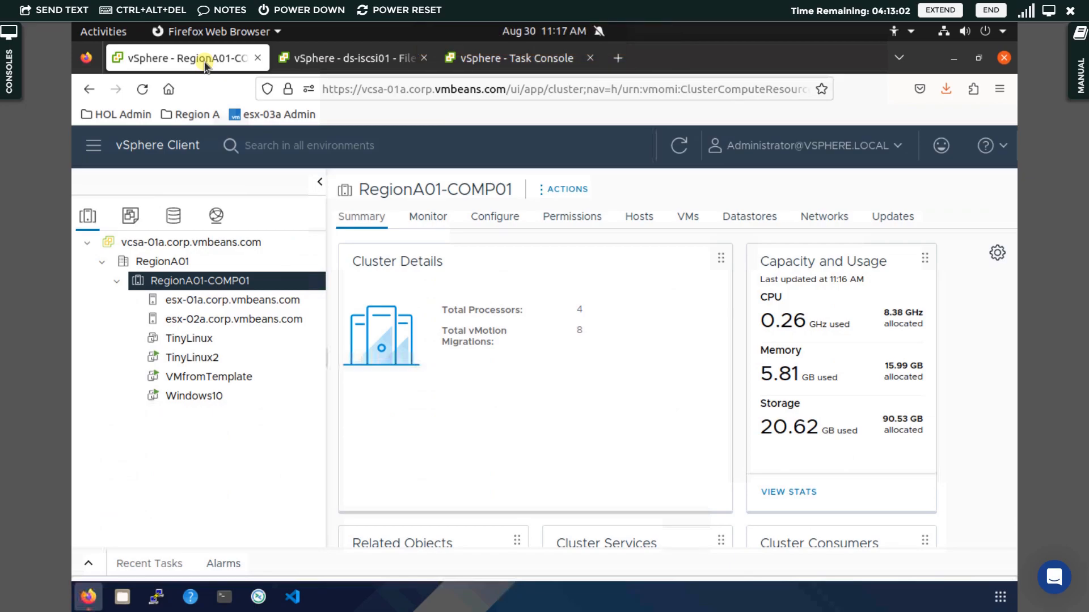
left_click(140, 148)
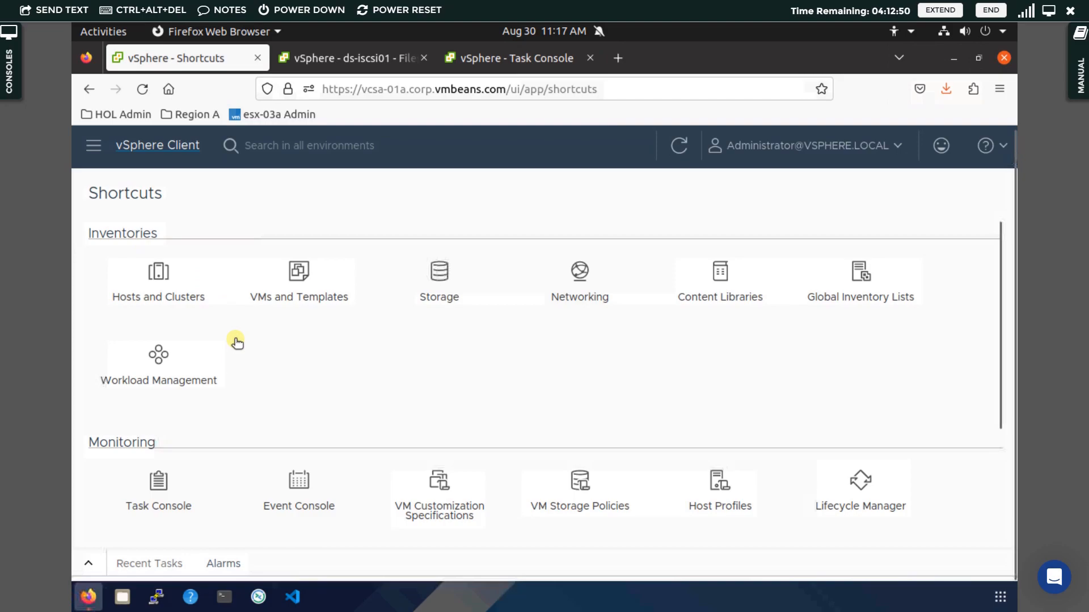
left_click(721, 286)
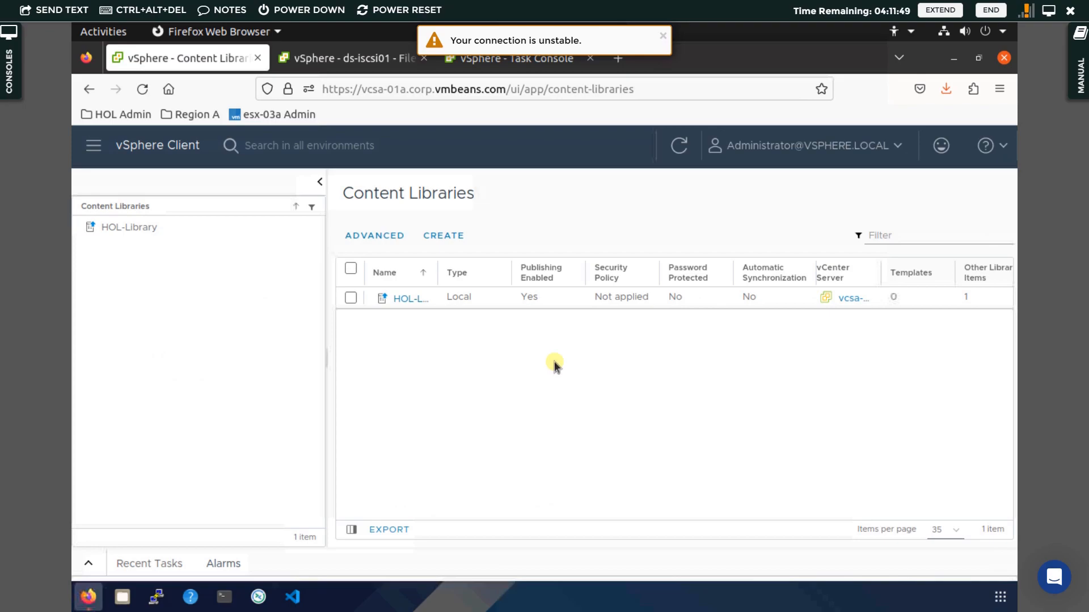
left_click(406, 312)
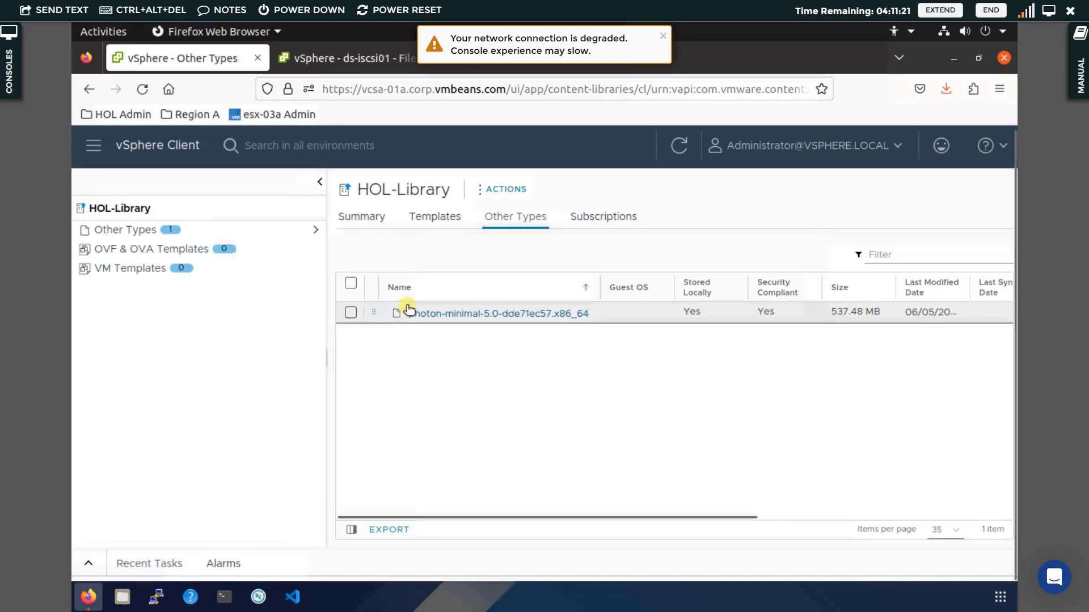
left_click(408, 309)
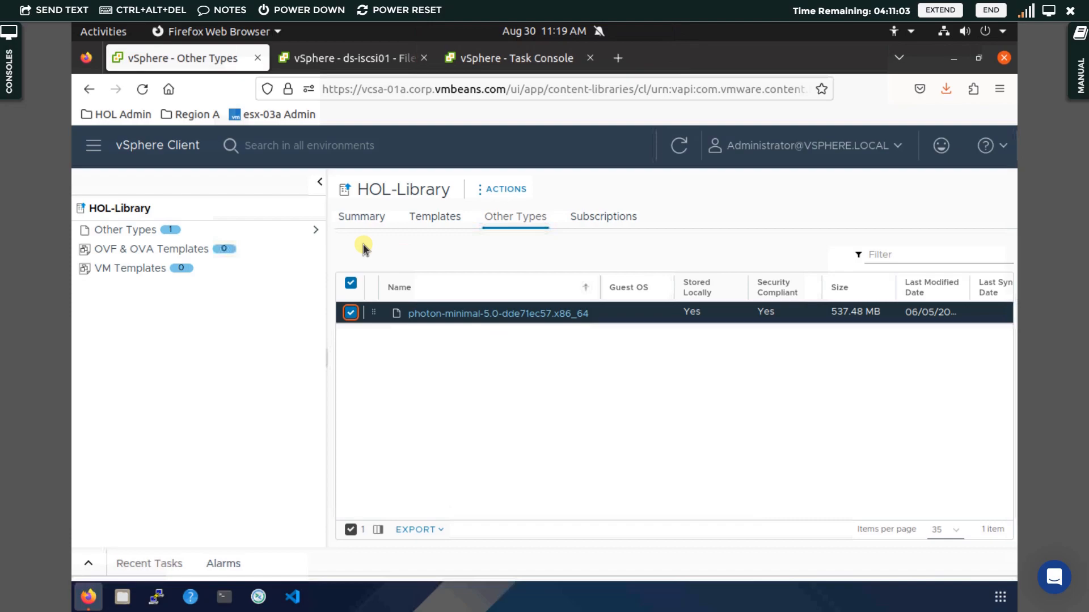
left_click(319, 184)
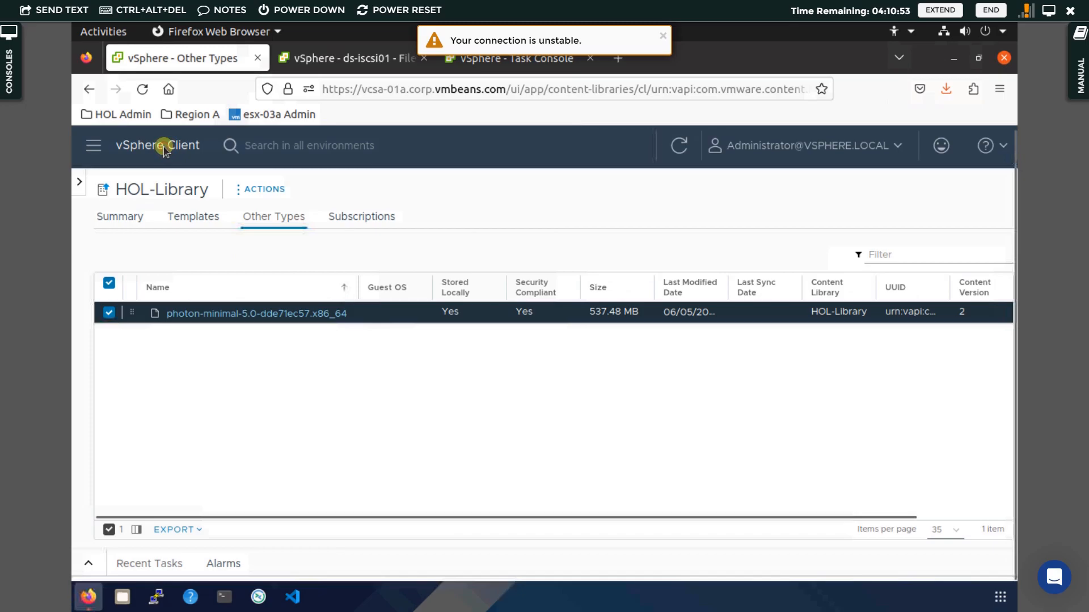
Start a new content library and name it mycontentlibrary
left_click(152, 149)
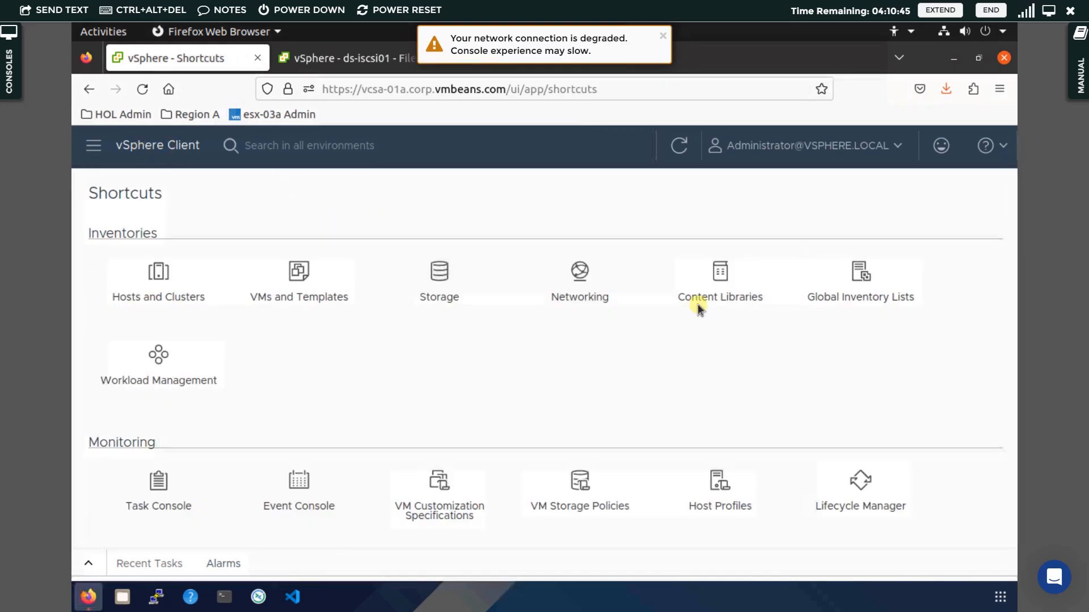
left_click(721, 283)
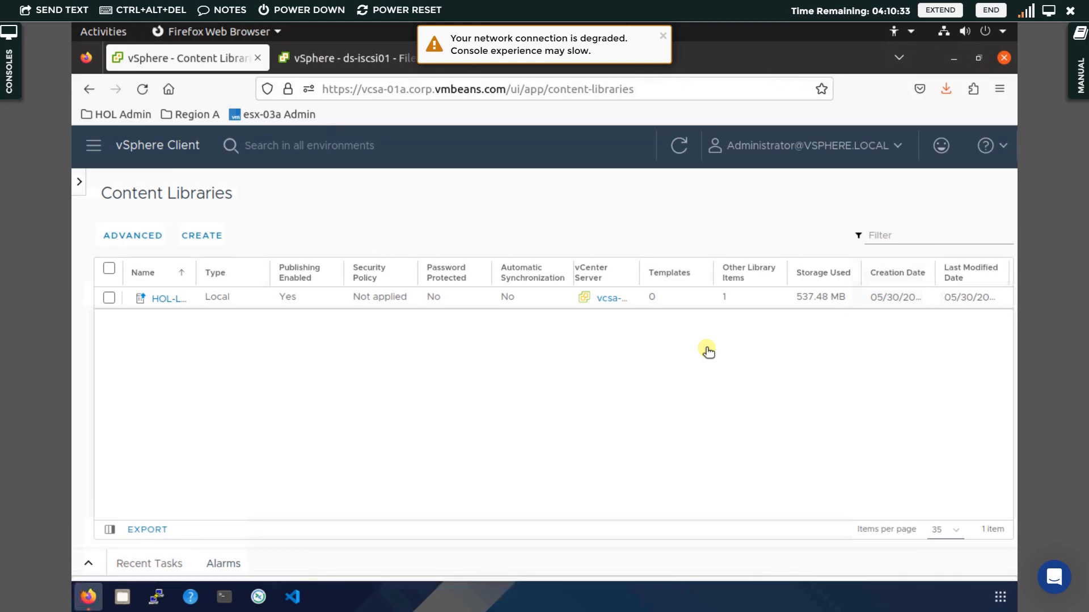
left_click(202, 242)
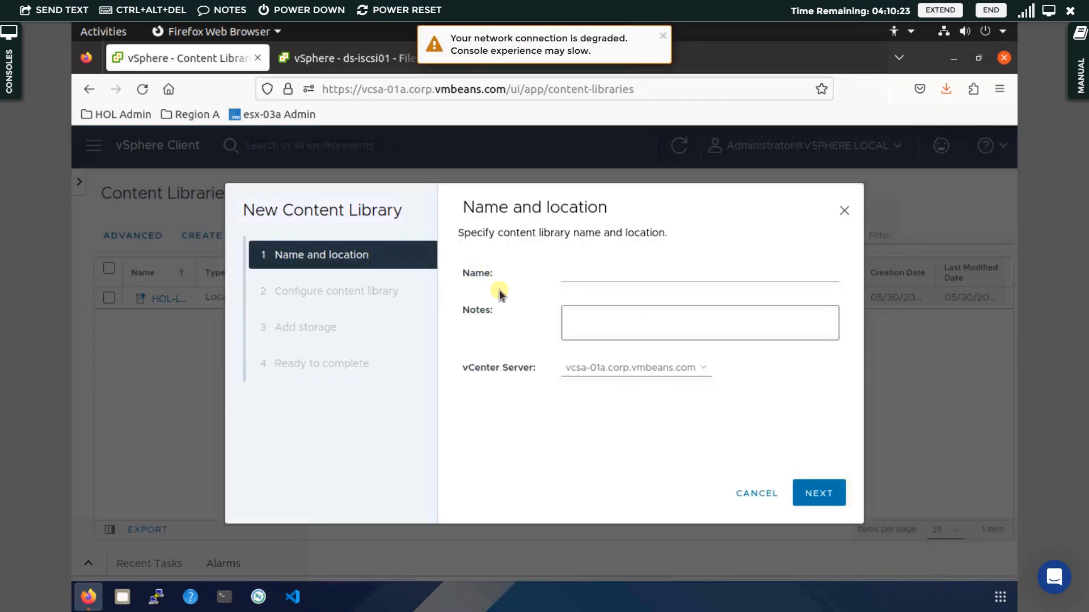
left_click(607, 273)
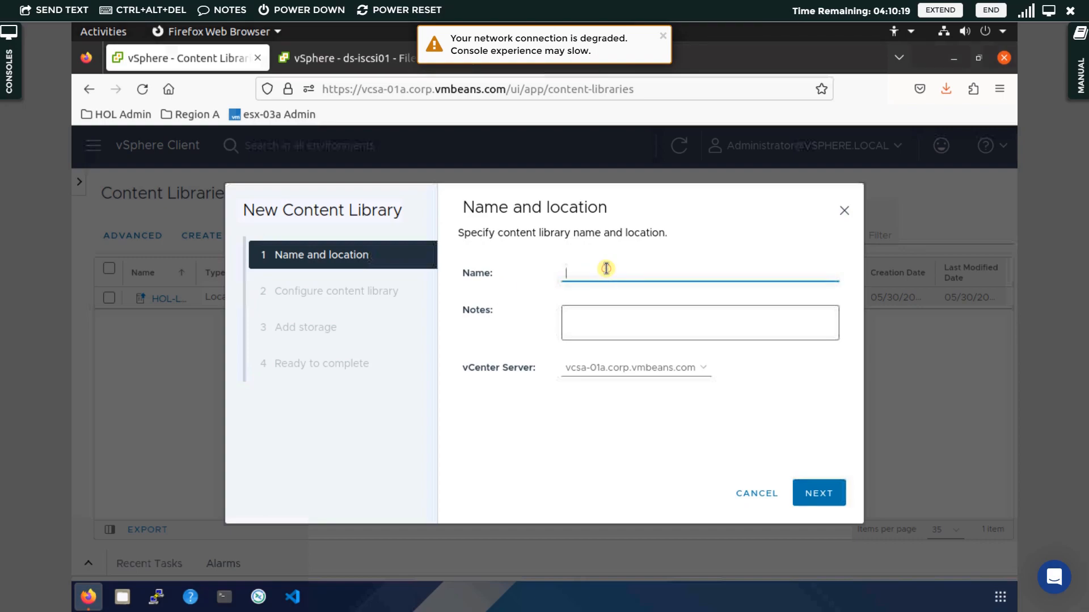
type("mycontentlibrary")
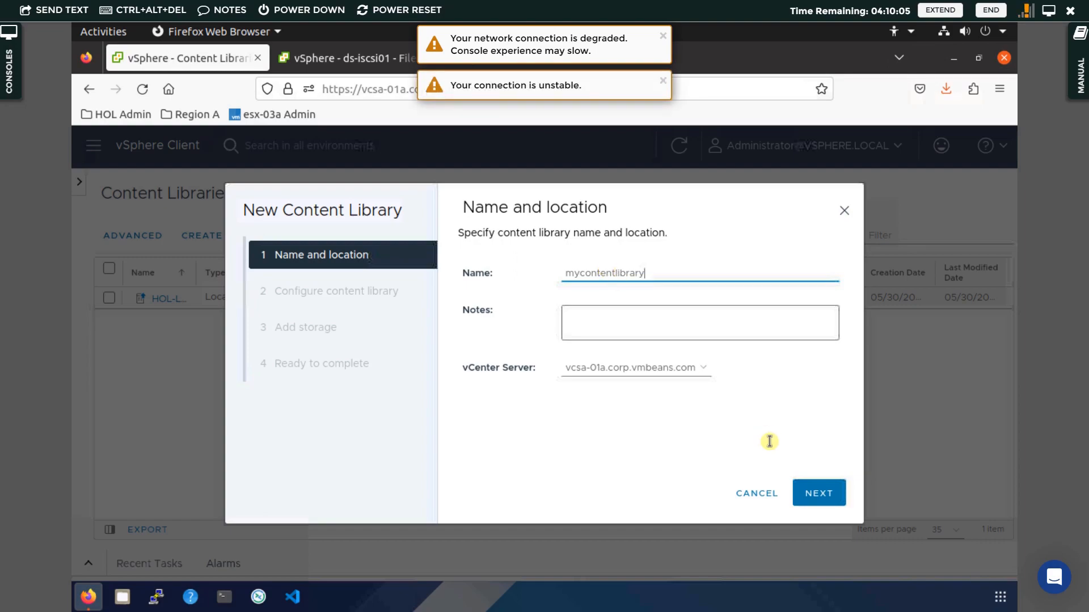
left_click(817, 494)
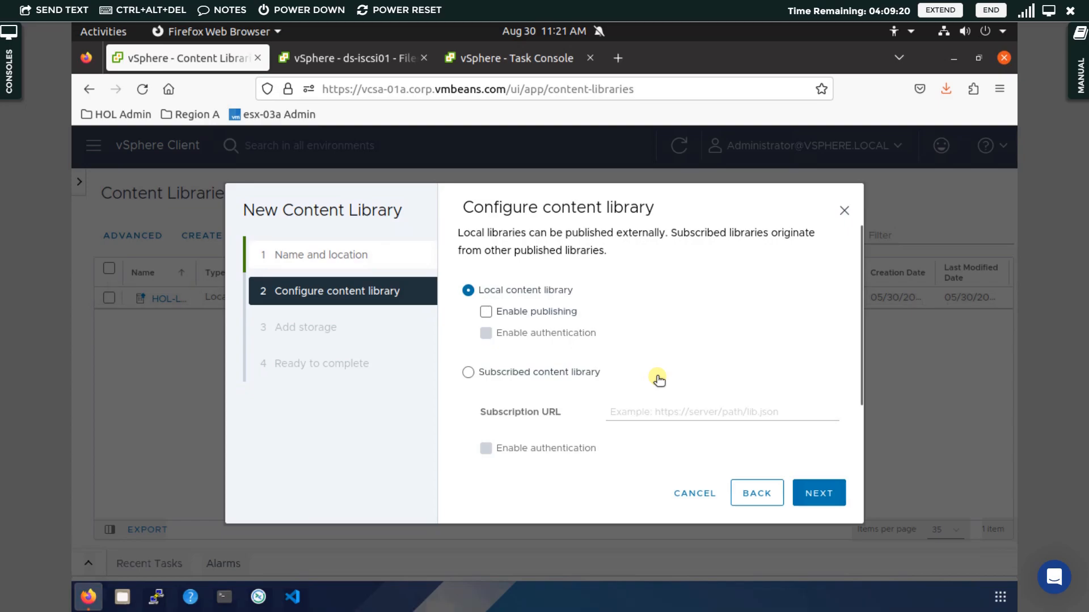
Create it as a local content library without publishing or a security policy, stored on the ds-iscsi01 datastore
left_click(698, 296)
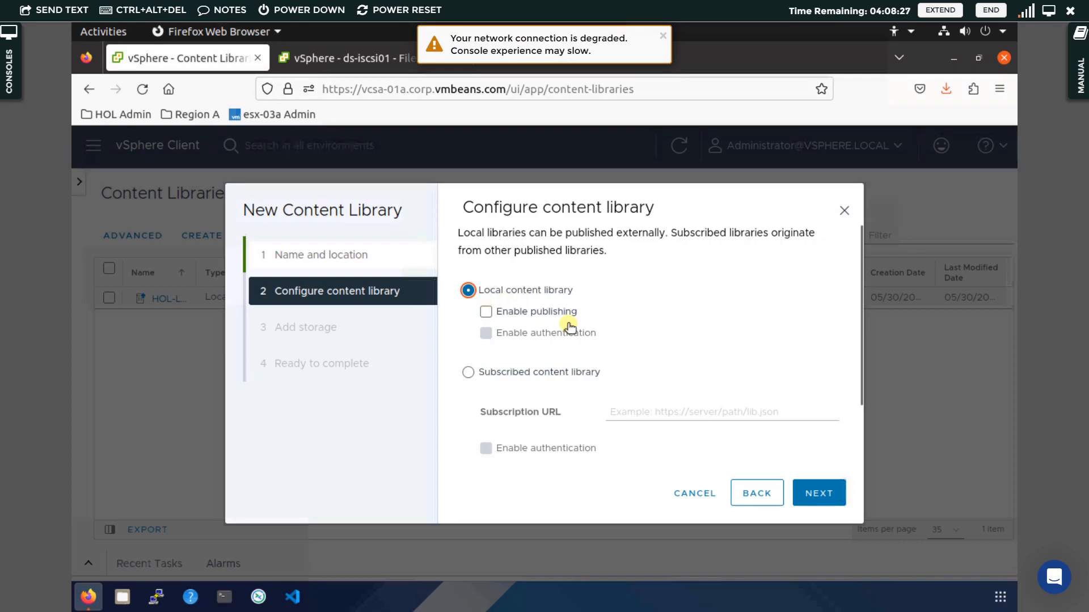
left_click(828, 498)
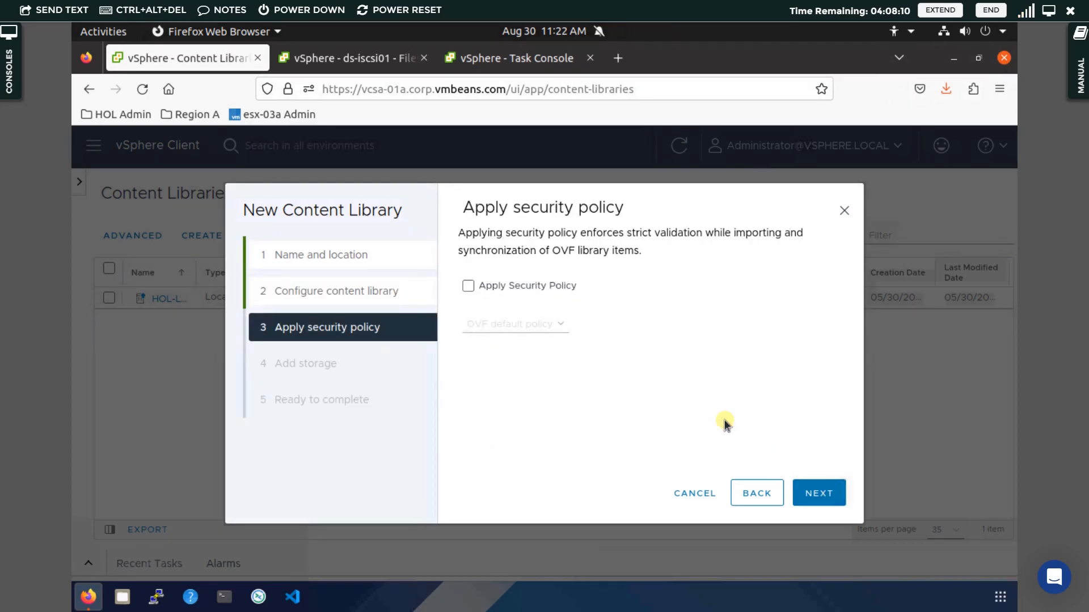
left_click(820, 494)
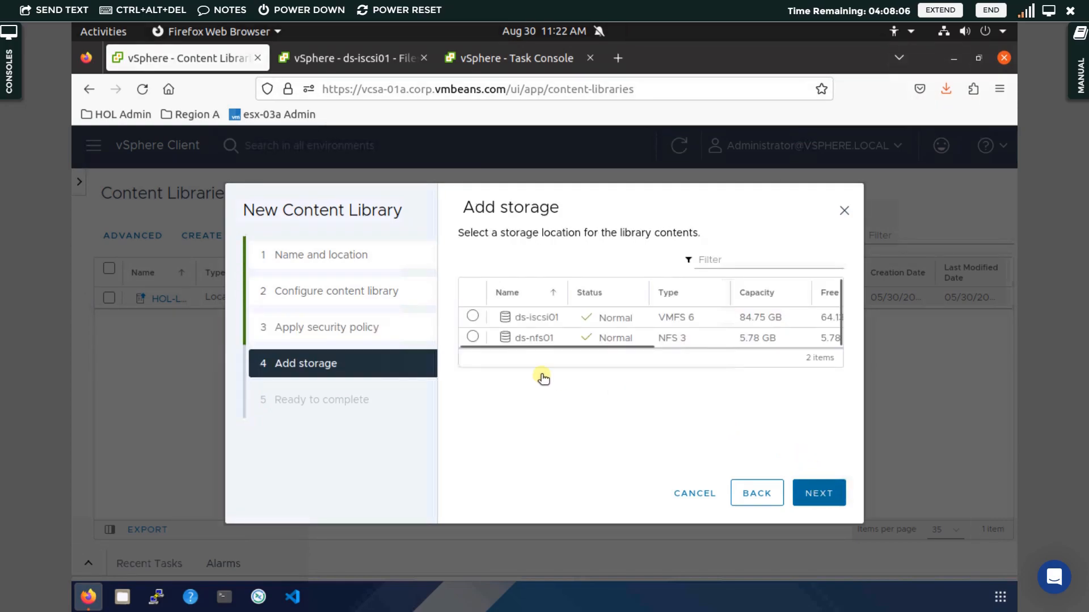
left_click(472, 317)
left_click(473, 317)
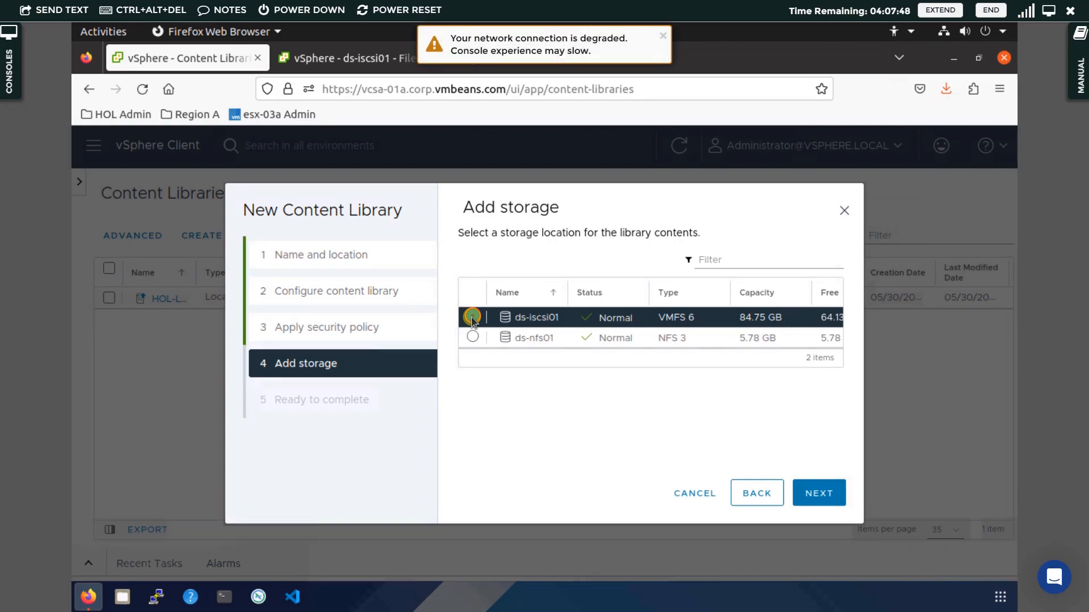
left_click(818, 494)
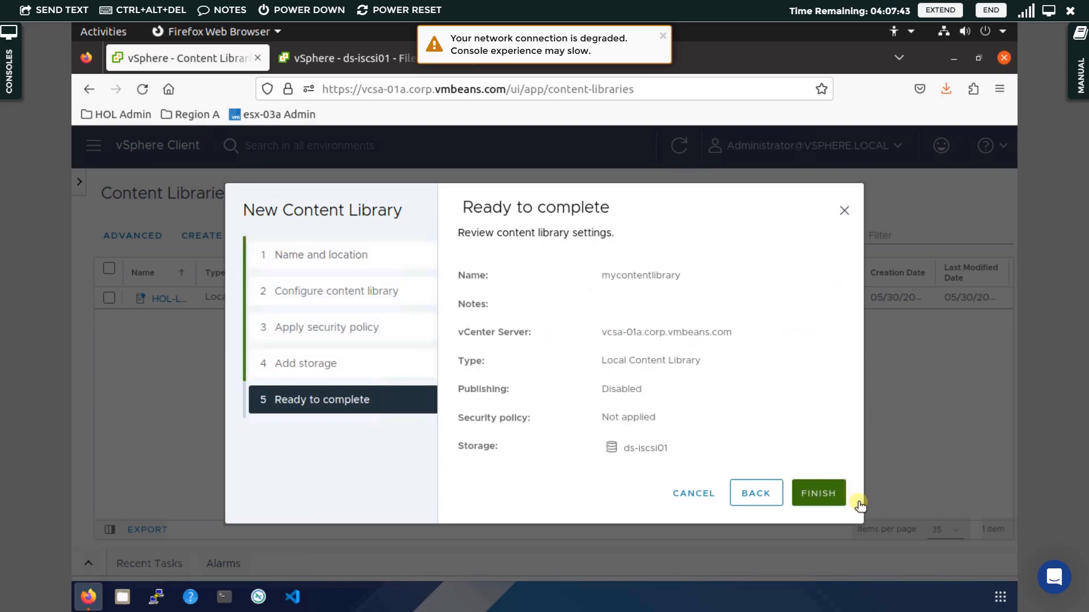
left_click(825, 494)
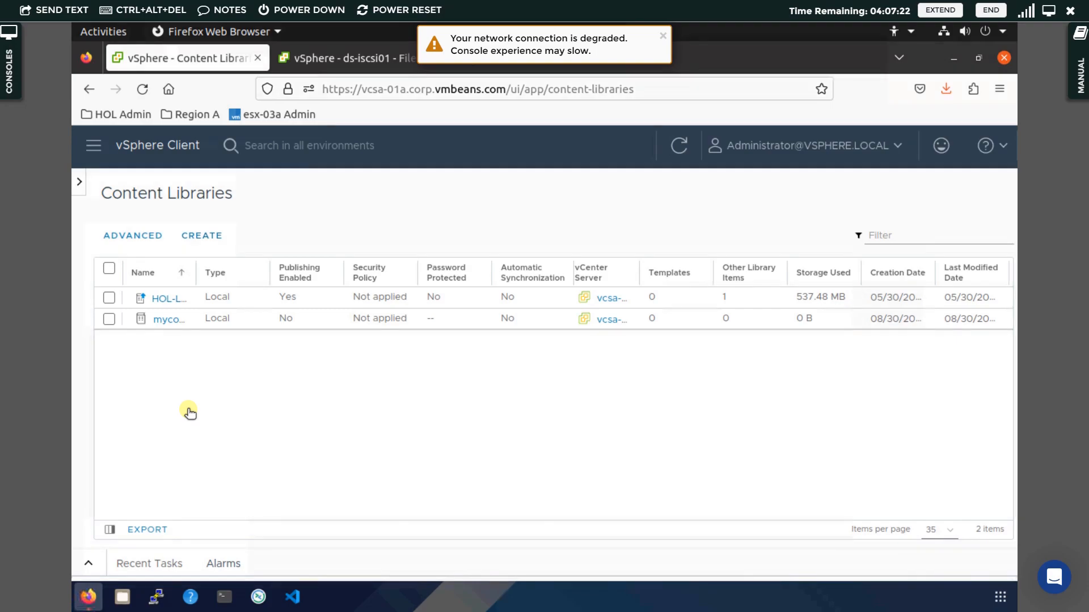
Import the local file README.txt from the Desktop folder into mycontentlibrary as the item README
left_click(169, 321)
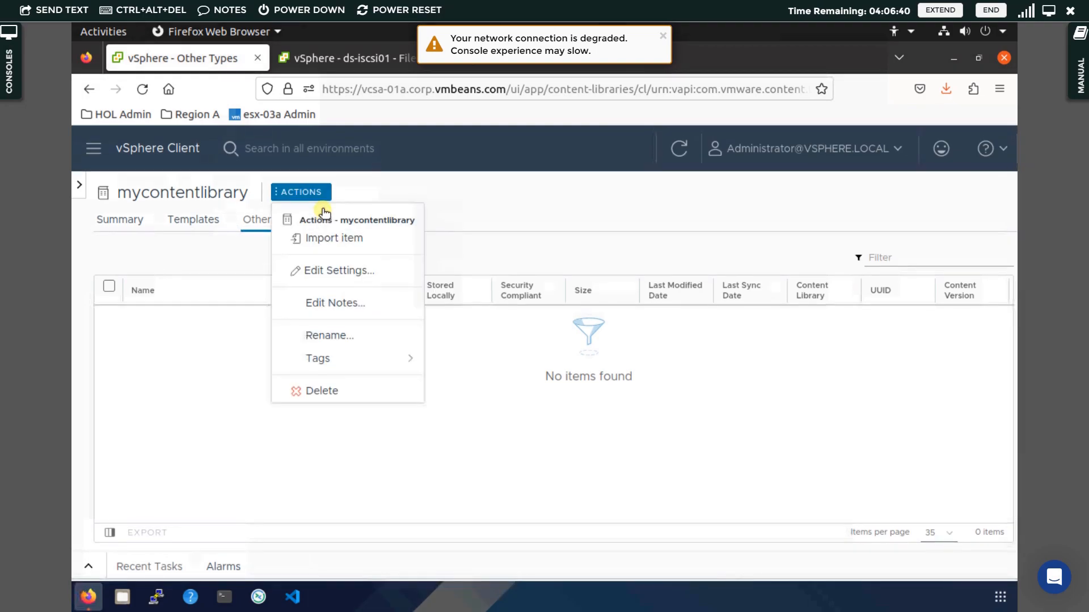
left_click(341, 238)
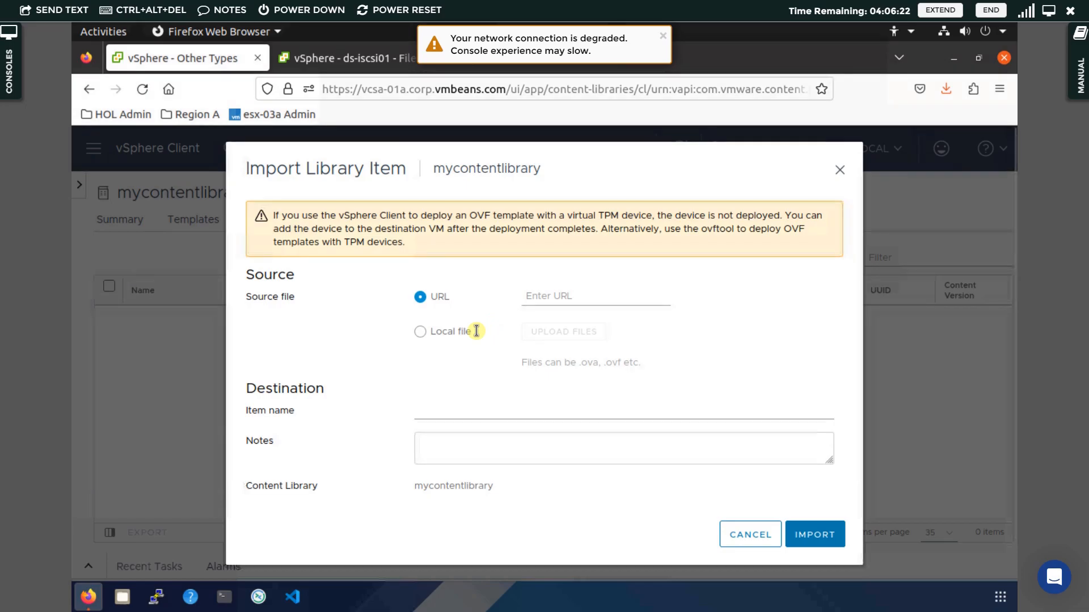
left_click(420, 332)
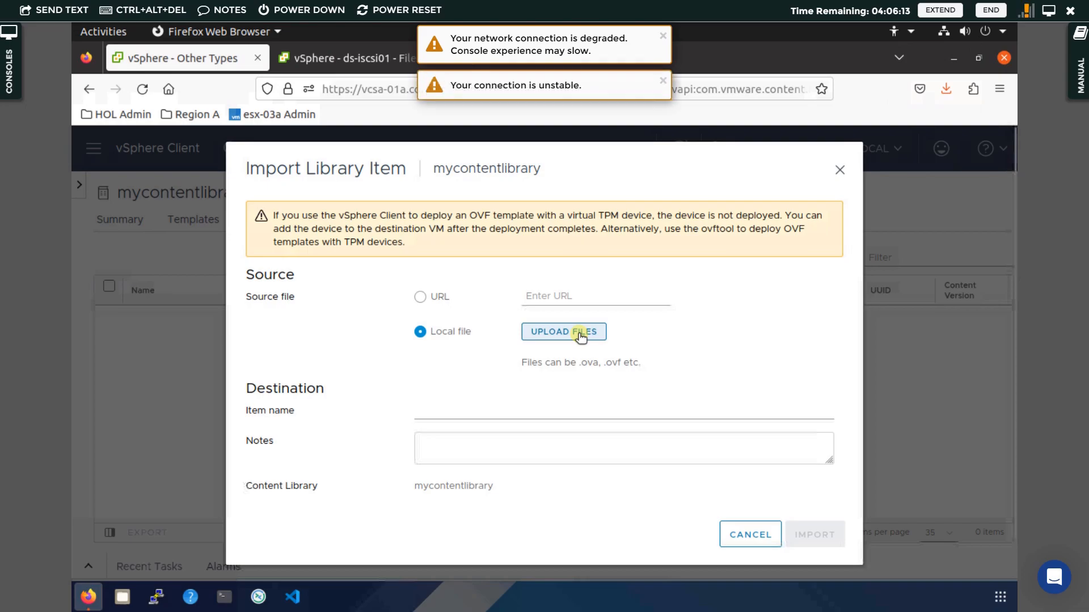
left_click(580, 337)
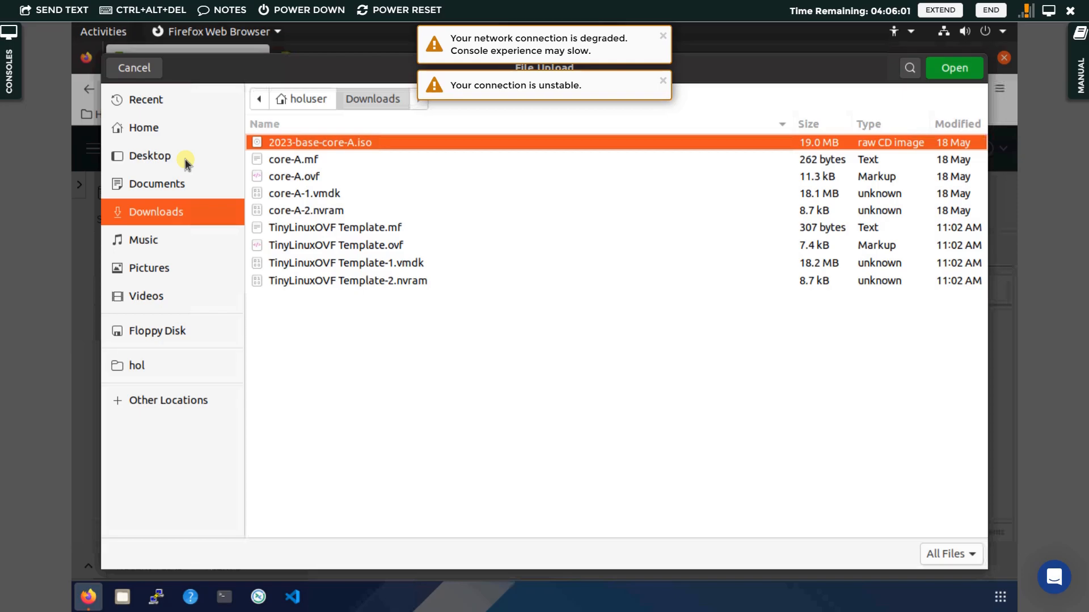
left_click(146, 158)
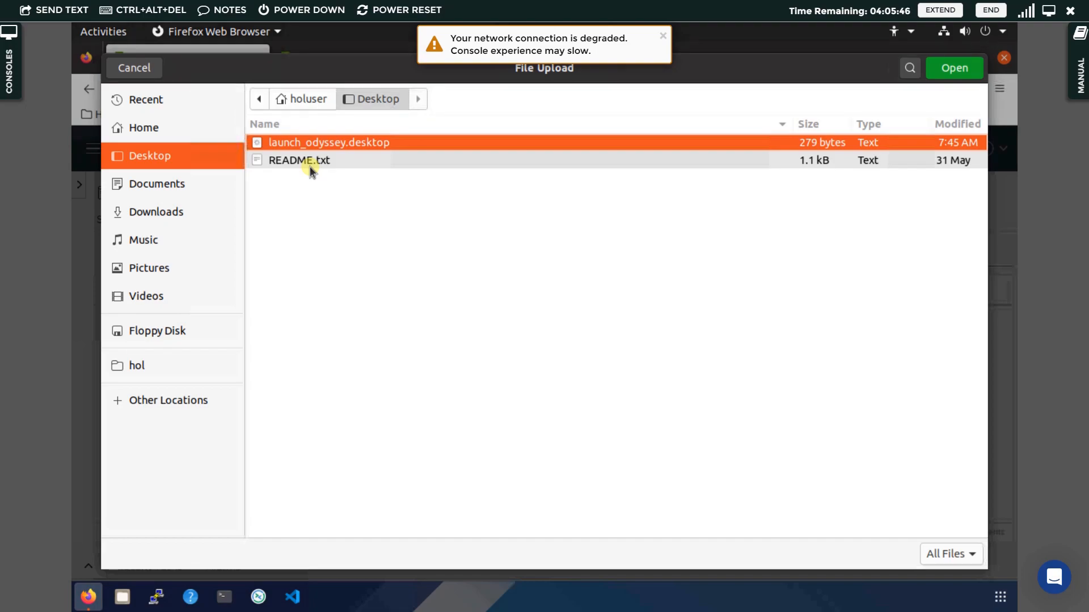
left_click(331, 164)
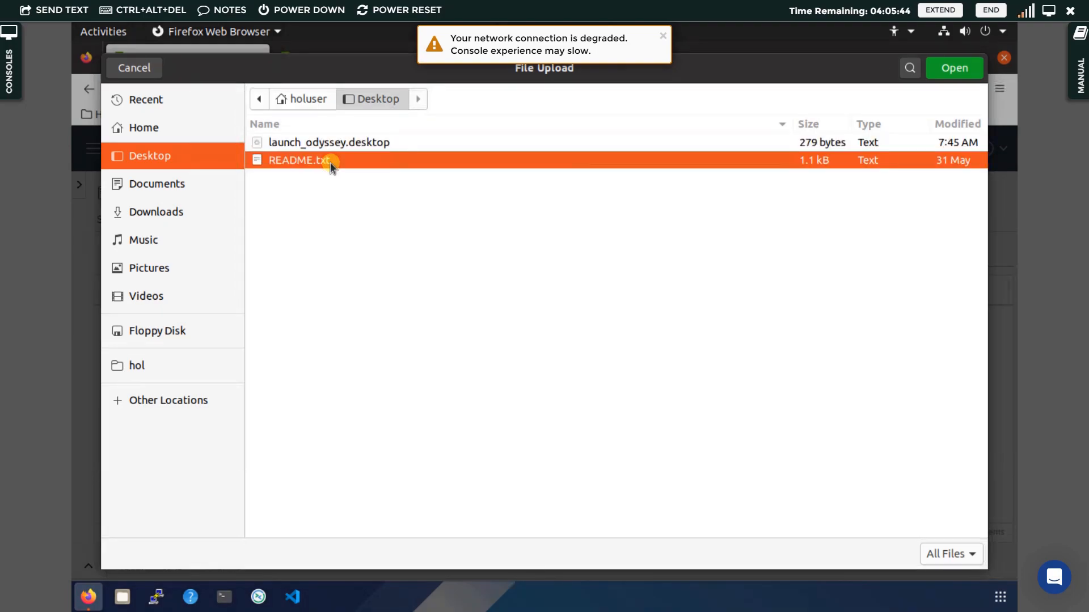
left_click(956, 70)
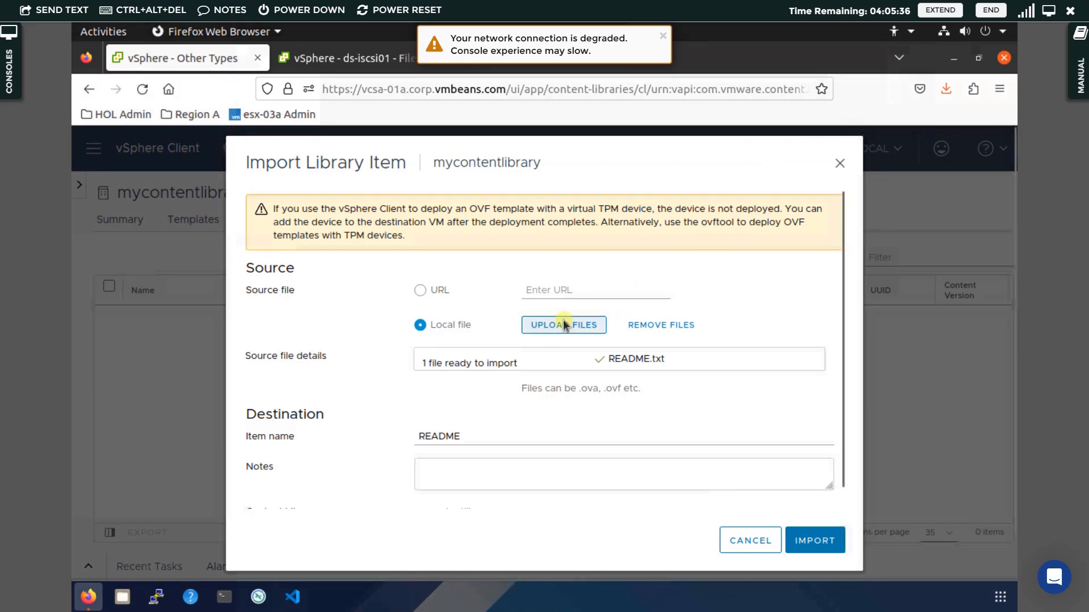
left_click(832, 542)
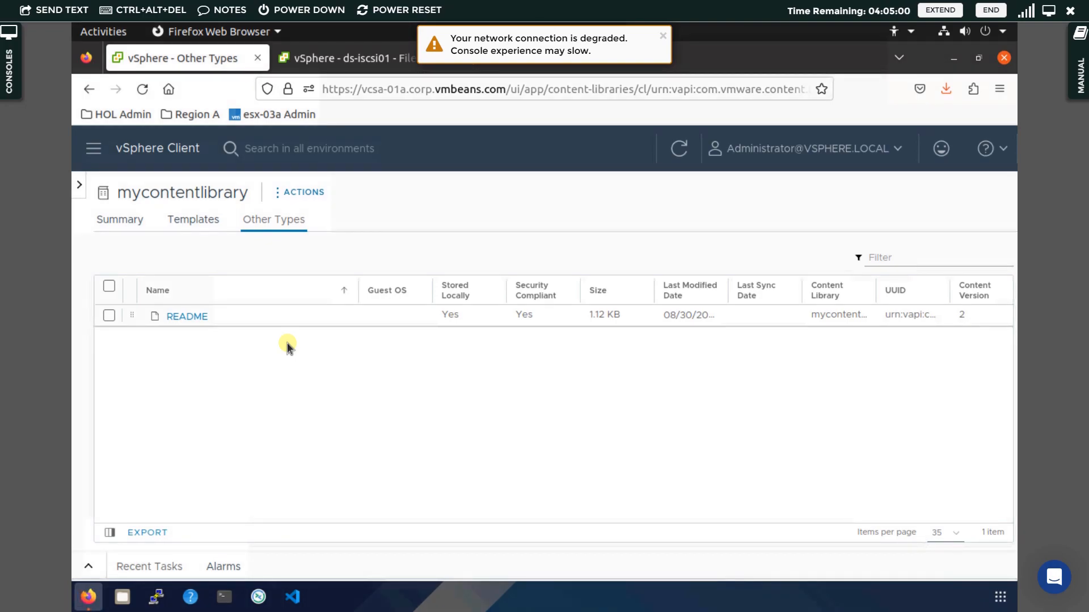
Go to the VMs and Templates inventory and display the TinyLinuxOVFDeployed template
left_click(152, 153)
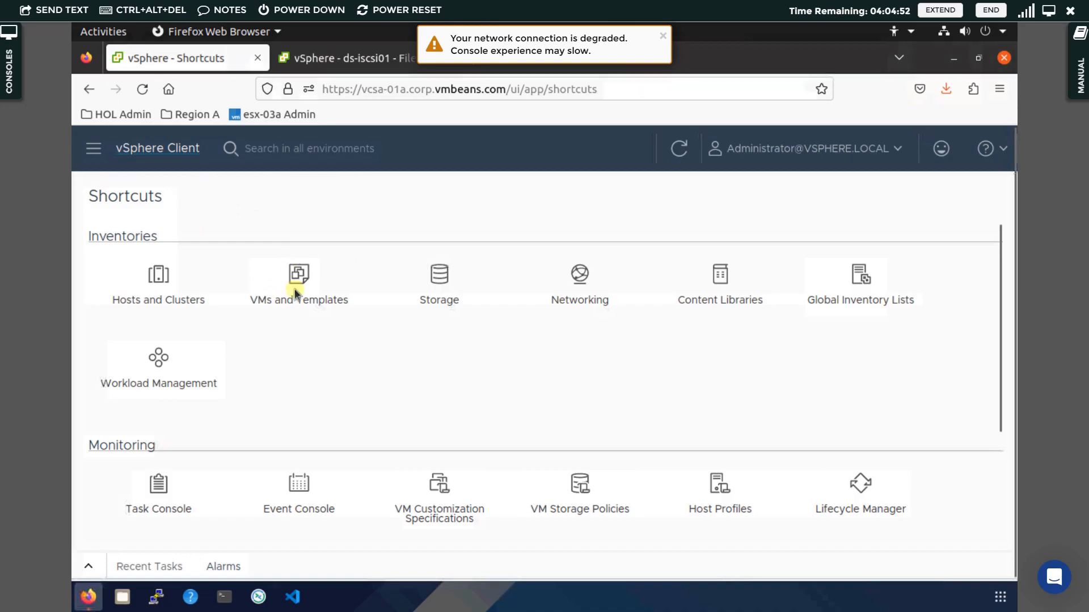
left_click(160, 277)
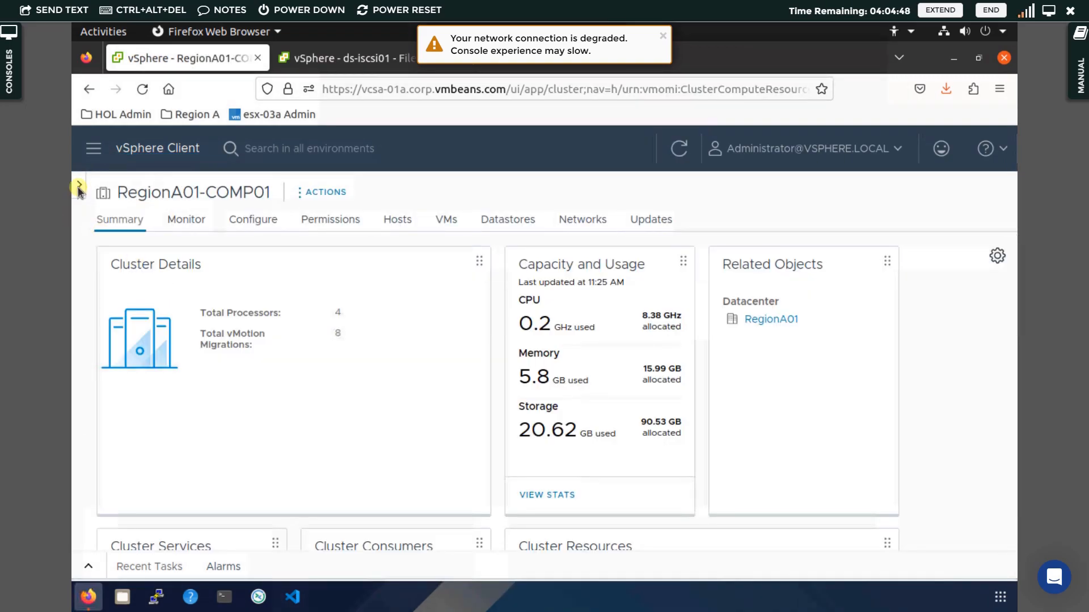
left_click(80, 187)
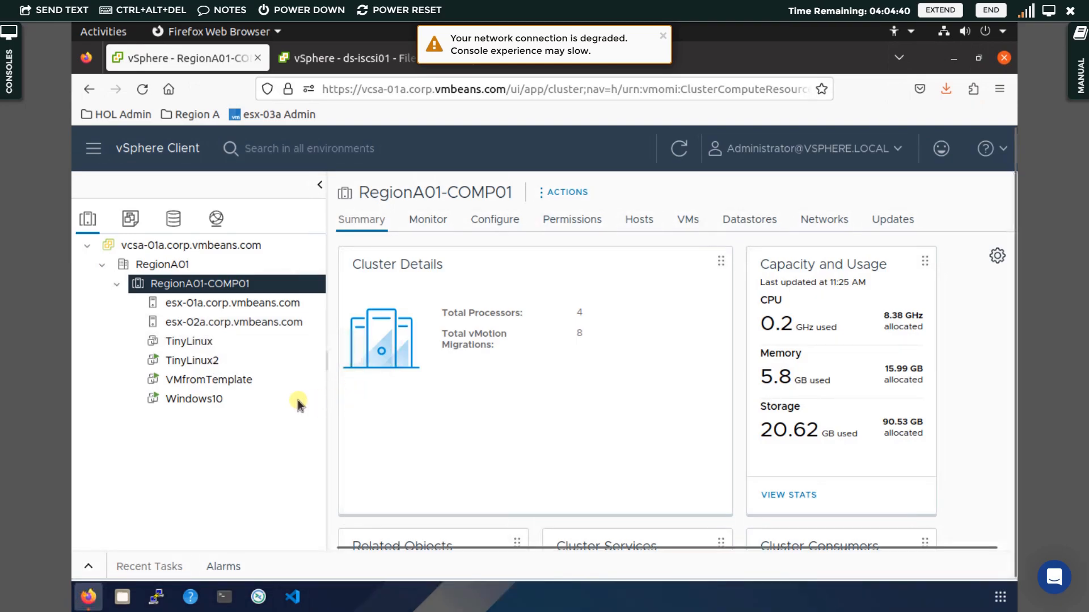
left_click(129, 222)
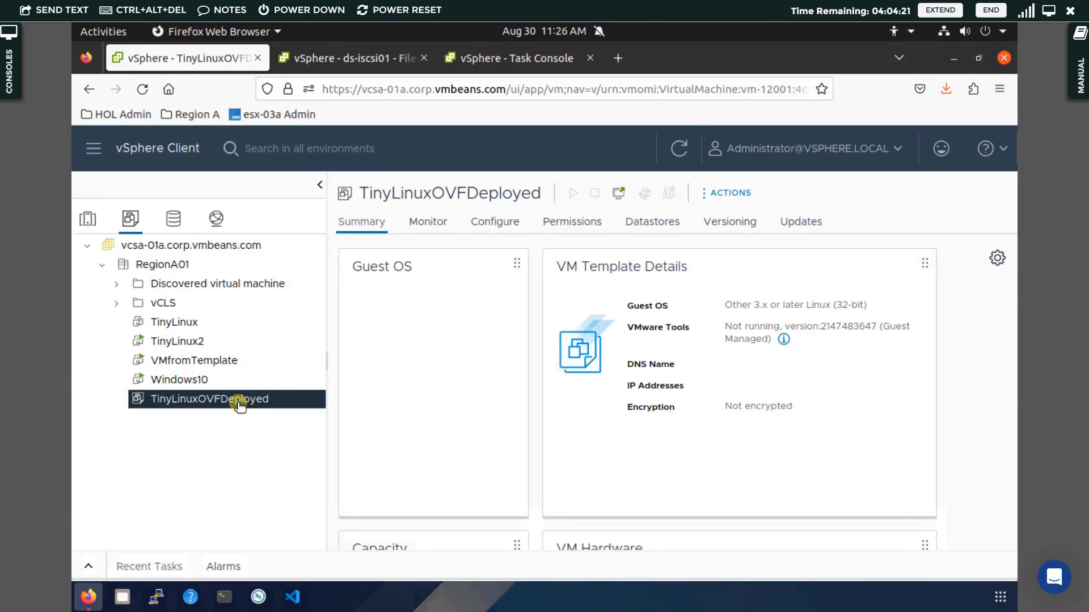
Clone the TinyLinuxOVFDeployed template to mycontentlibrary as a new template, keeping the name TinyLinuxOVFDeployed
right_click(240, 405)
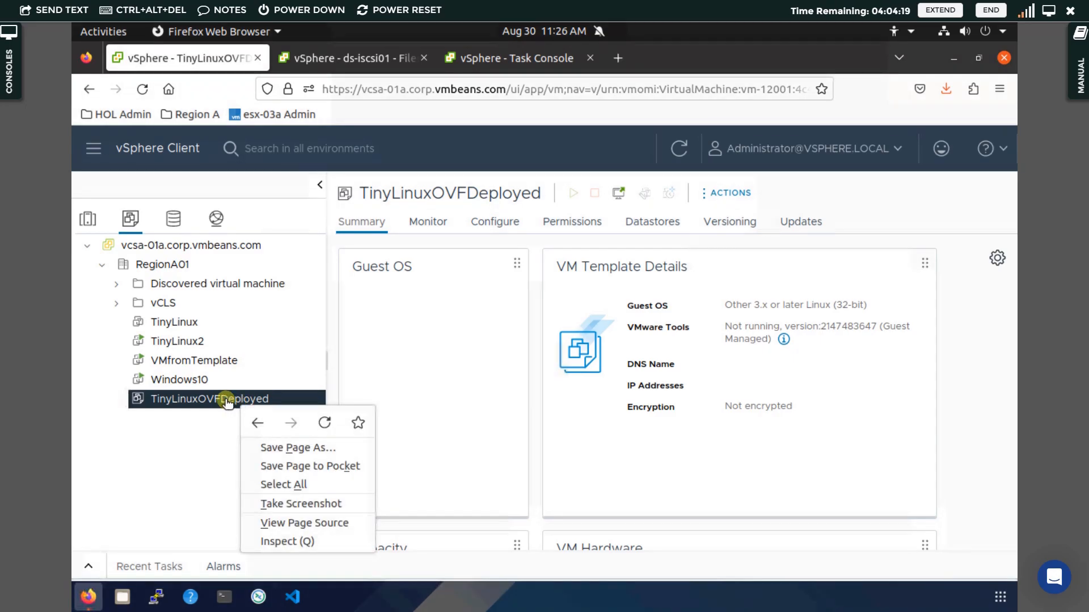
key("Escape")
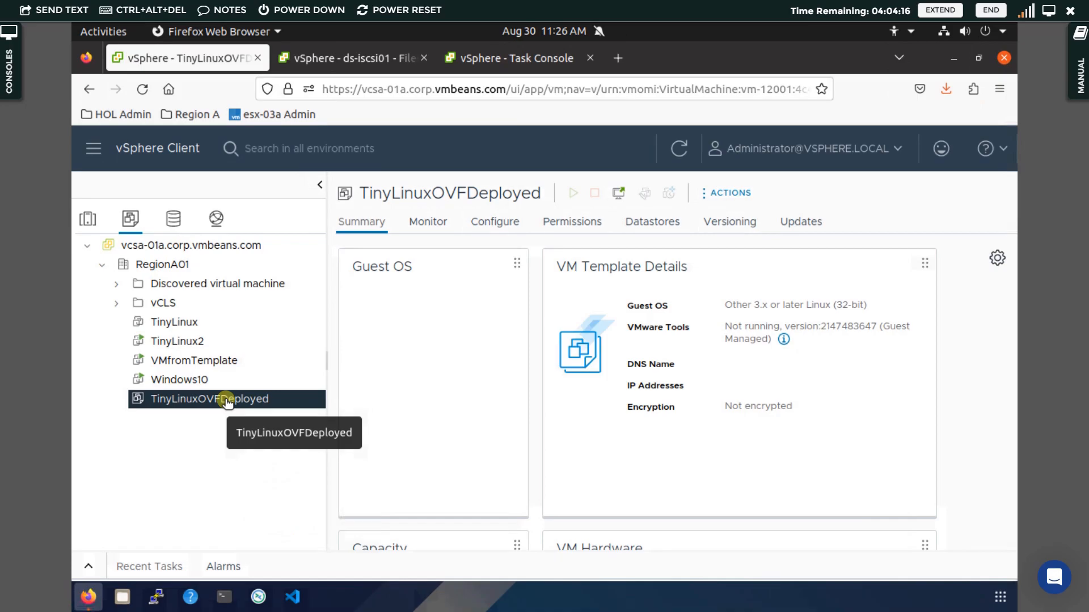
right_click(226, 402)
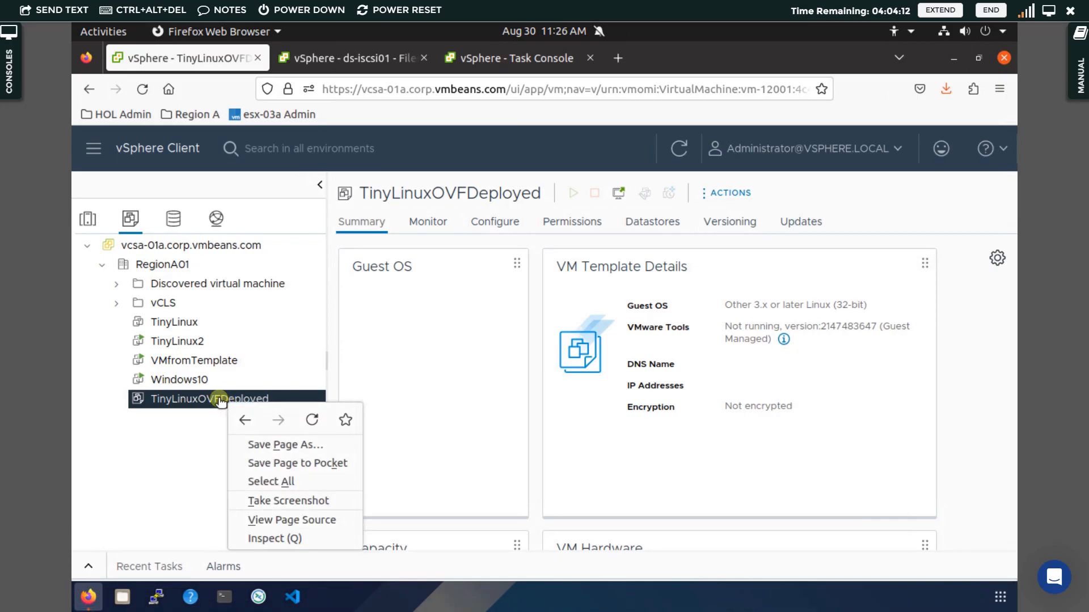
key("Escape")
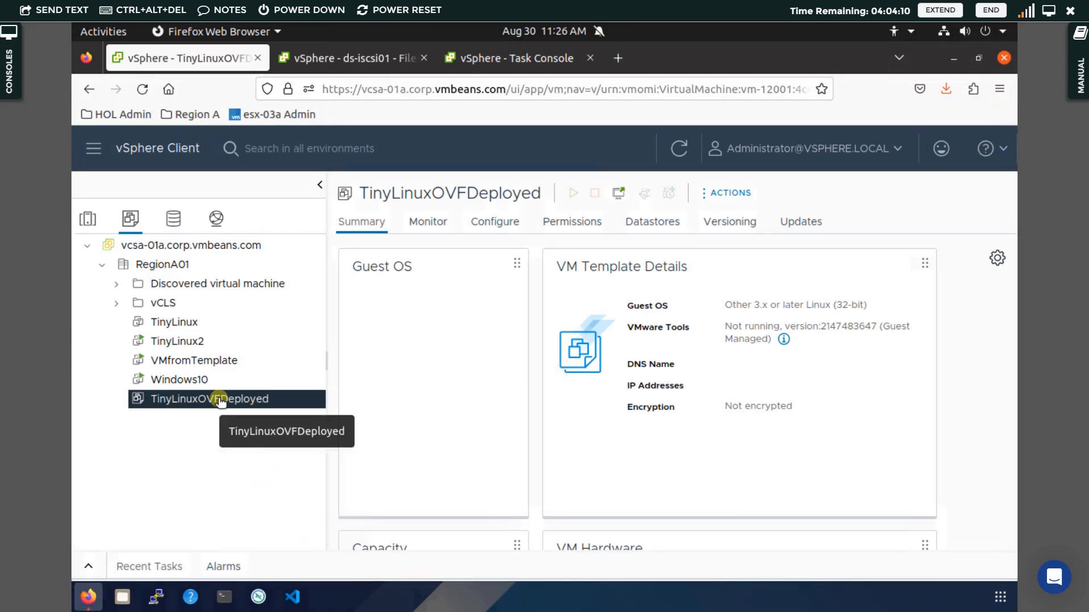
right_click(183, 404)
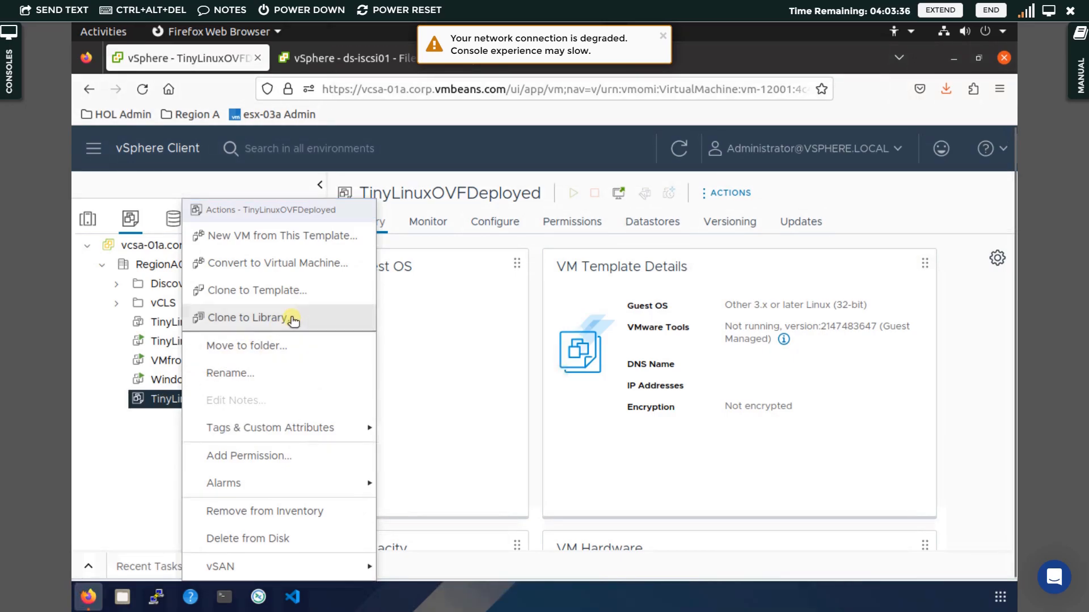
left_click(294, 318)
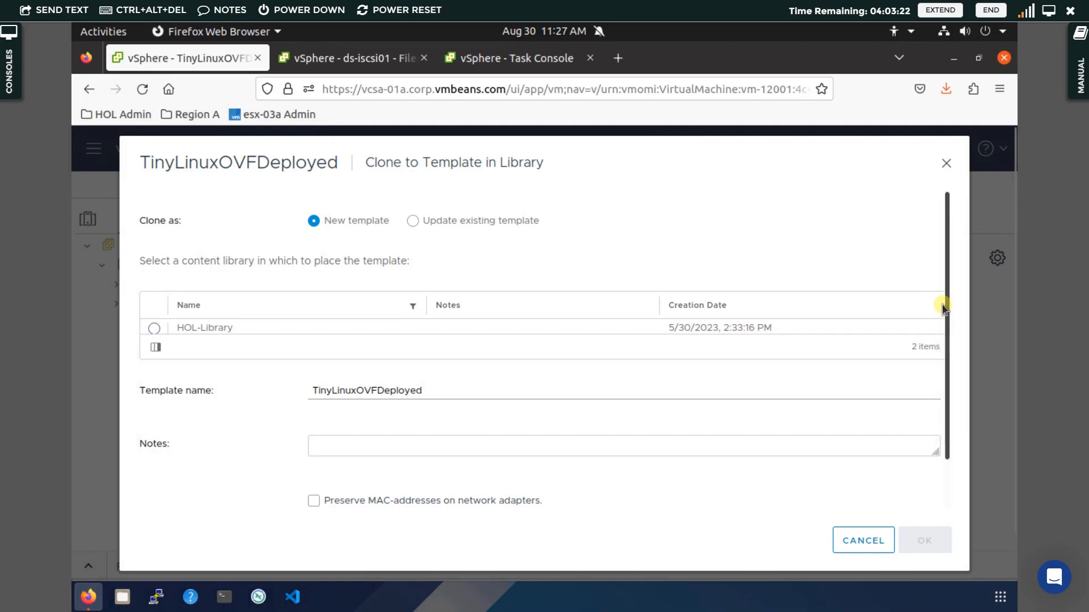
scroll(815, 356, "down", 1)
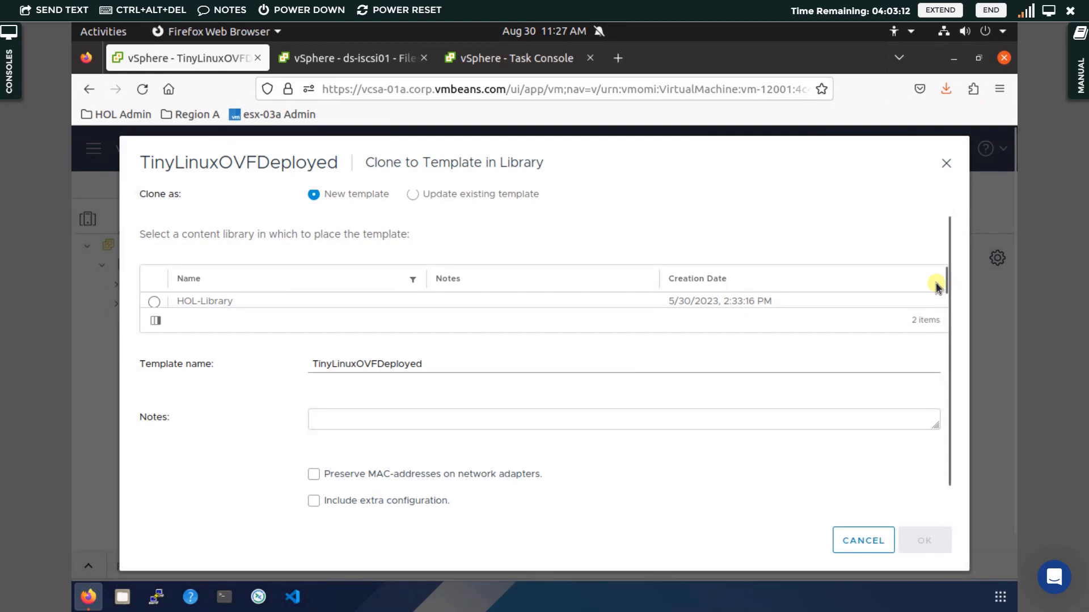
scroll(937, 288, "down", 1)
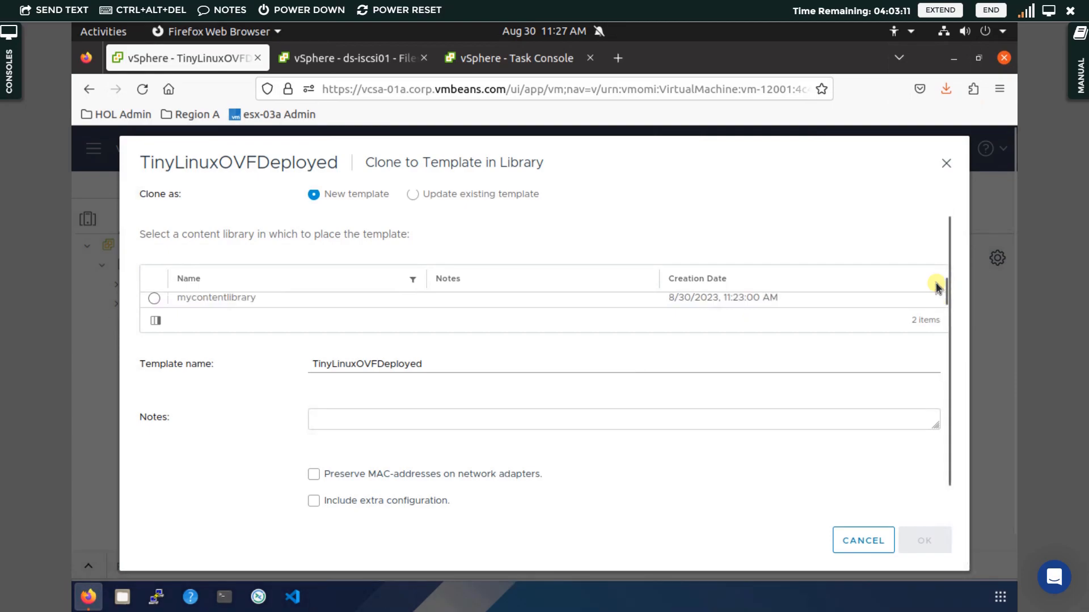
left_click(154, 299)
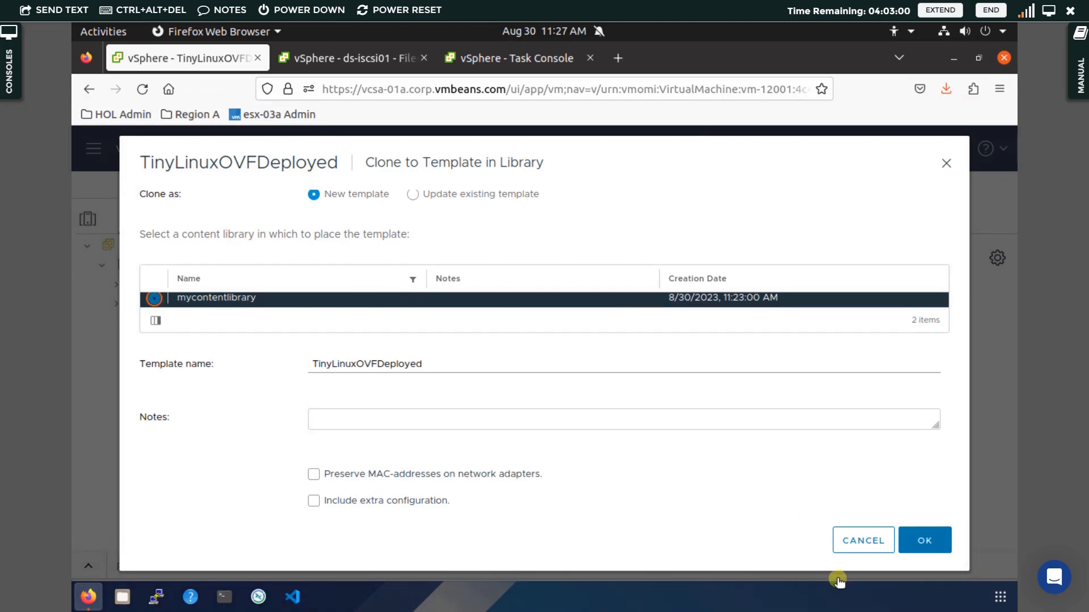
left_click(926, 541)
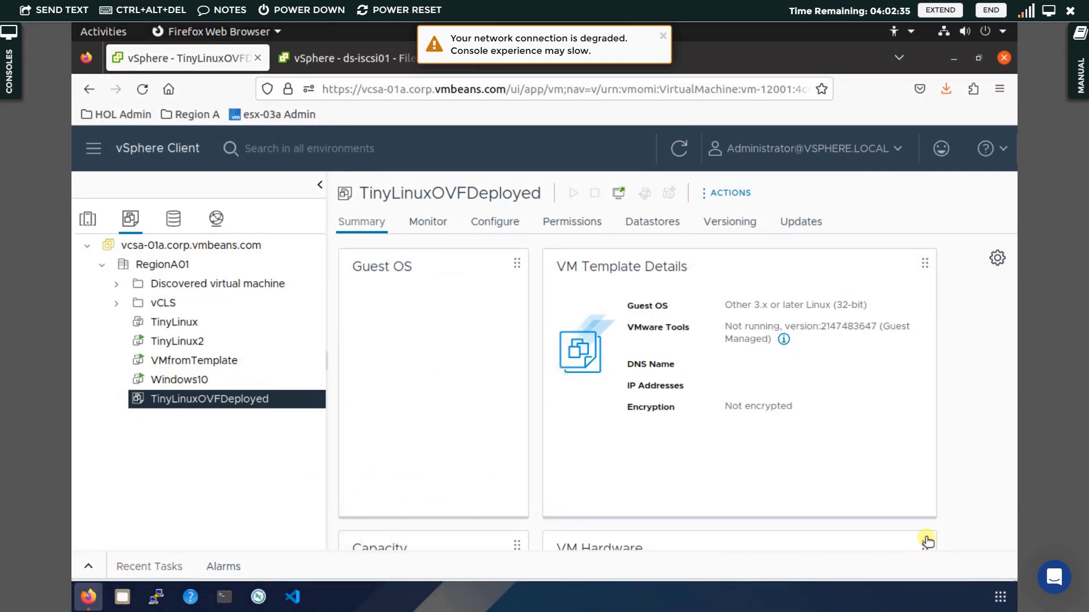
Dismiss the network warning and check the clone tasks in the vSphere task console
left_click(663, 35)
left_click(519, 67)
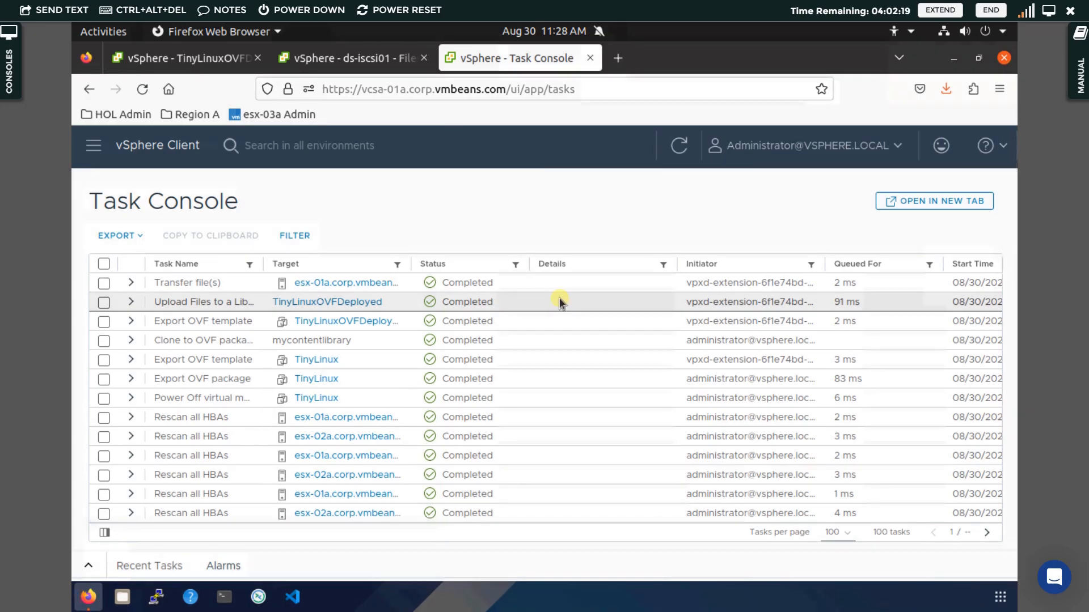
left_click(186, 62)
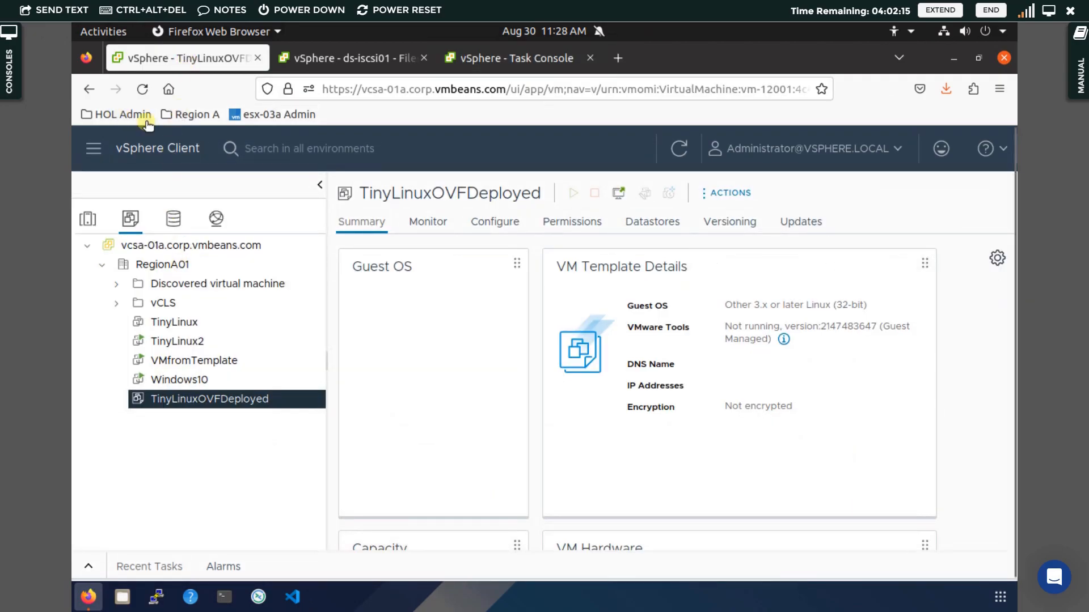
Open mycontentlibrary from the content libraries and examine its stored VM, OVF and OVA templates
left_click(161, 151)
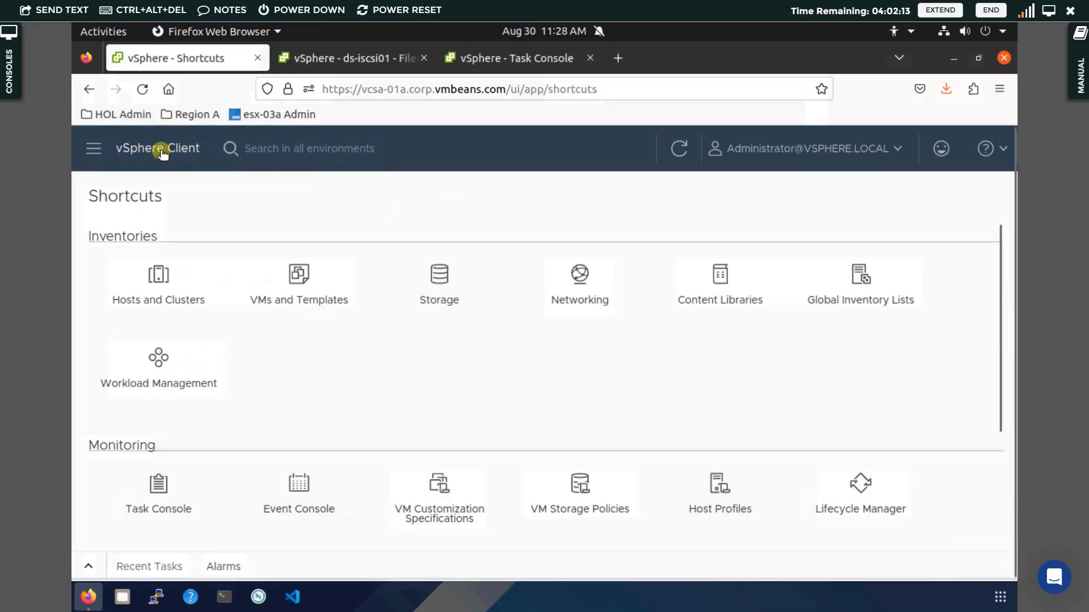
left_click(717, 291)
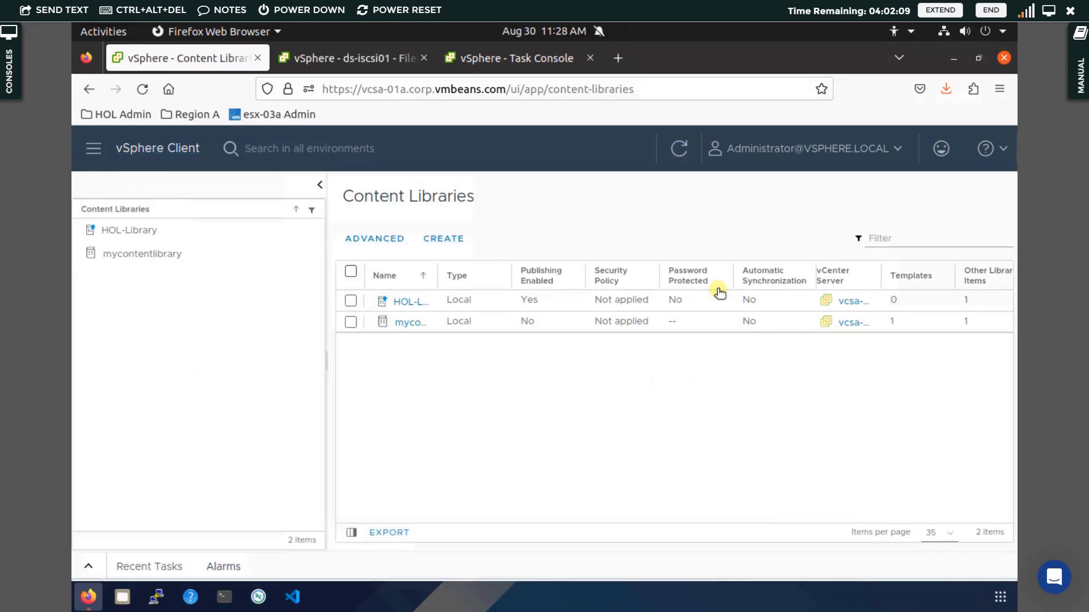
left_click(408, 323)
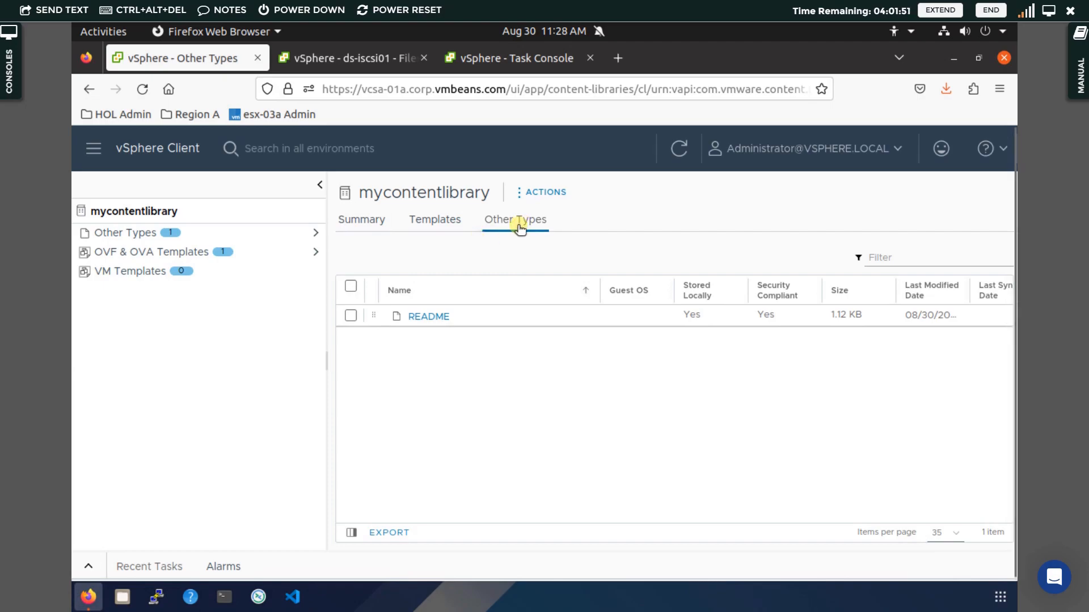
left_click(431, 227)
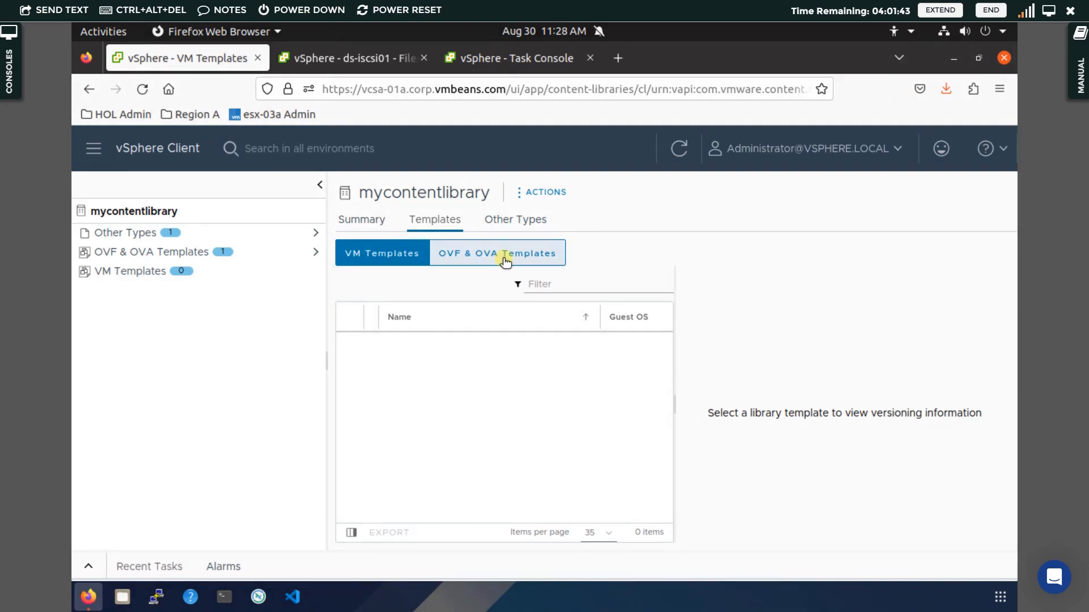
left_click(470, 260)
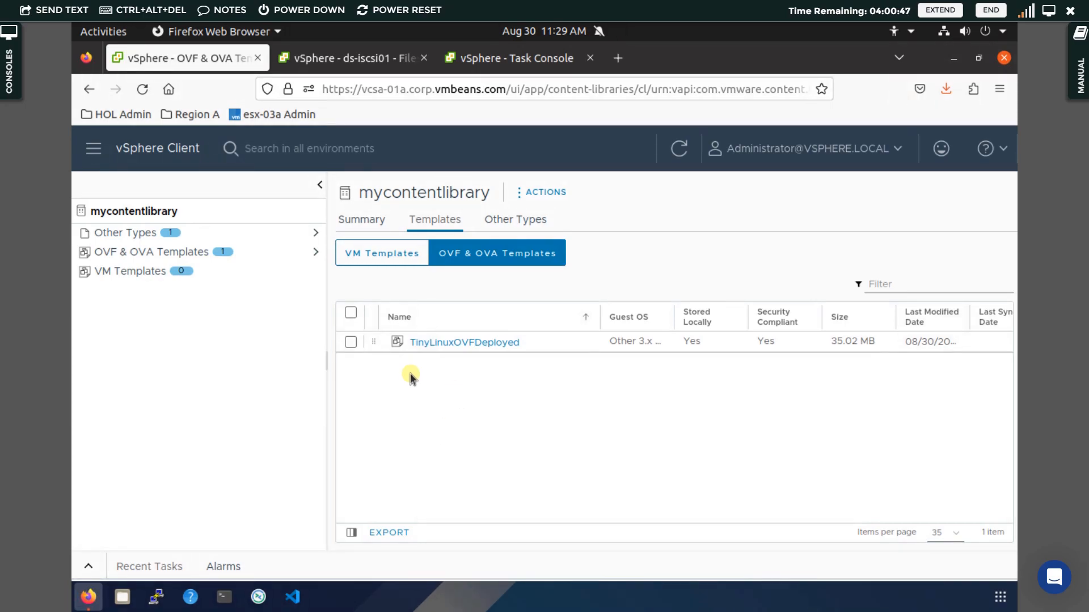
Select the TinyLinuxOVFDeployed library template and examine the actions available for the library and for the template
left_click(351, 344)
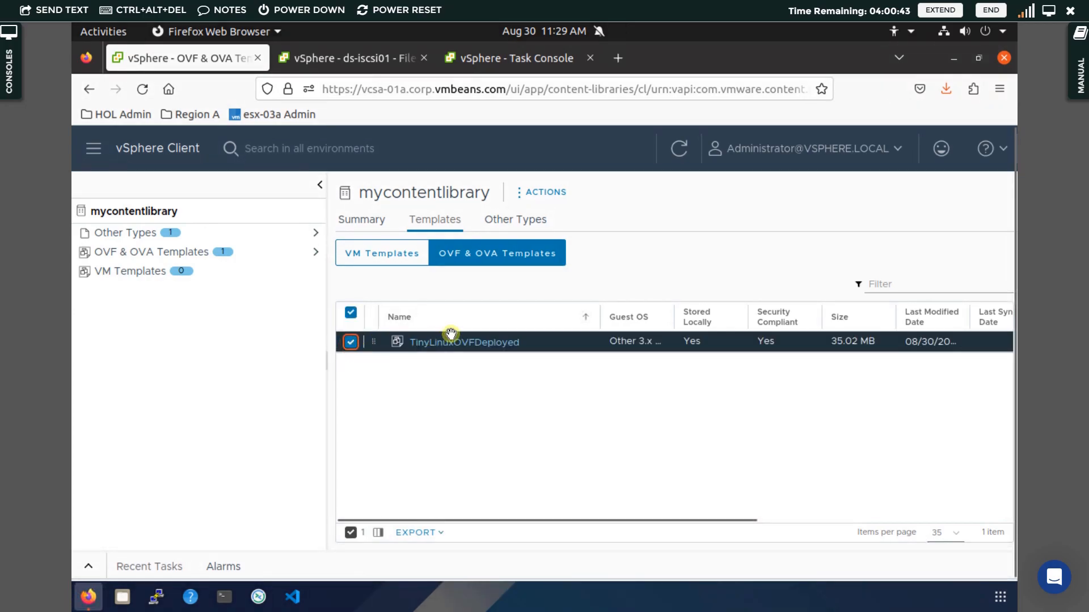
left_click(538, 195)
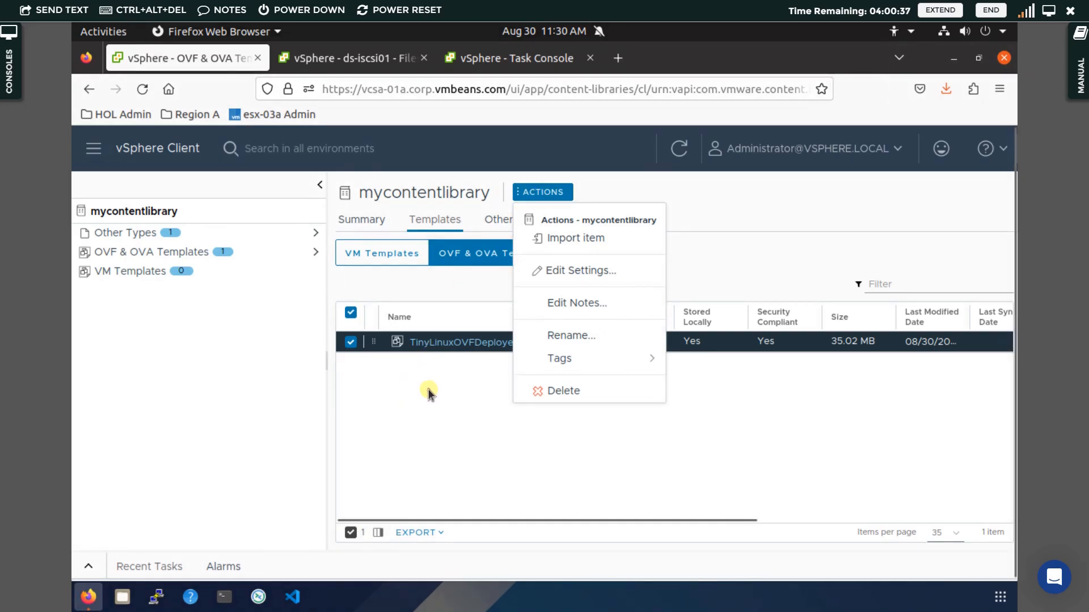
left_click(429, 390)
left_click(539, 193)
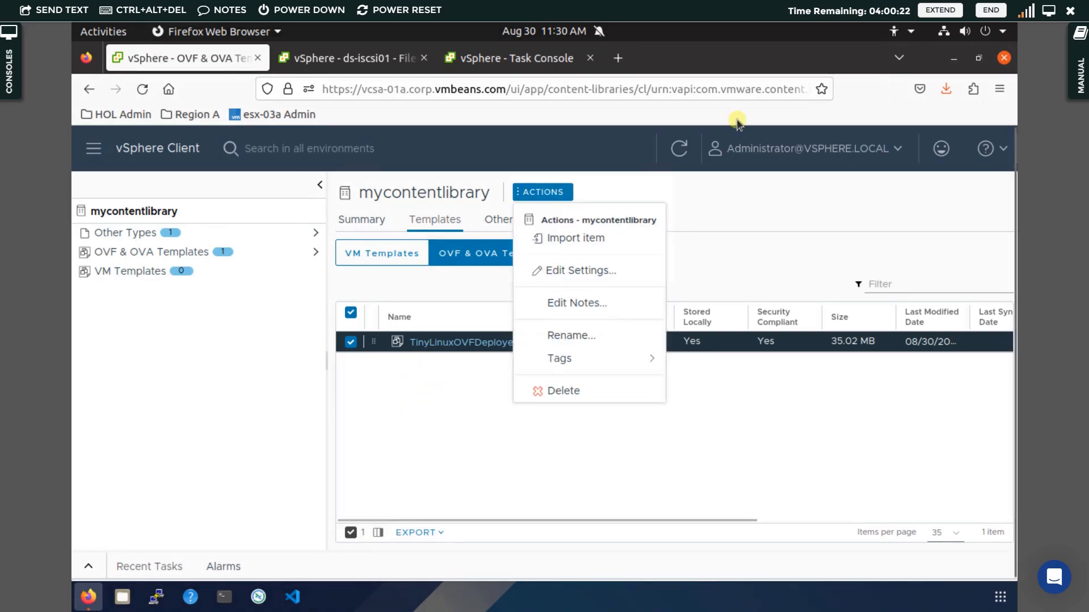
left_click(471, 355)
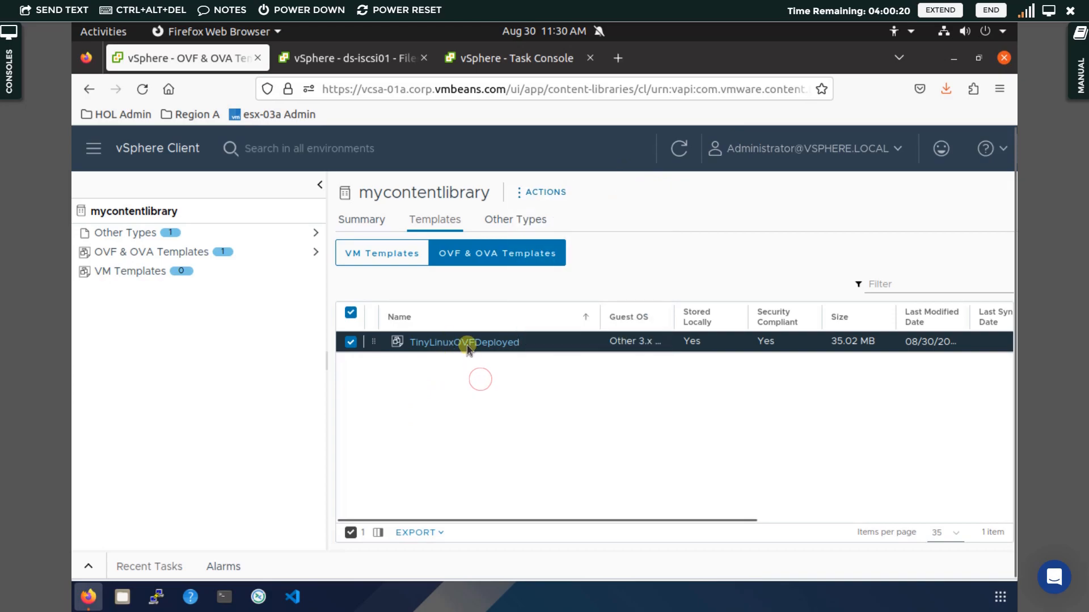
right_click(467, 345)
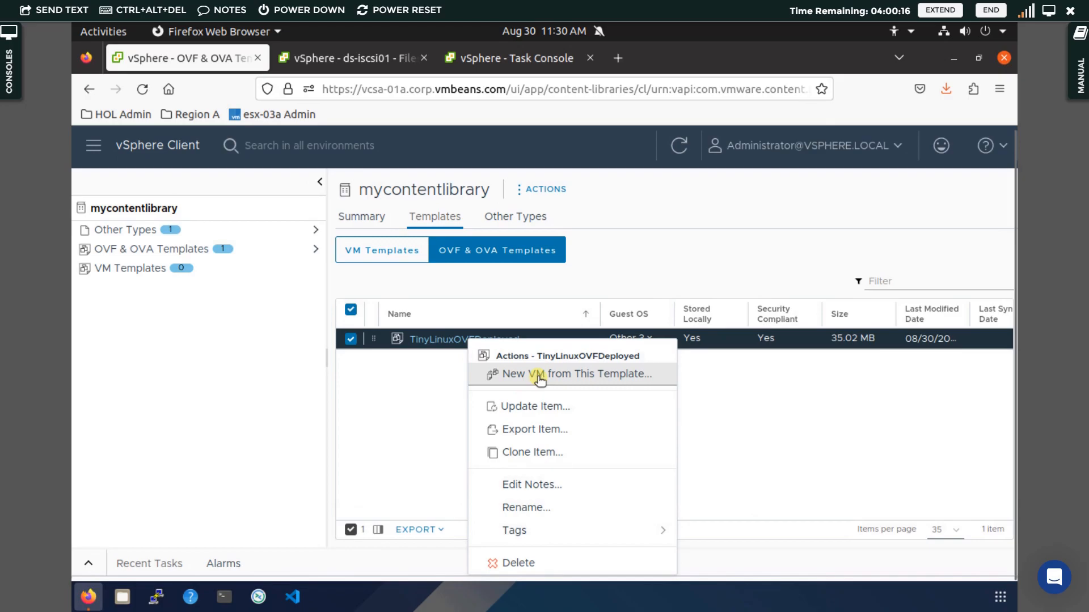
left_click(738, 404)
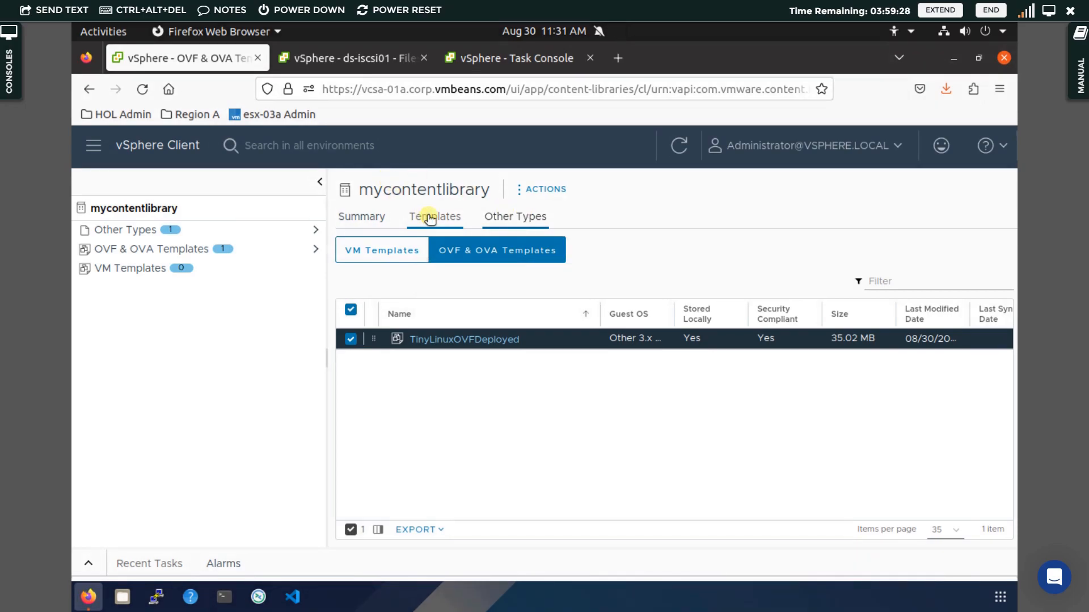
left_click(406, 257)
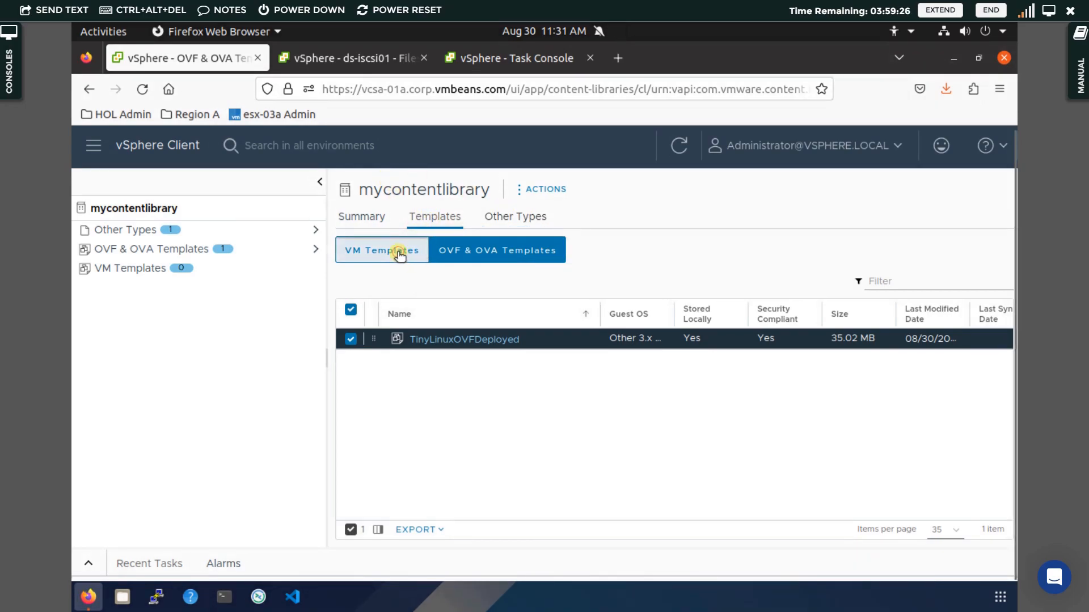
left_click(492, 255)
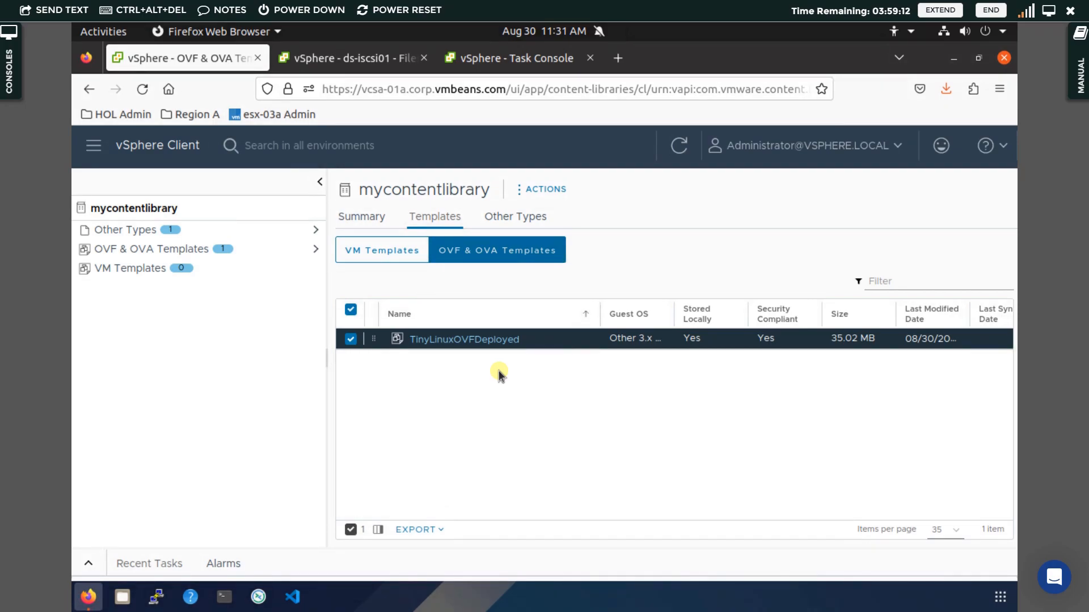
Switch to the Files app and examine the TinyLinuxOVF Template files in the Downloads folder
left_click(951, 58)
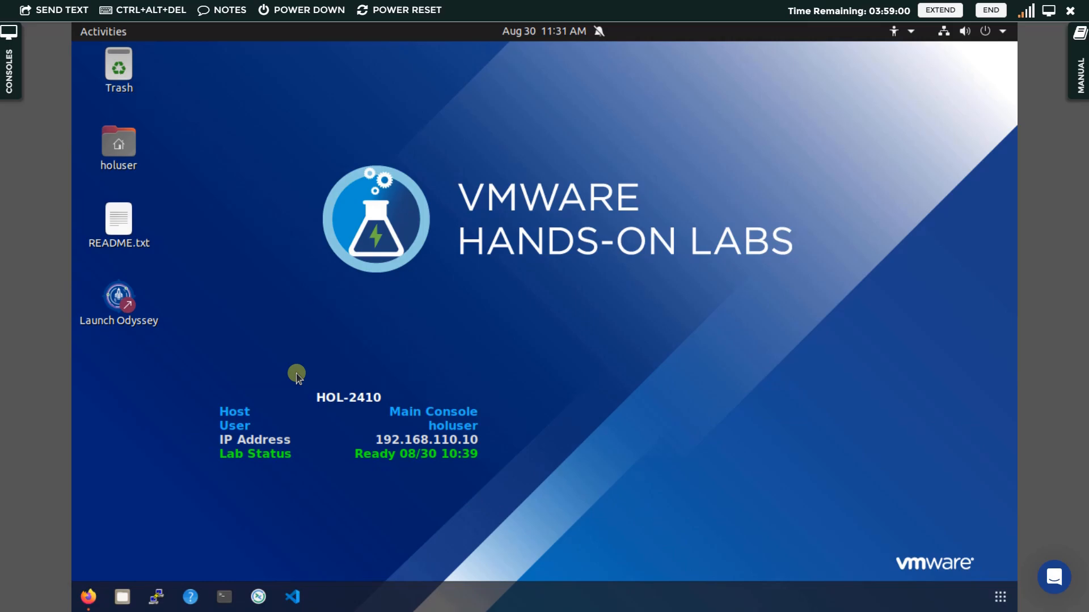
double_click(124, 149)
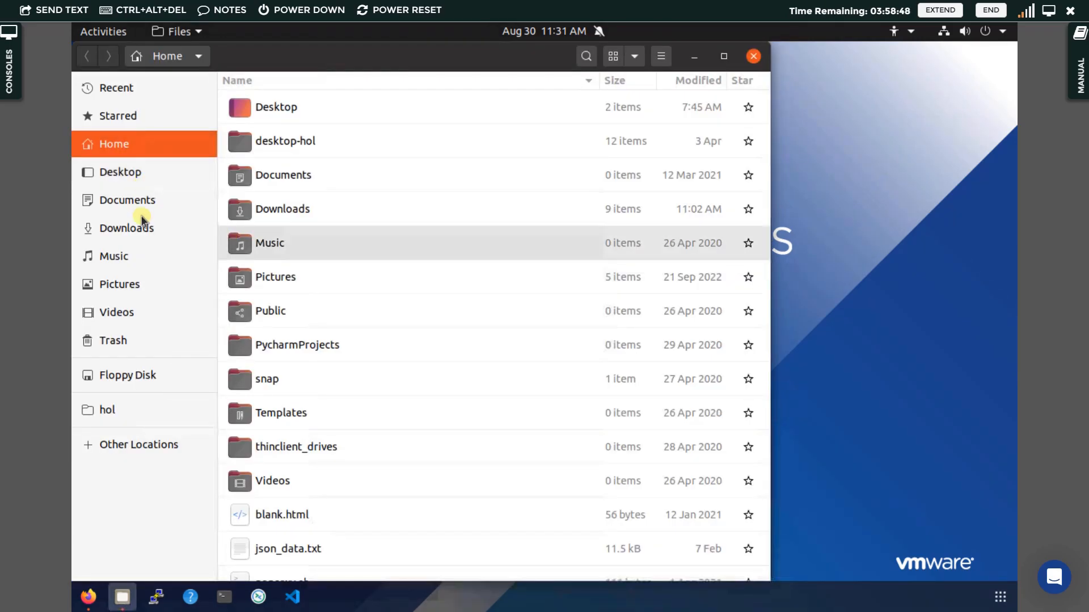
left_click(137, 229)
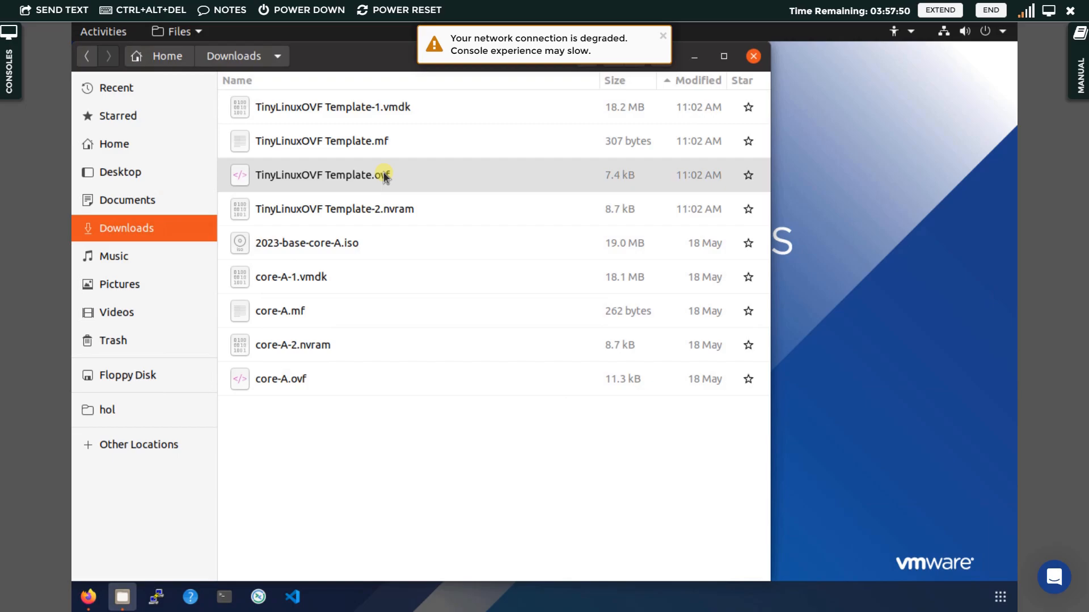
Switch to Firefox and start importing an item into mycontentlibrary with a local file as the source
left_click(91, 595)
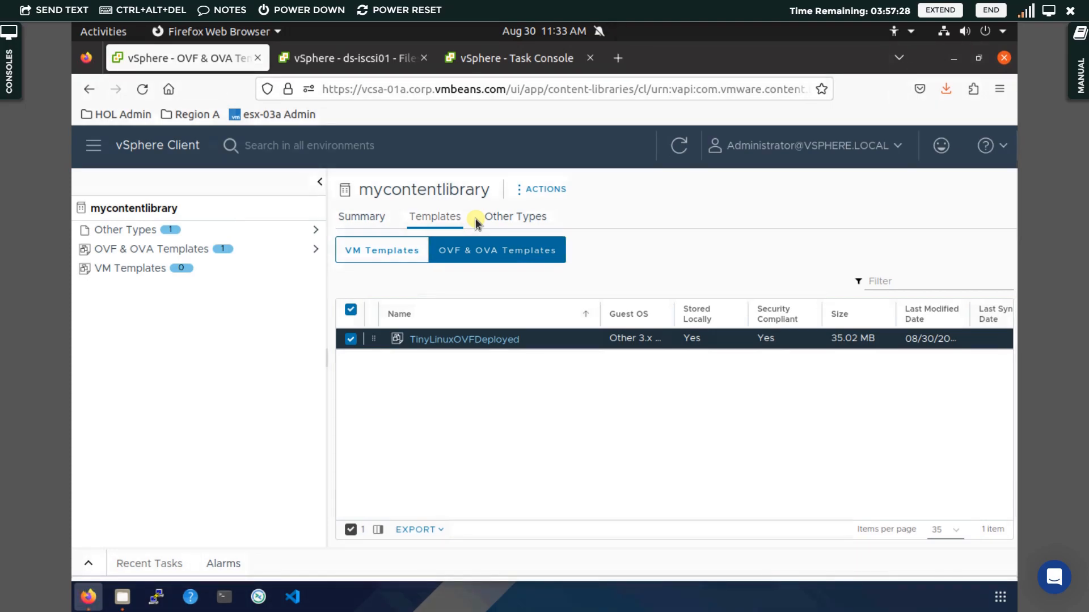
left_click(539, 189)
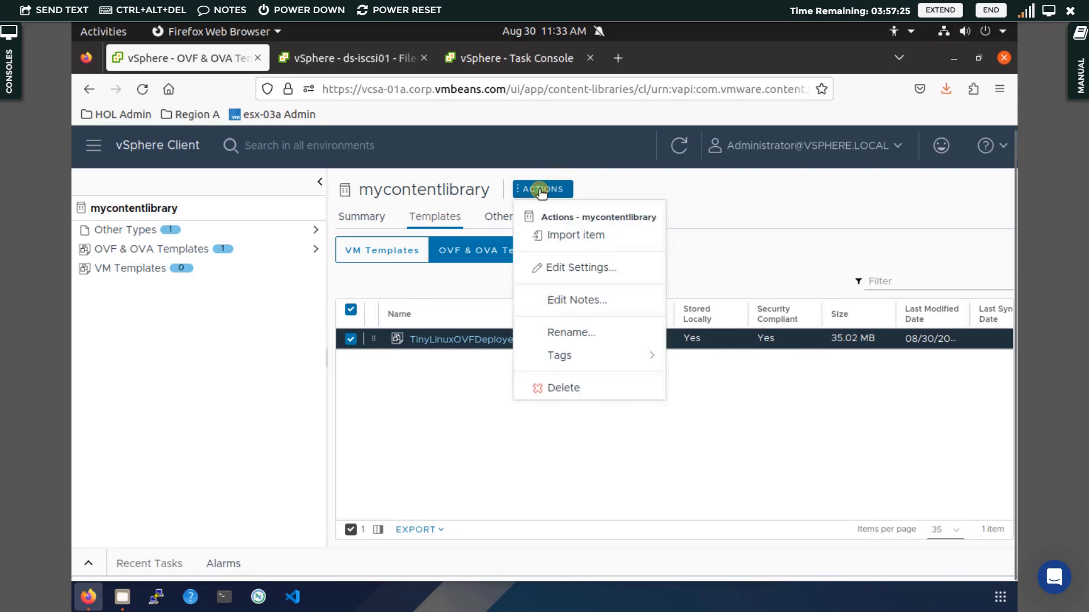
left_click(564, 240)
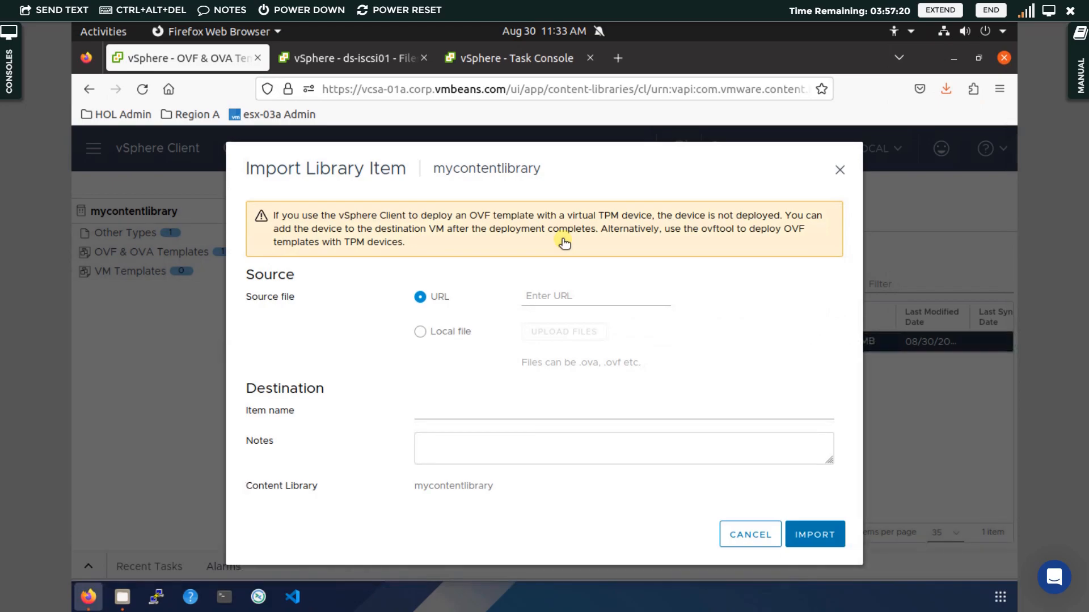
left_click(422, 332)
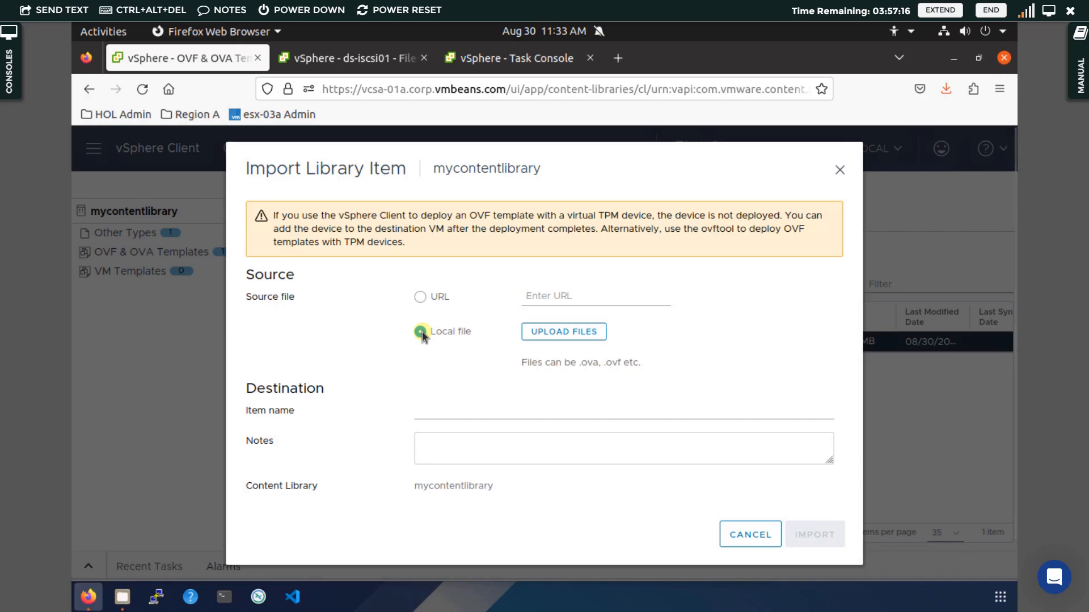
left_click(554, 333)
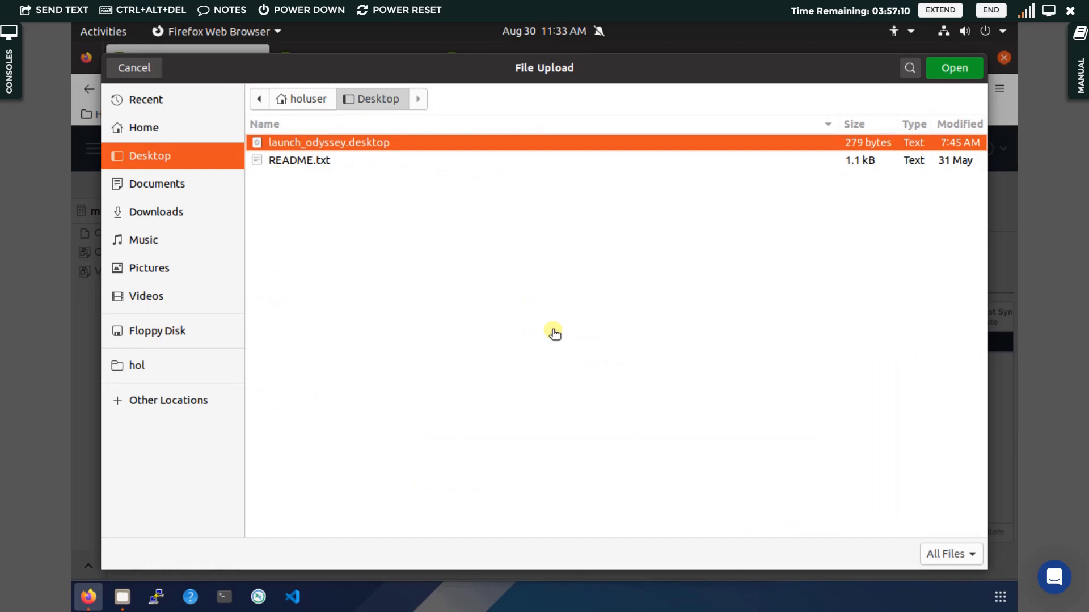
Choose the TinyLinuxOVF Template .mf, .ovf, -1.vmdk and -2.nvram files from the Downloads folder for upload
left_click(178, 215)
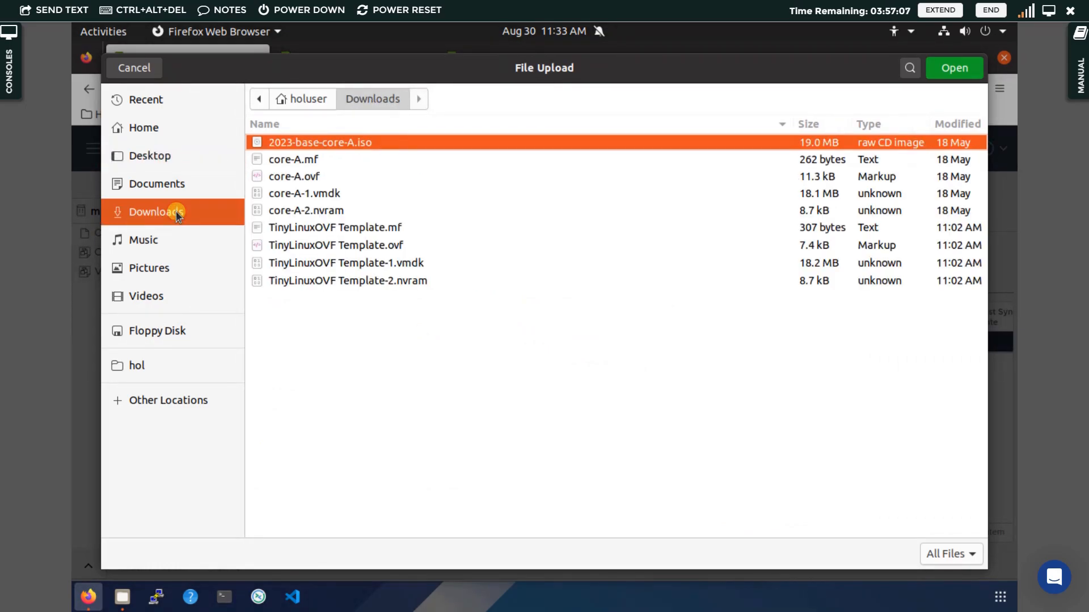
left_click(337, 228)
key("shift+Down")
key("shift+Down")
key("shift+Down")
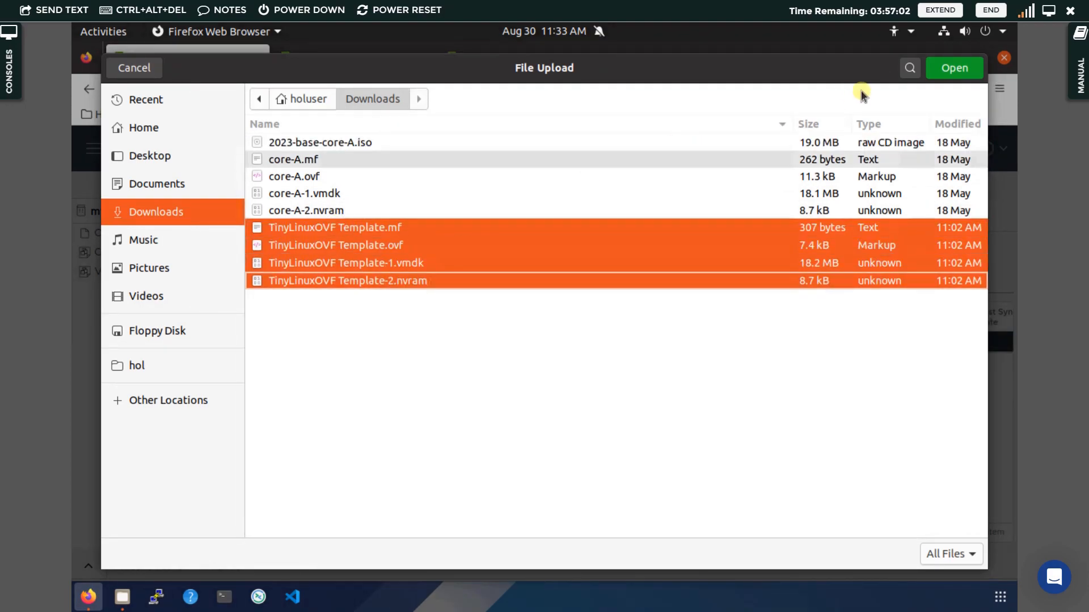
left_click(956, 70)
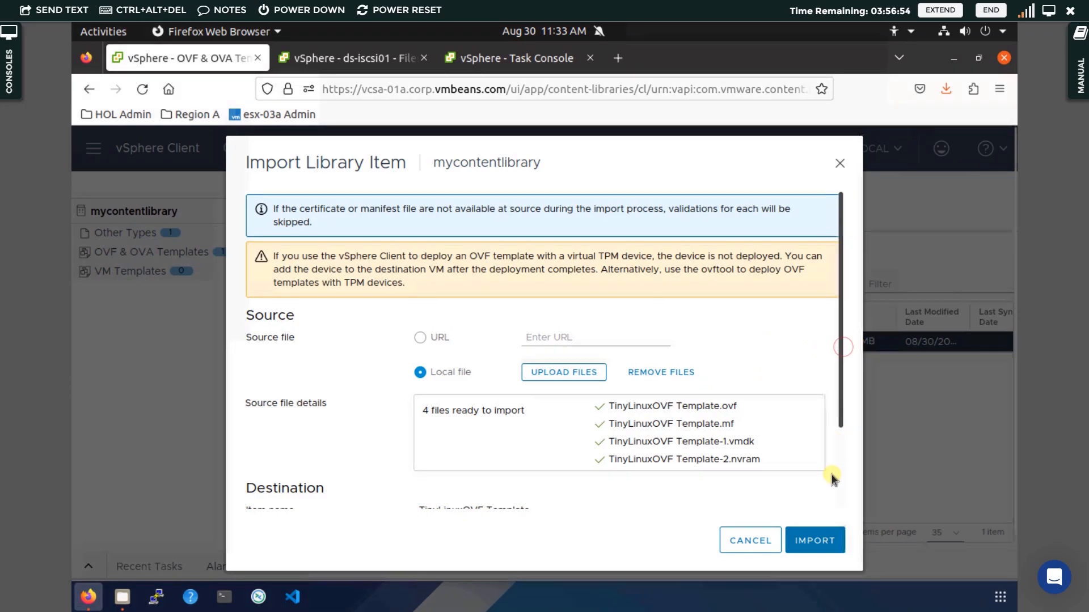
Review the source and destination details and import the item as TinyLinuxOVF Template into mycontentlibrary
scroll(832, 479, "down", 3)
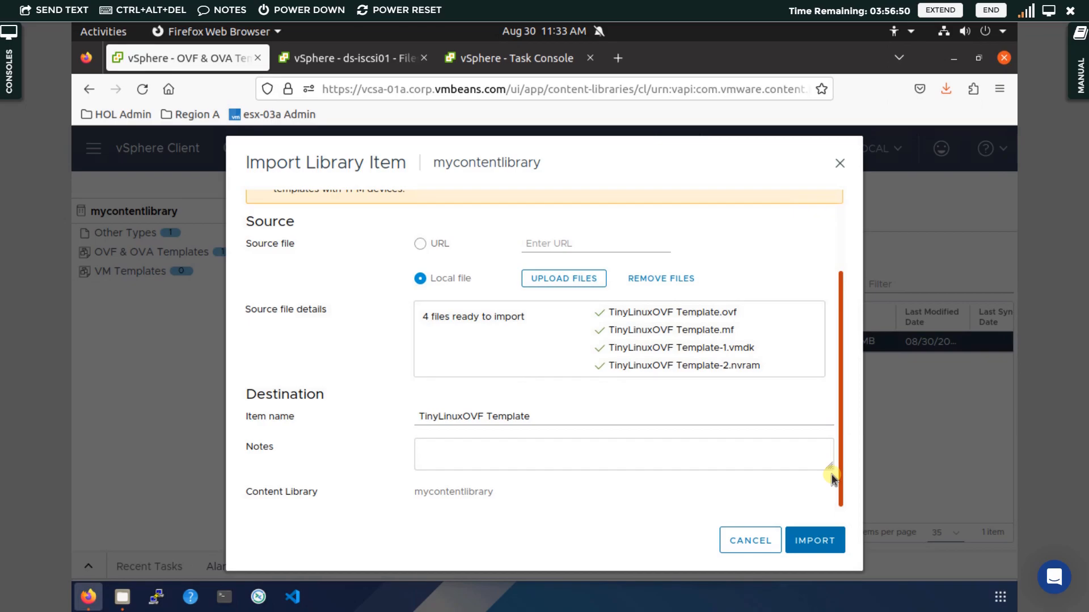
scroll(826, 283, "up", 3)
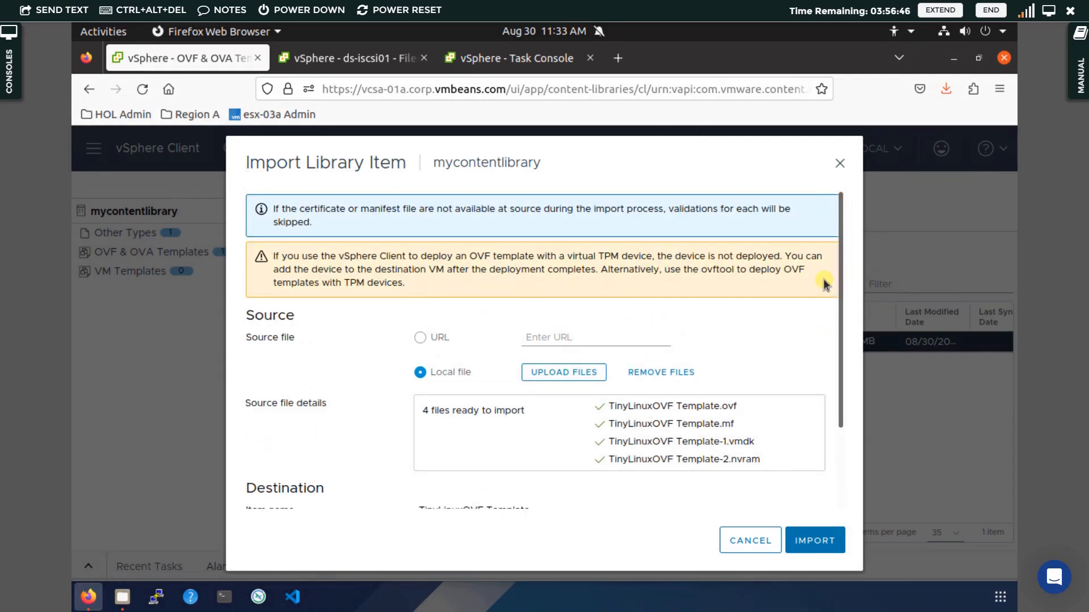
left_click(819, 544)
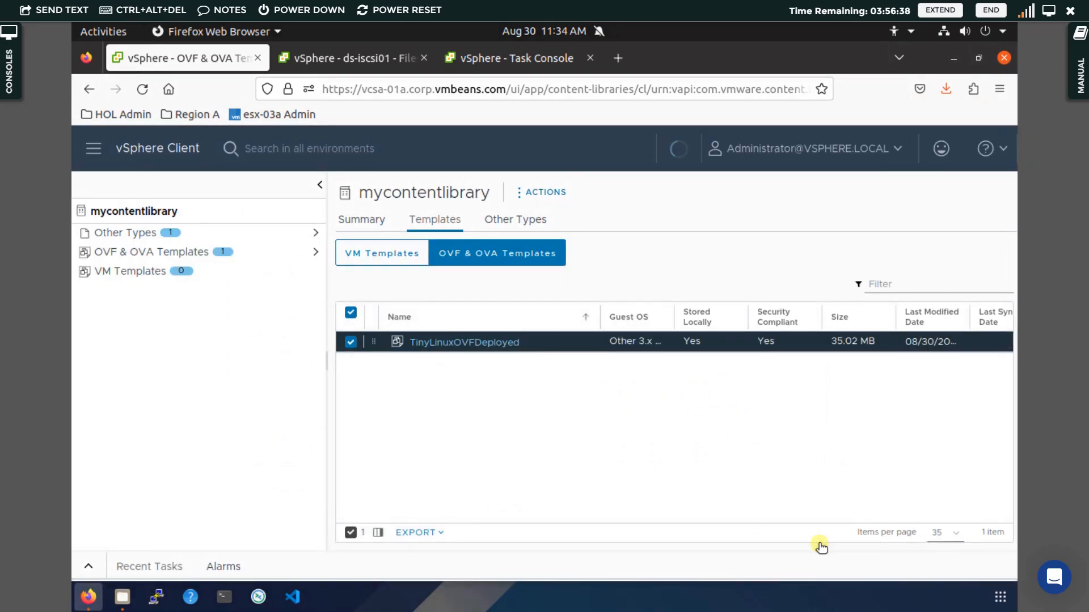
Check the library upload task in the Task Console and return to the mycontentlibrary templates
left_click(522, 63)
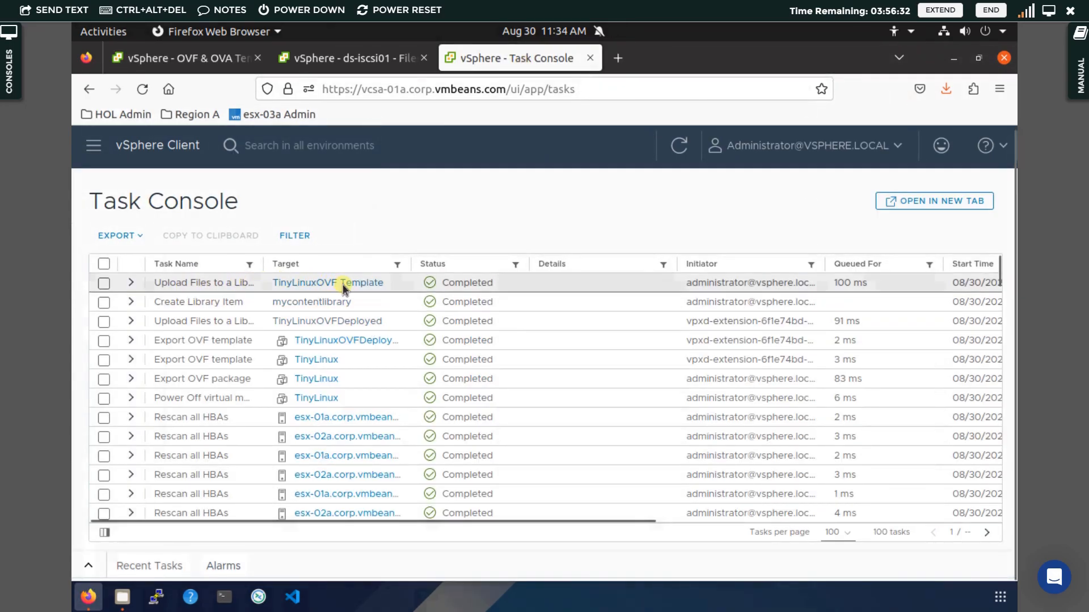
key("ctrl+Page_Up")
key("ctrl+Page_Up")
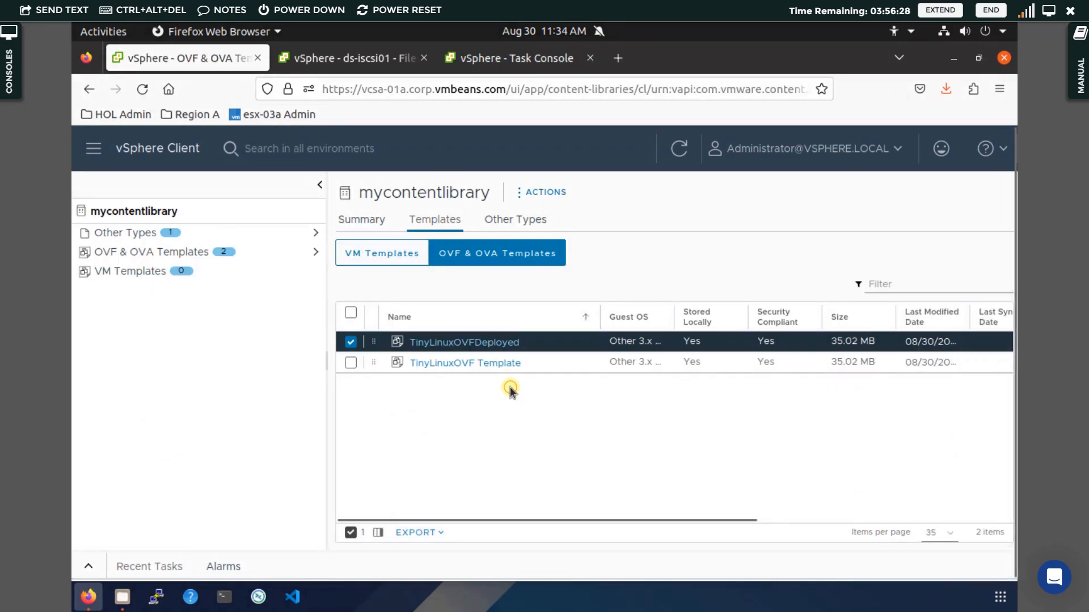
Clear the template selection, examine the TinyLinuxOVF Template item's details and return to mycontentlibrary
left_click(458, 367)
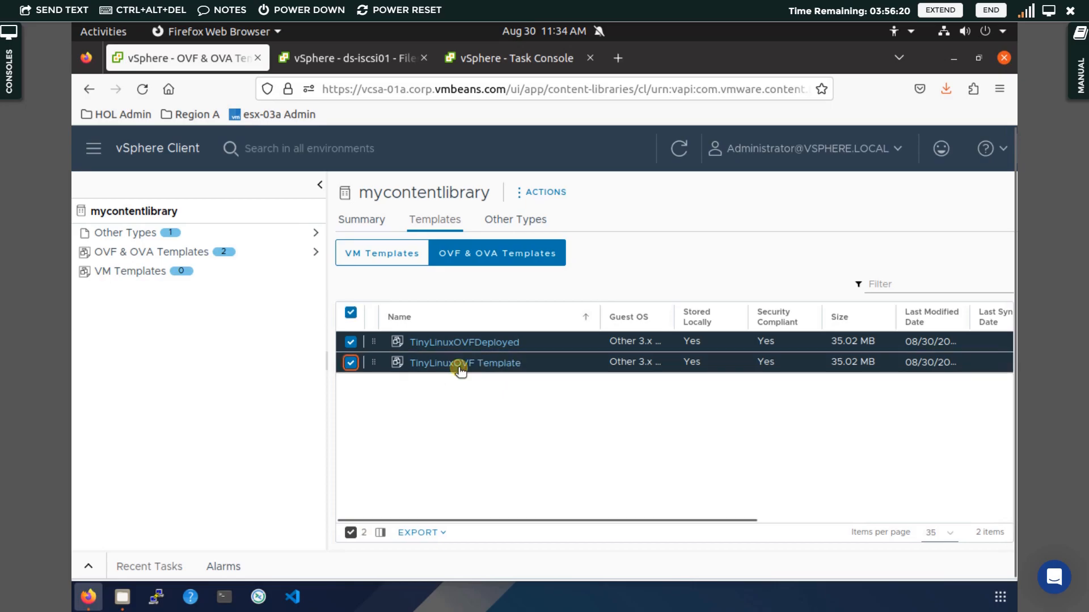
left_click(350, 313)
left_click(459, 366)
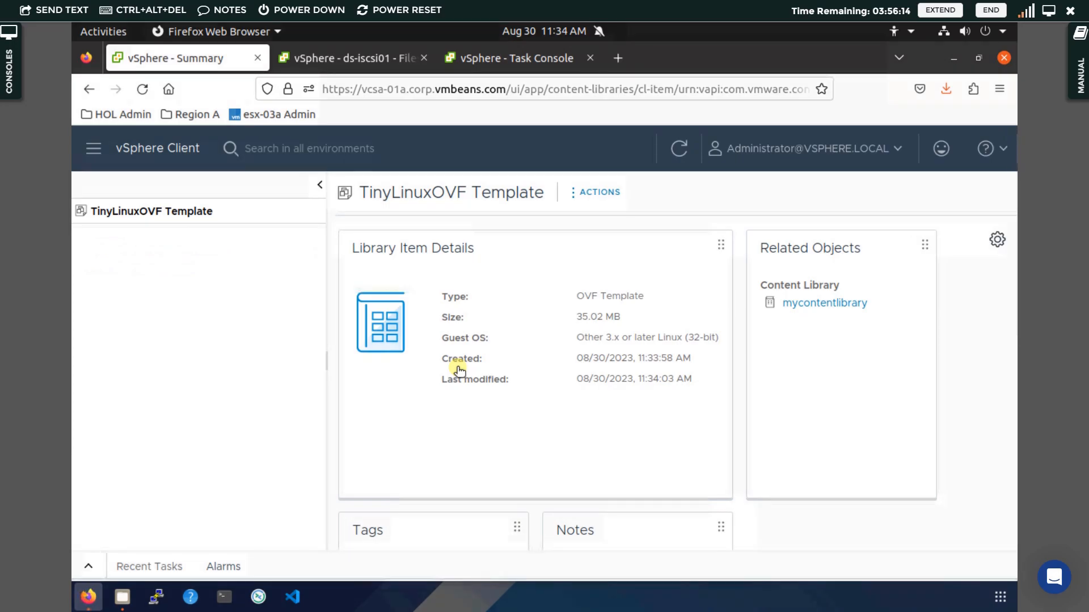
left_click(823, 304)
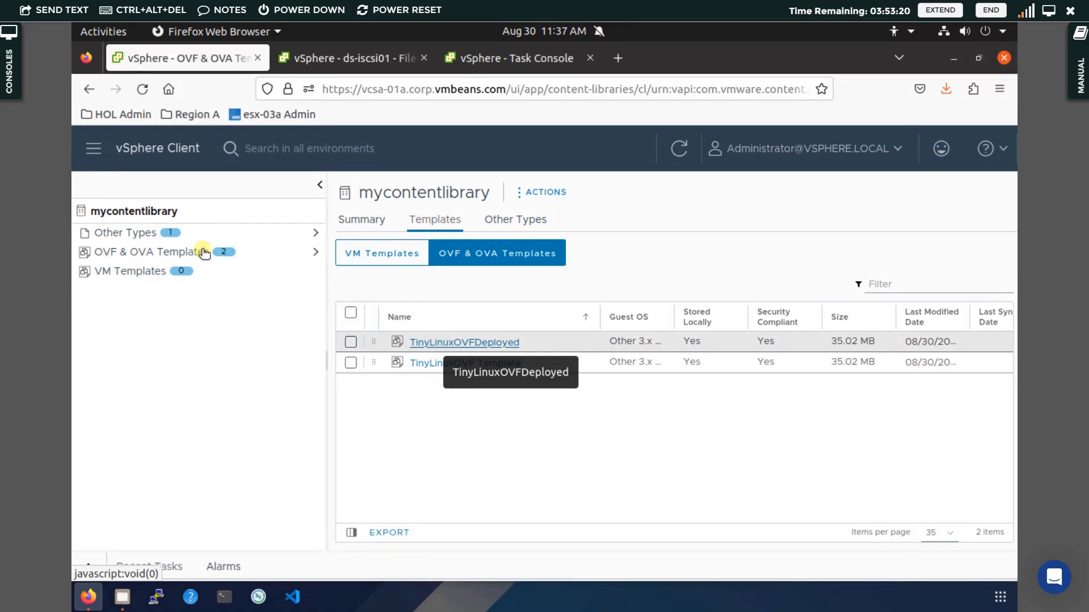
Go to the VMs and Templates inventory and examine the actions available for the TinyLinuxOVFDeployed template
left_click(143, 150)
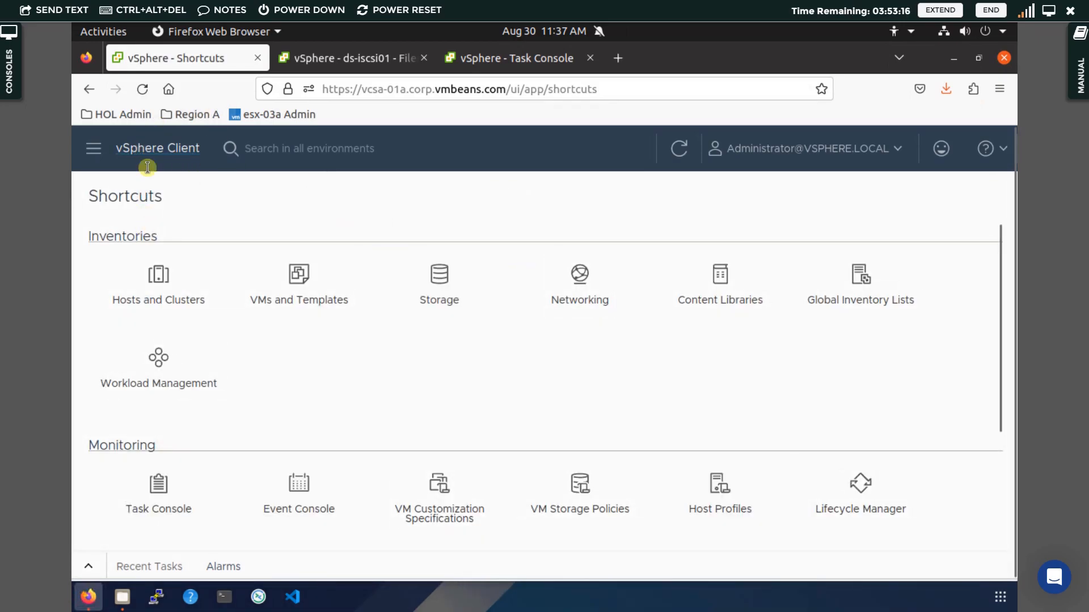
left_click(160, 281)
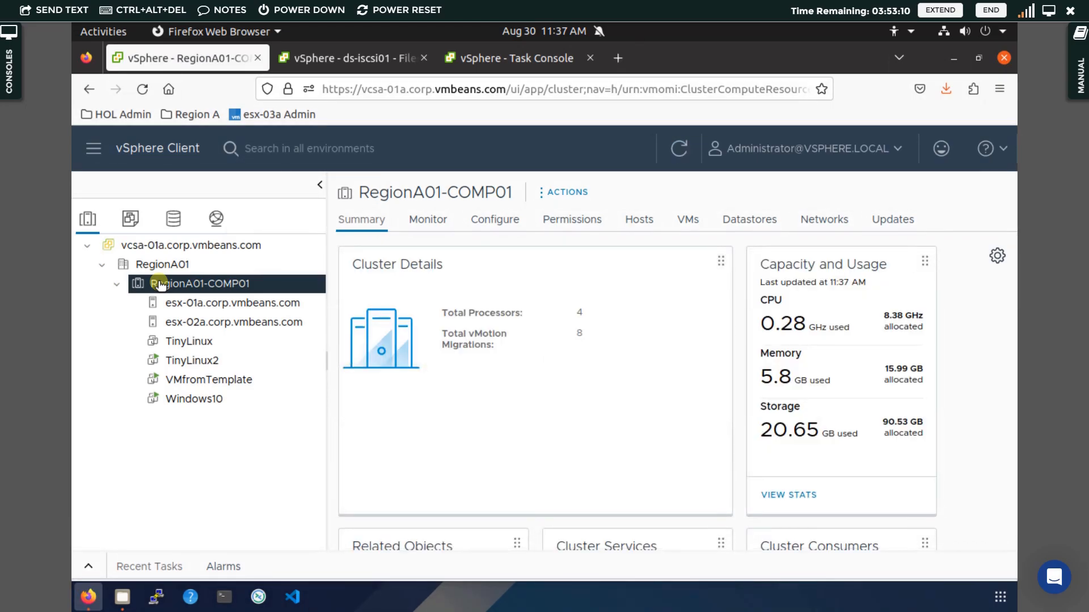
left_click(130, 219)
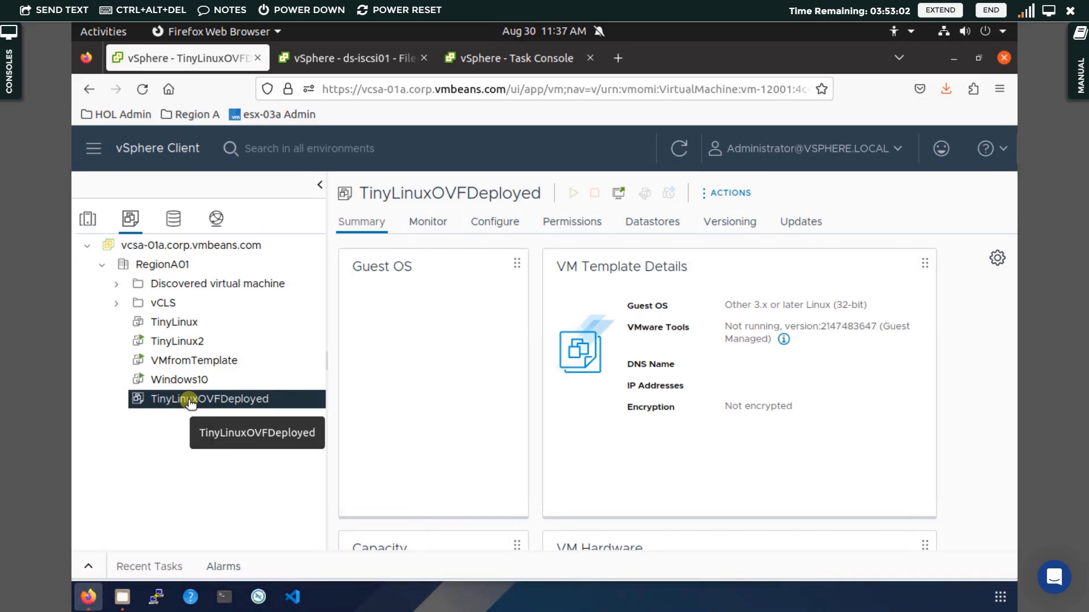
right_click(190, 402)
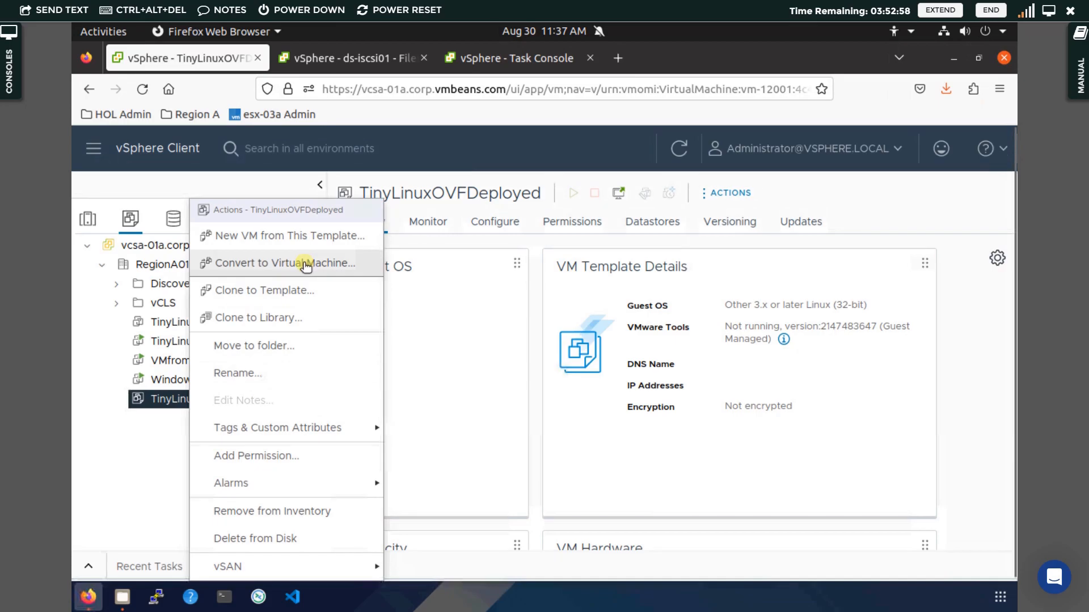
left_click(138, 467)
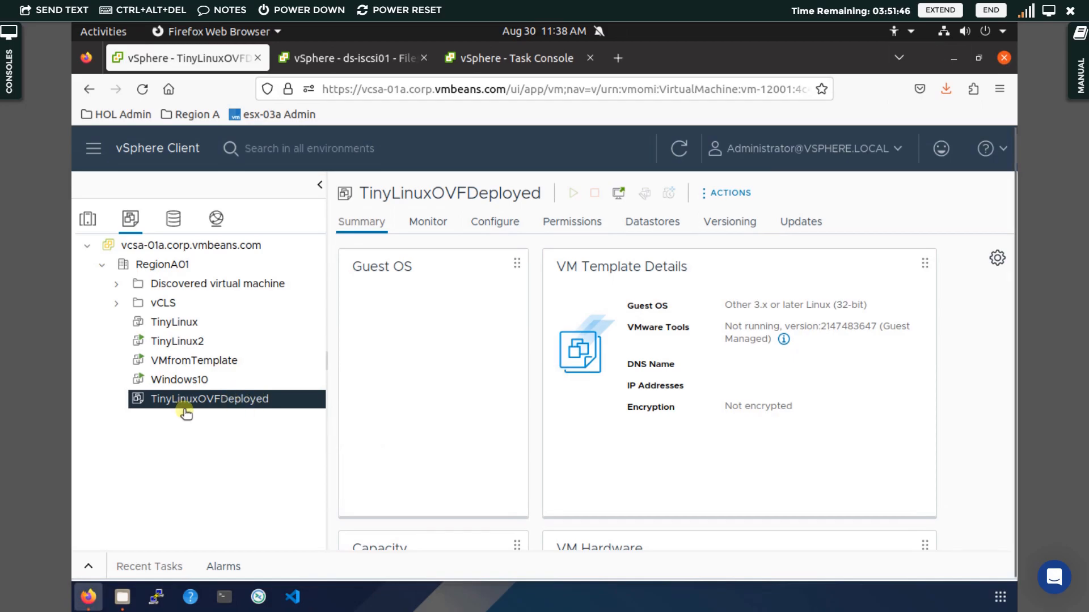
Compare the Hosts and Clusters inventory with VMs and Templates, and examine the conversion and cloning actions of TinyLinuxOVFDeployed
left_click(87, 219)
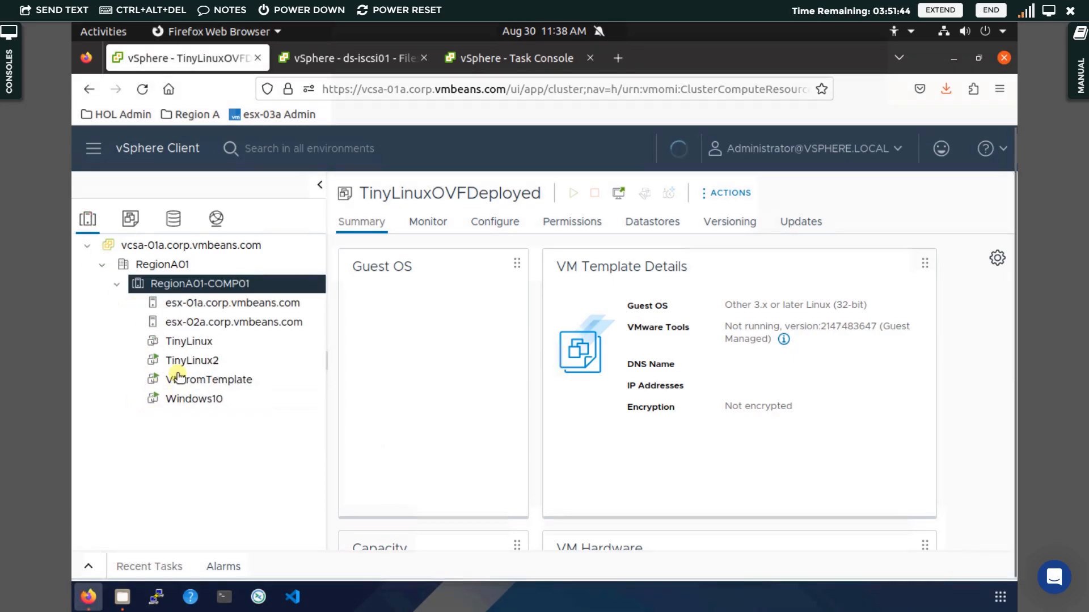
left_click(131, 220)
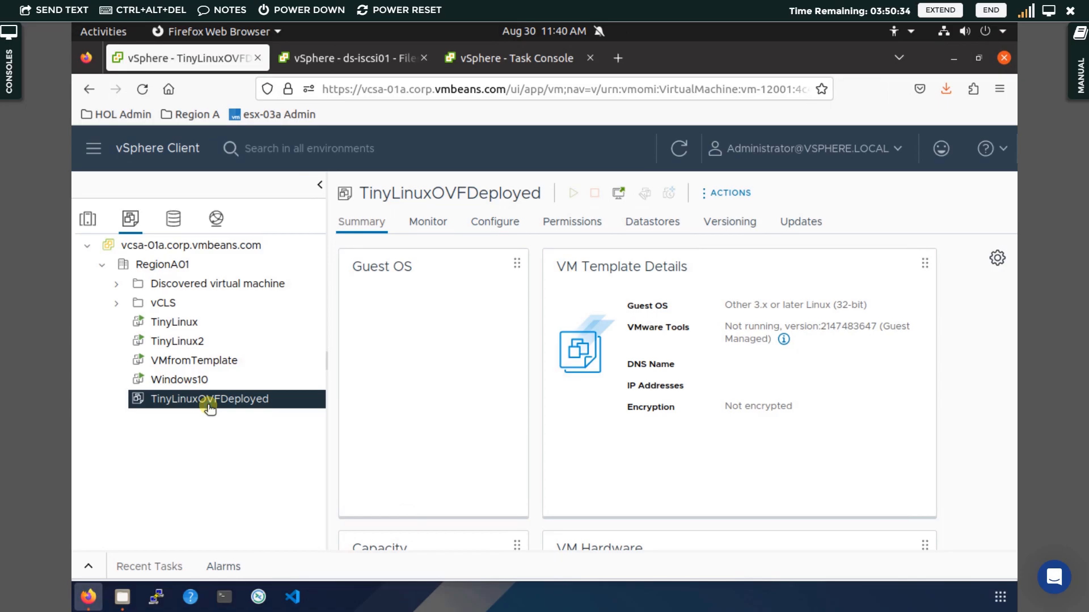
right_click(210, 406)
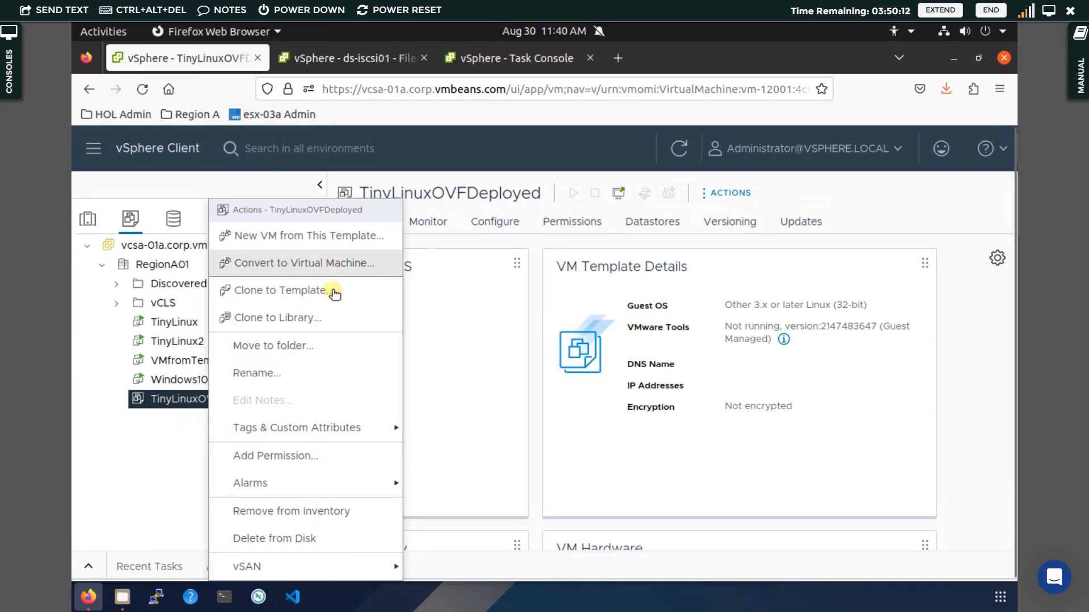
left_click(123, 497)
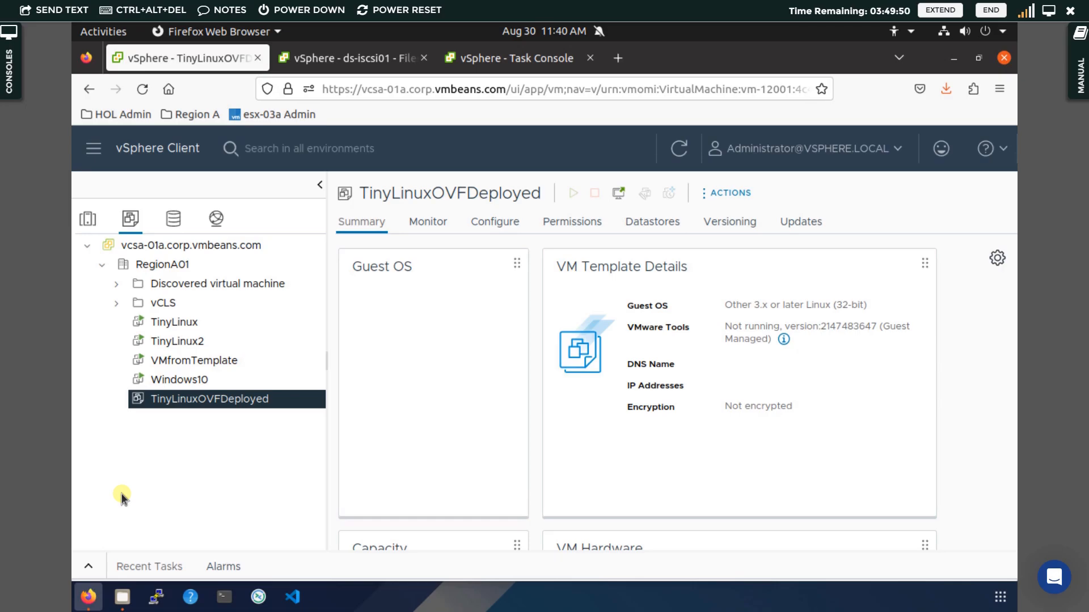
right_click(201, 401)
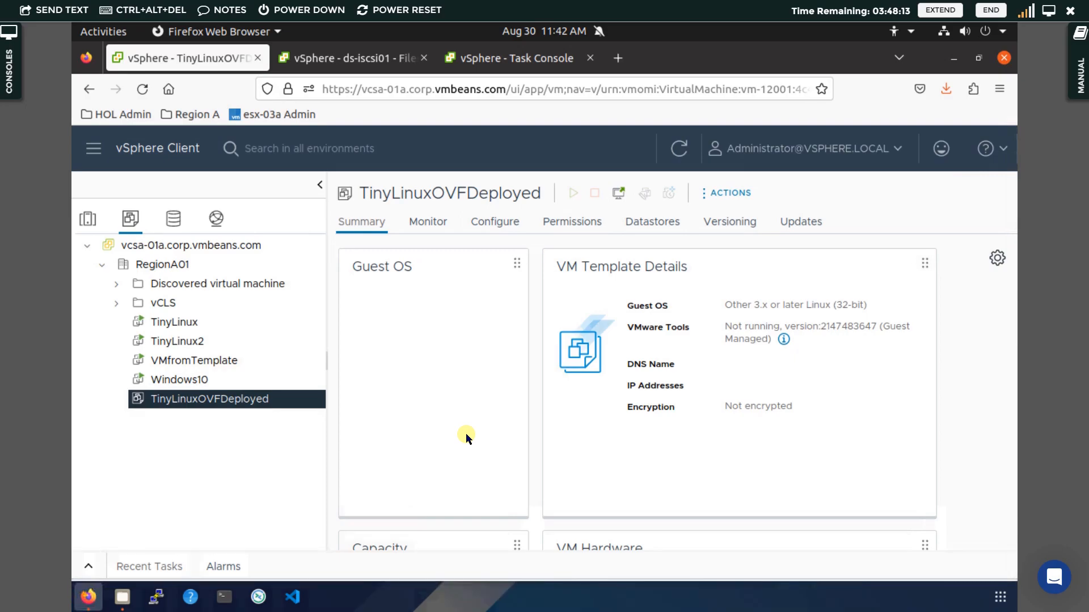
Start cloning TinyLinuxOVFDeployed to a template named CloneofTinyLinuxOVFDeployed, located in RegionA01
right_click(171, 401)
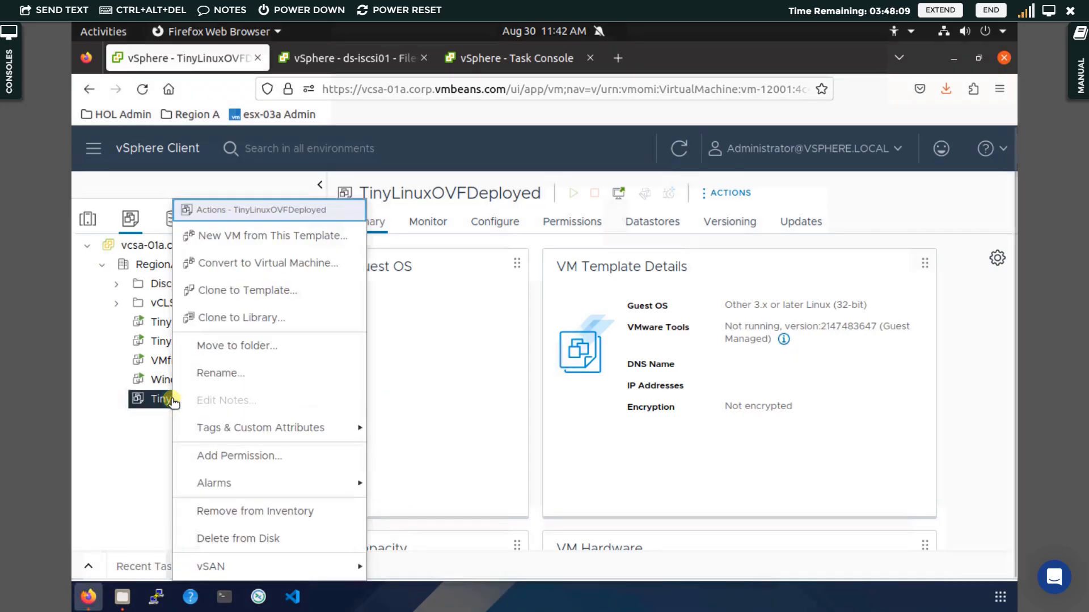
left_click(304, 294)
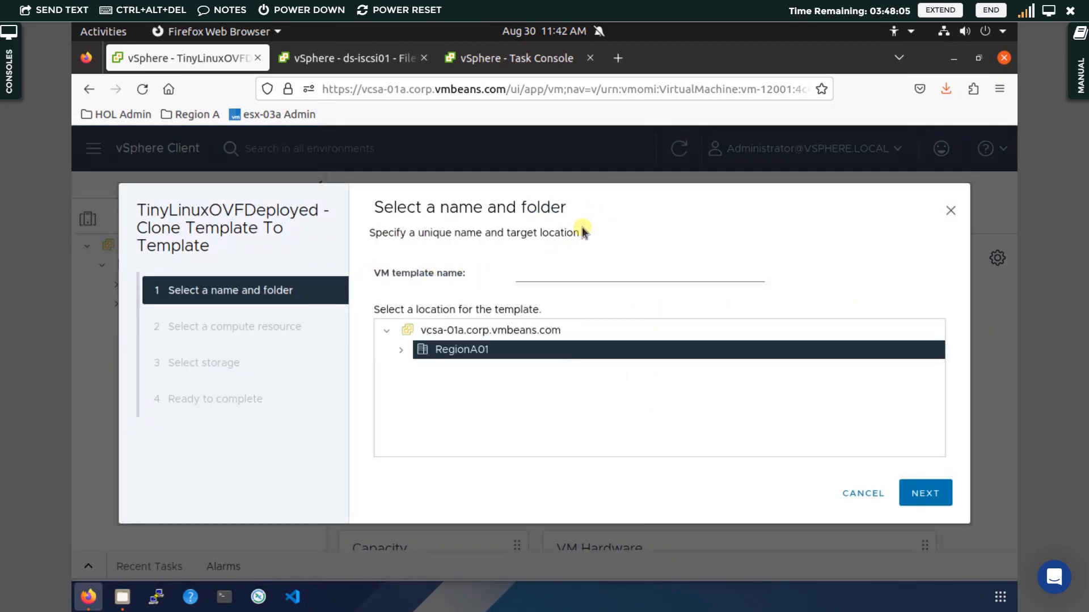
left_click(553, 265)
type("Clone")
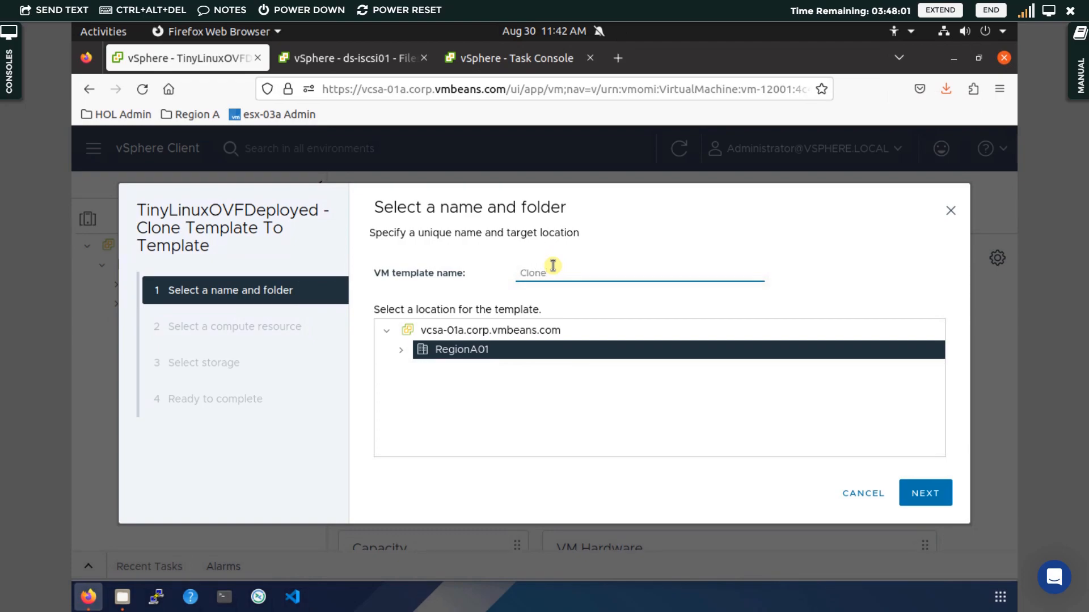
type("01")
type("TinyLinux")
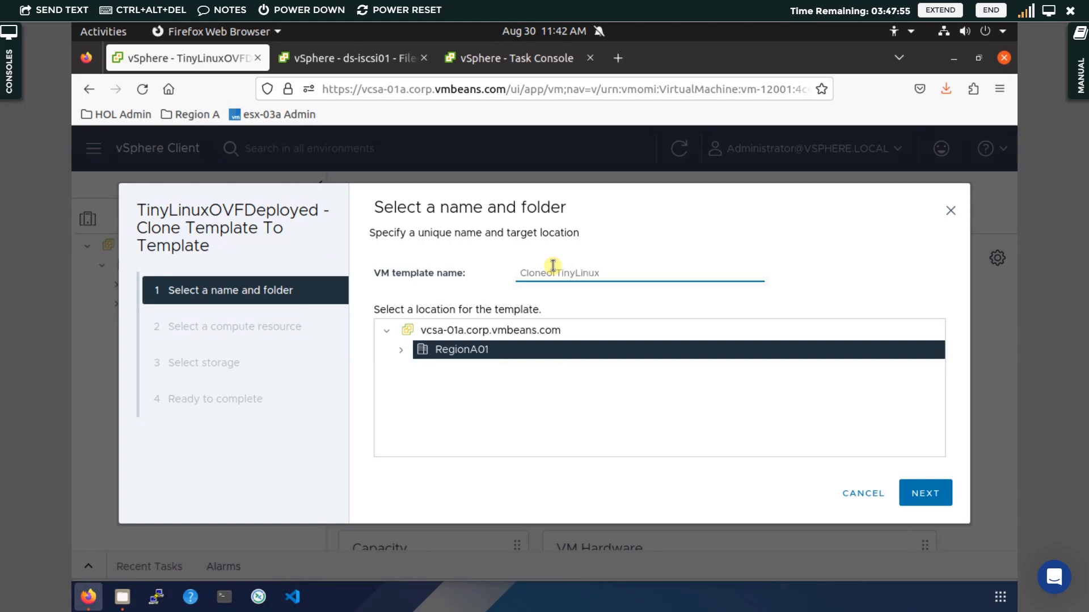
type("OVFDeployed")
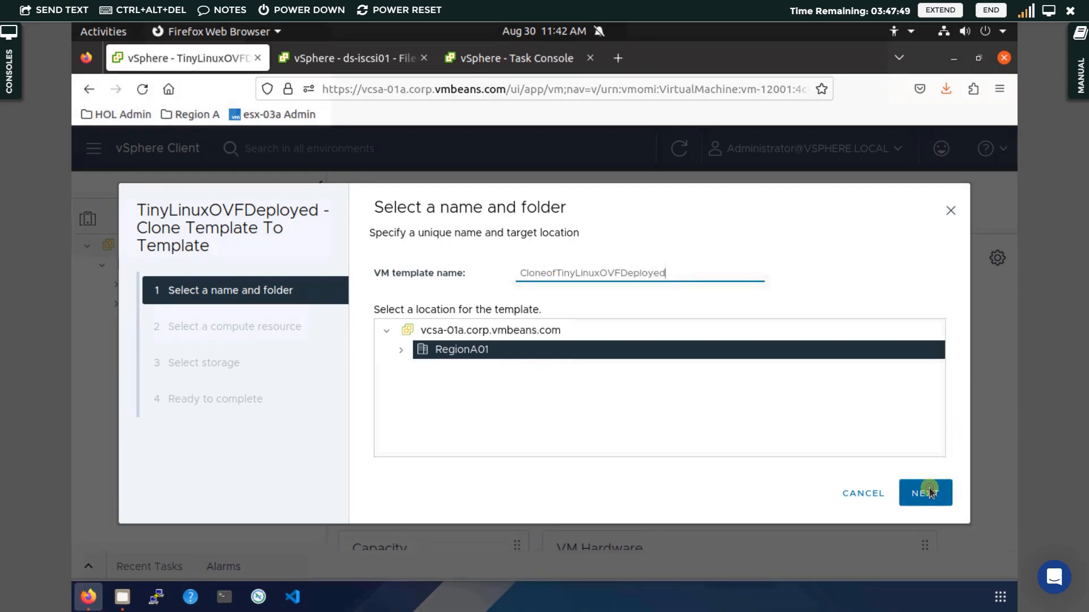
left_click(930, 492)
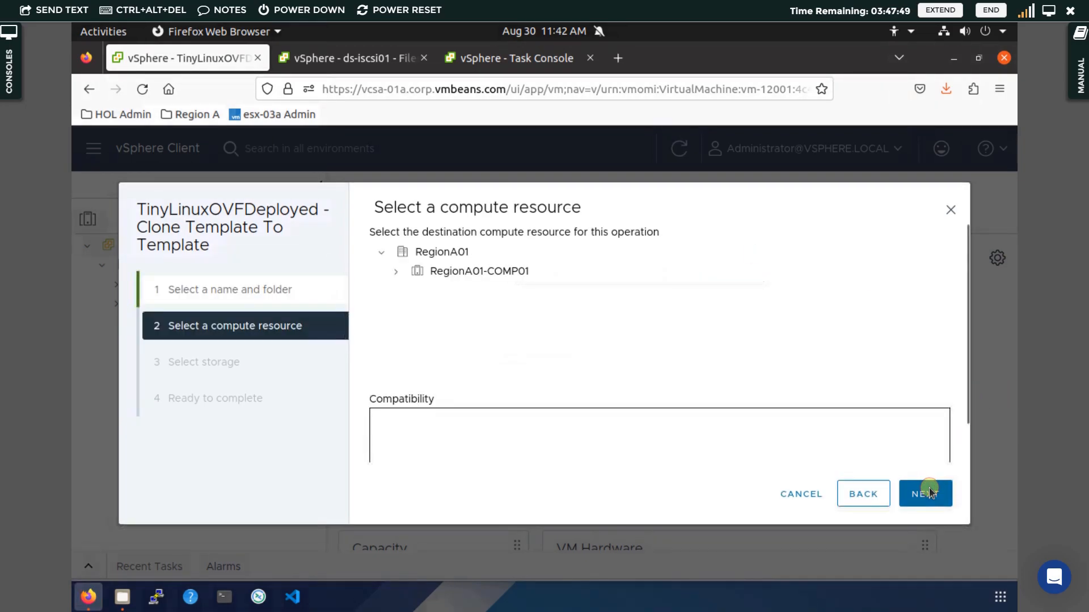
Choose host esx-02a.corp.vmbeans.com in RegionA01-COMP01 as the clone's compute resource and proceed to storage selection
left_click(397, 272)
left_click(489, 292)
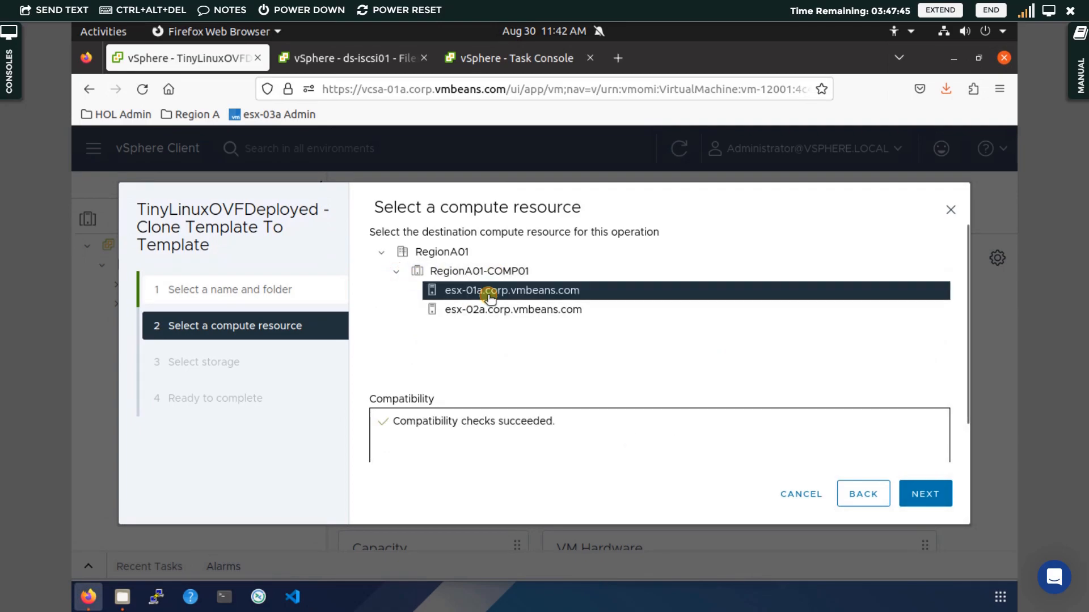
left_click(489, 313)
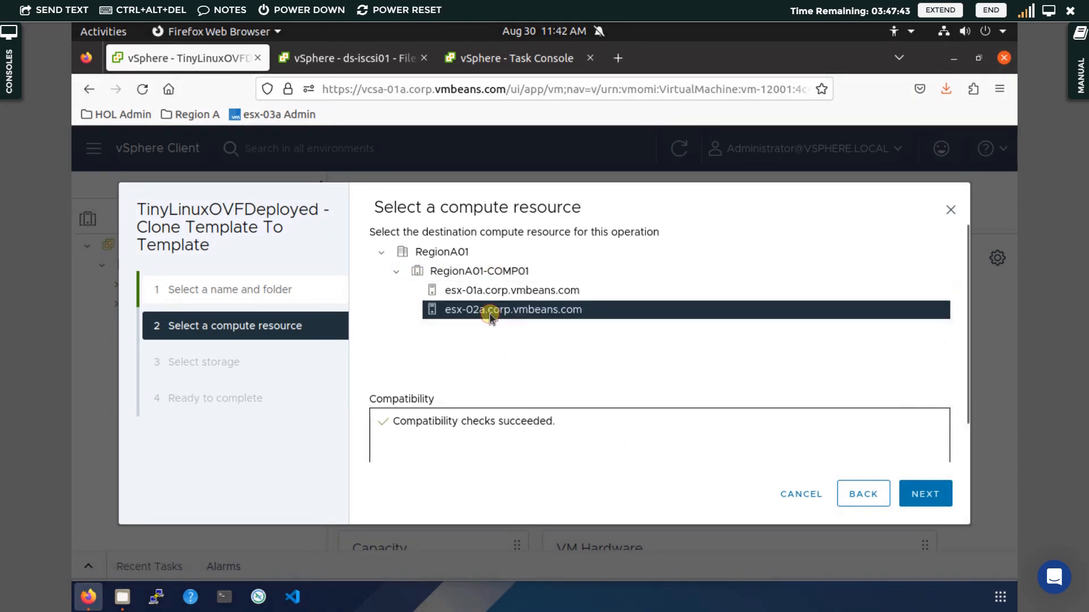
left_click(930, 494)
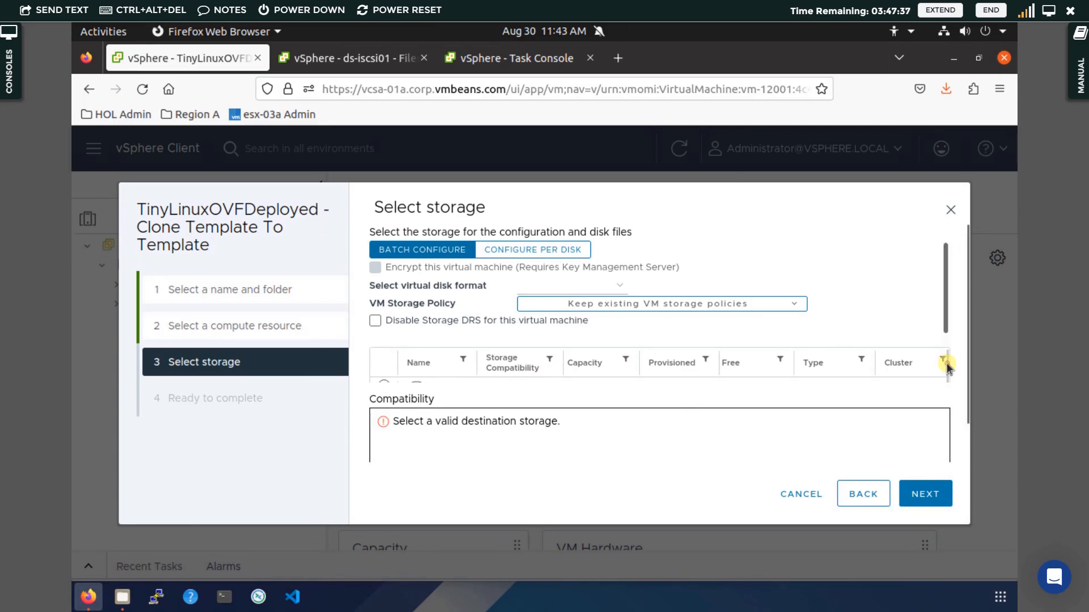
Store the template clone on datastore ds-iscsi01 with the Thin Provision disk format and finish creating it
scroll(946, 363, "down", 2)
left_click(393, 334)
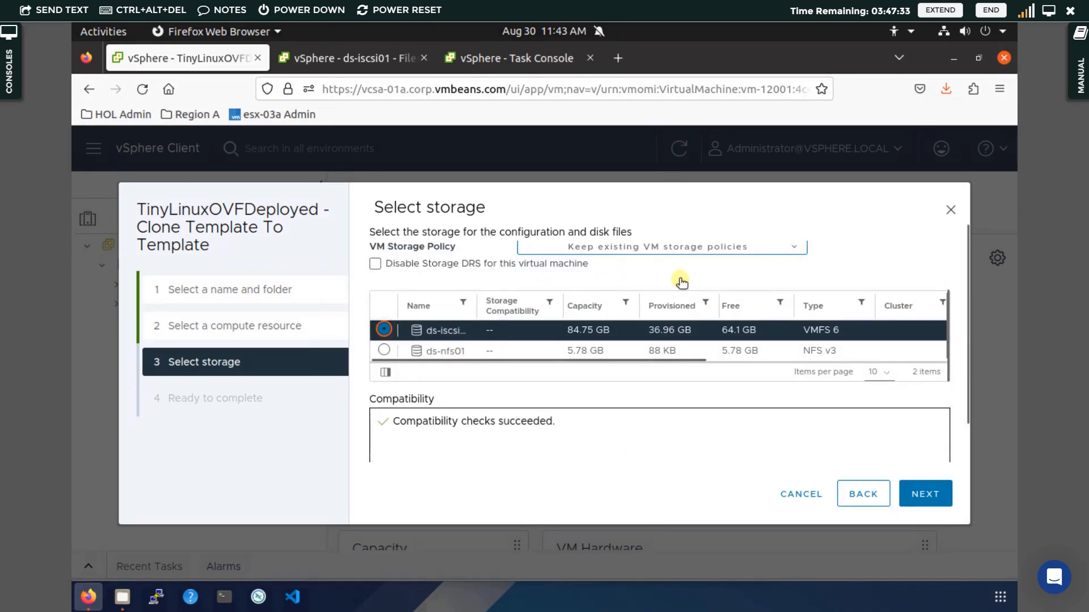
scroll(680, 281, "up", 2)
left_click(632, 288)
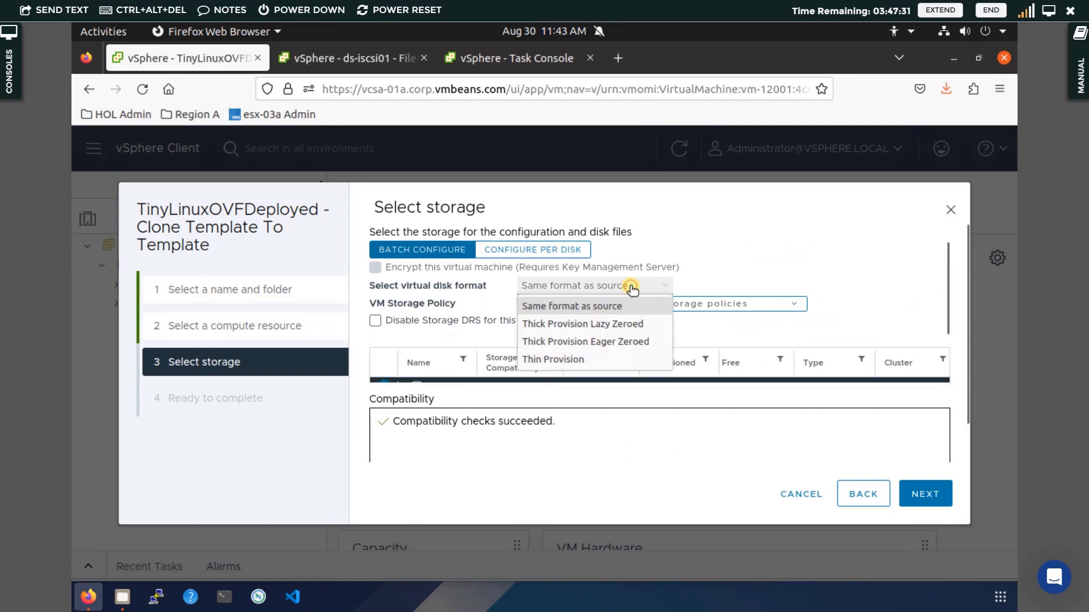
left_click(587, 362)
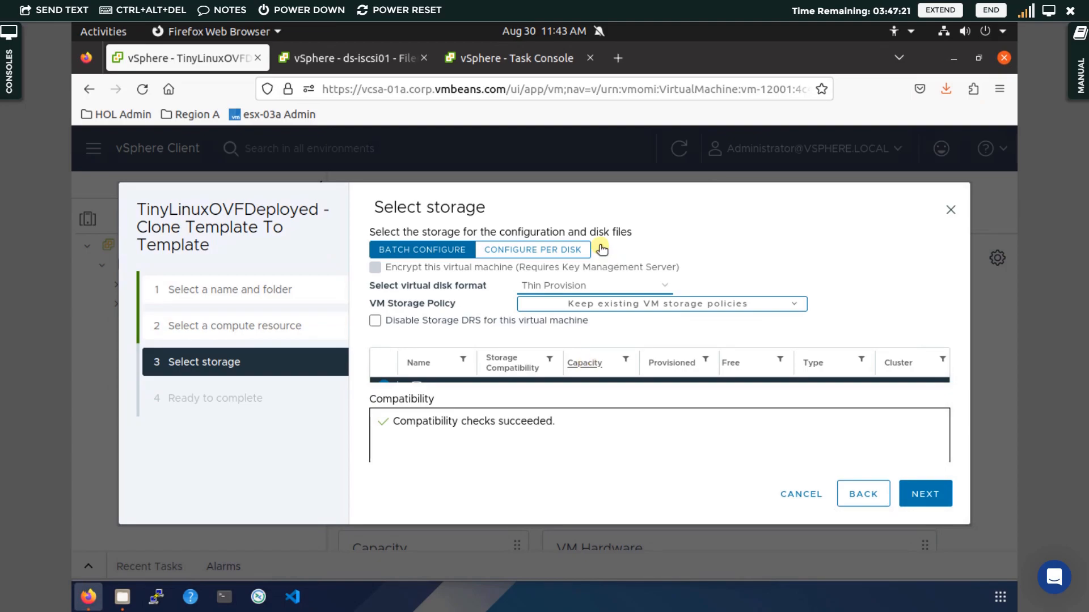
left_click(605, 288)
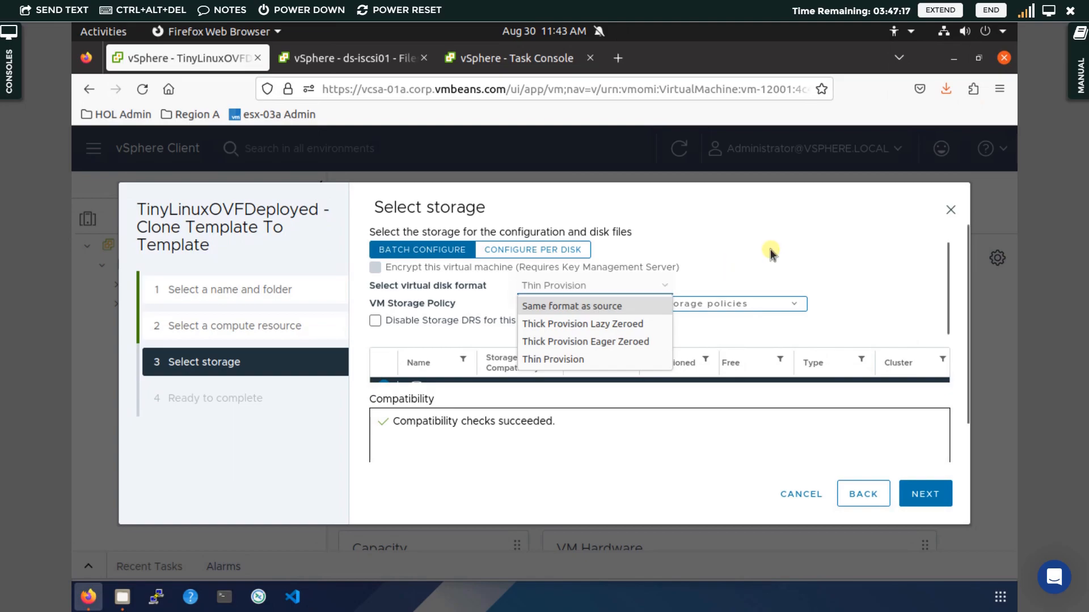
left_click(623, 288)
left_click(924, 493)
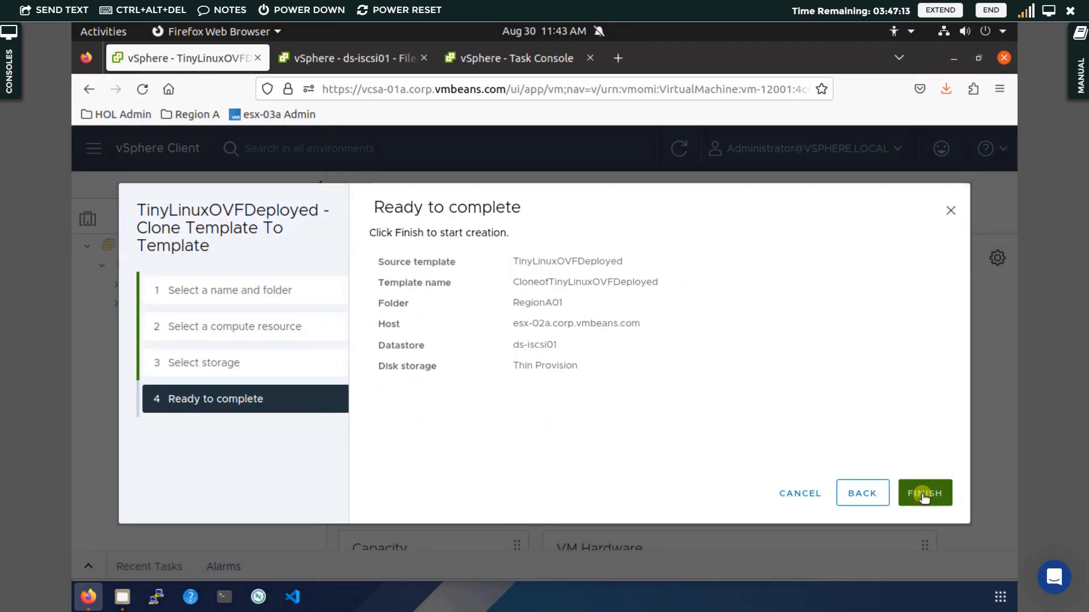
left_click(923, 494)
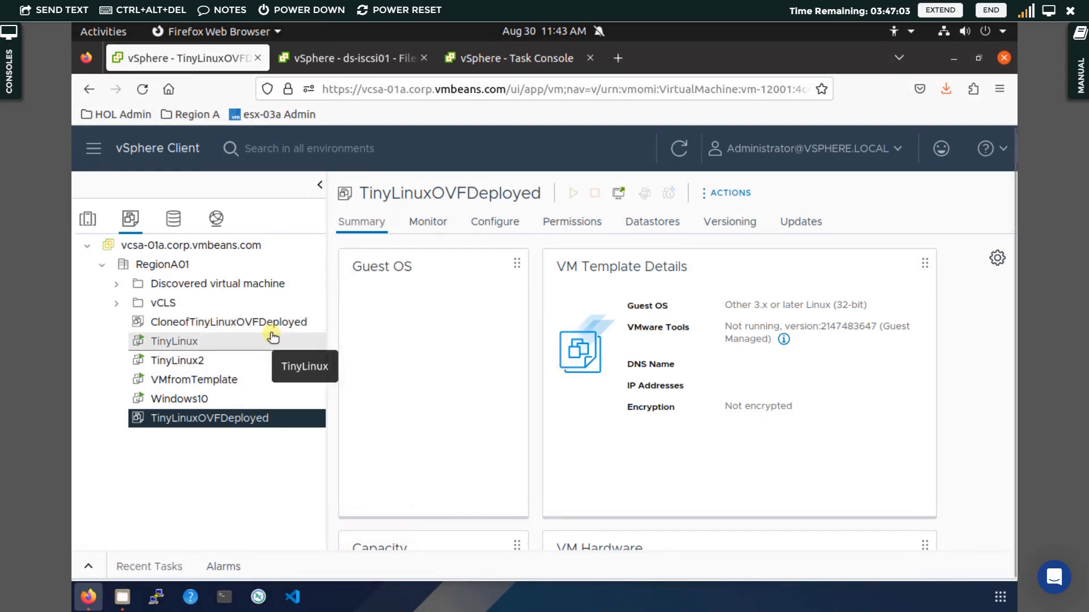
Convert the TinyLinuxOVFDeployed template to a virtual machine on host esx-01a.corp.vmbeans.com in RegionA01-COMP01
right_click(230, 422)
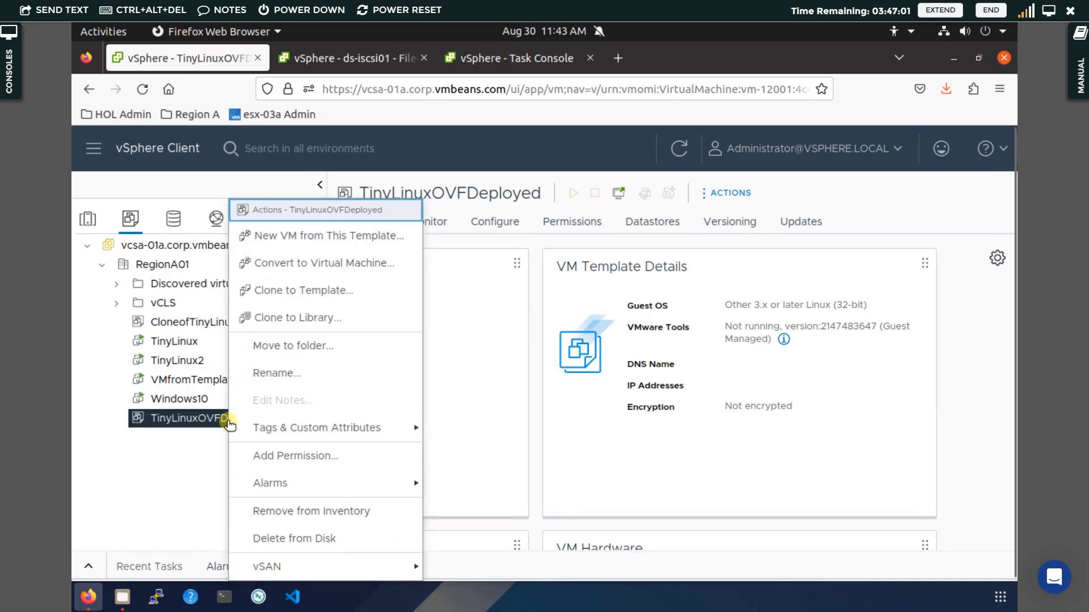
left_click(365, 262)
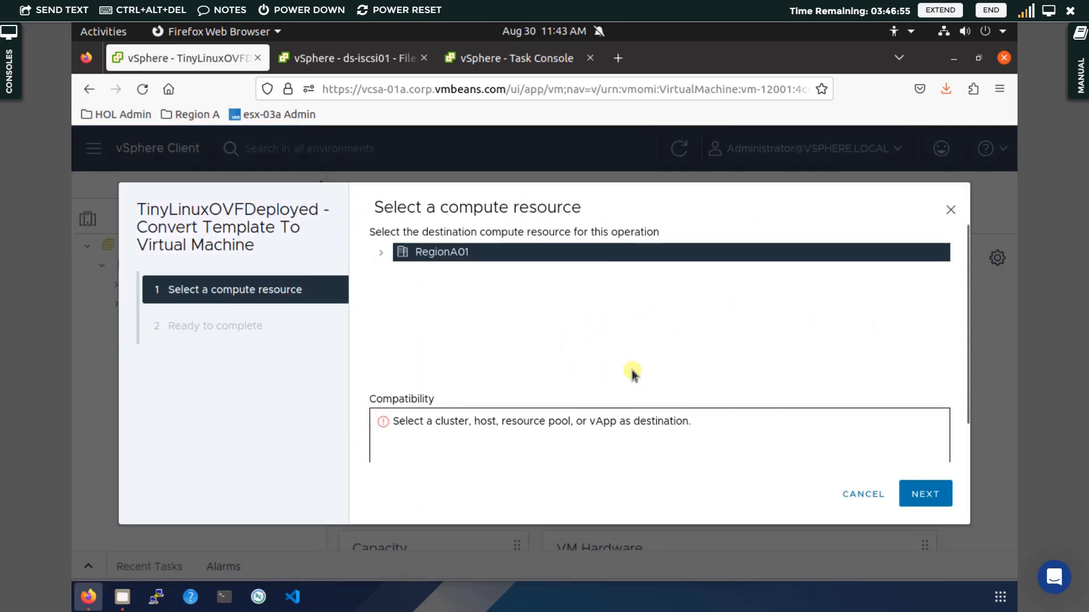
left_click(381, 253)
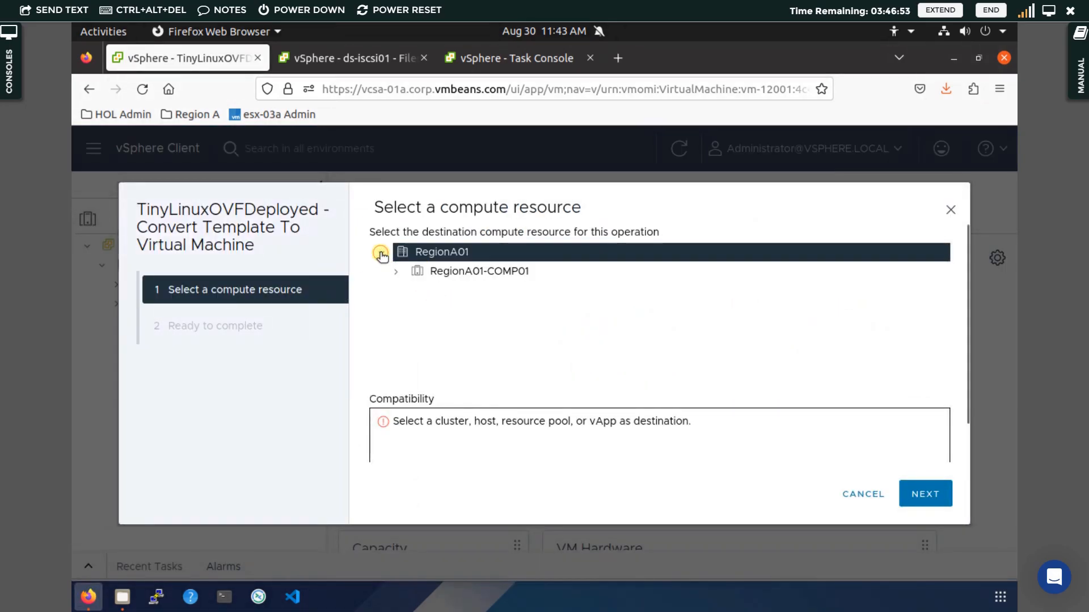
left_click(396, 272)
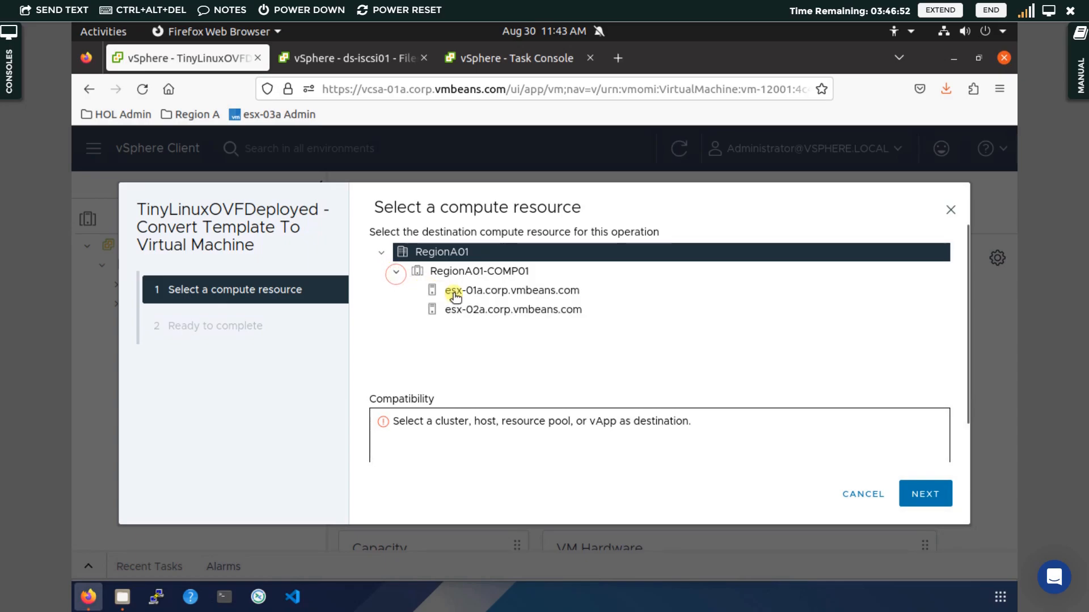
left_click(459, 294)
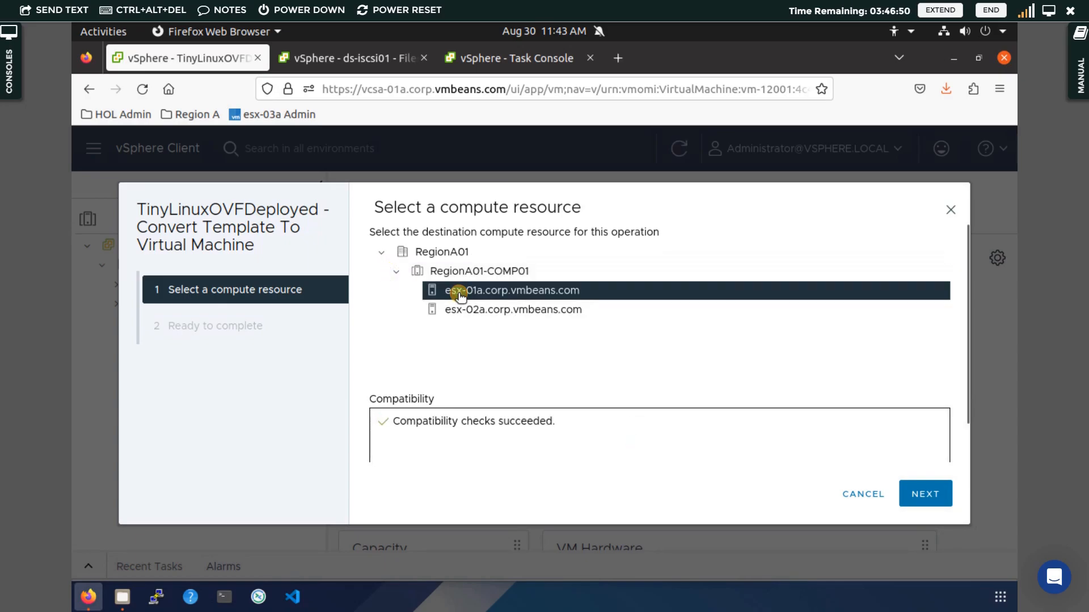
left_click(919, 496)
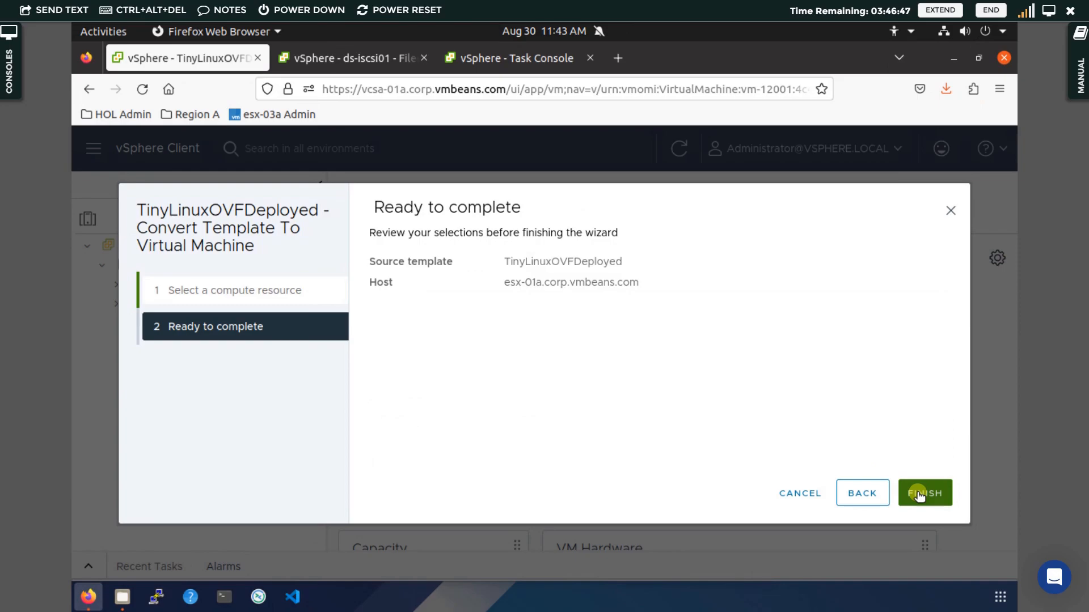
Check the conversion in the Task Console and compare the machines listed in Hosts and Clusters with VMs and Templates
left_click(566, 59)
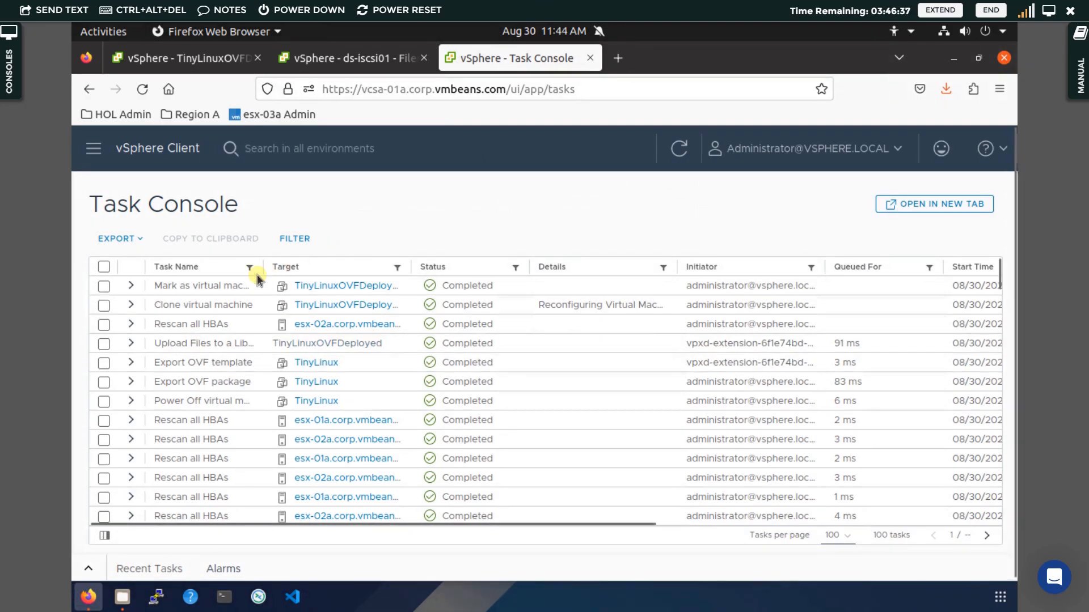
left_click(187, 61)
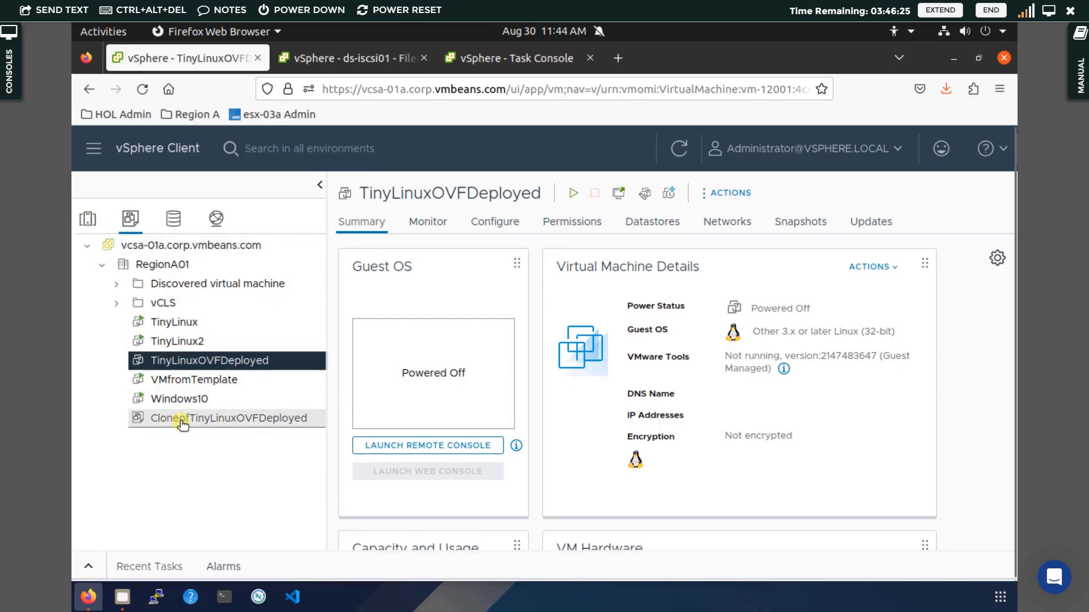
left_click(88, 221)
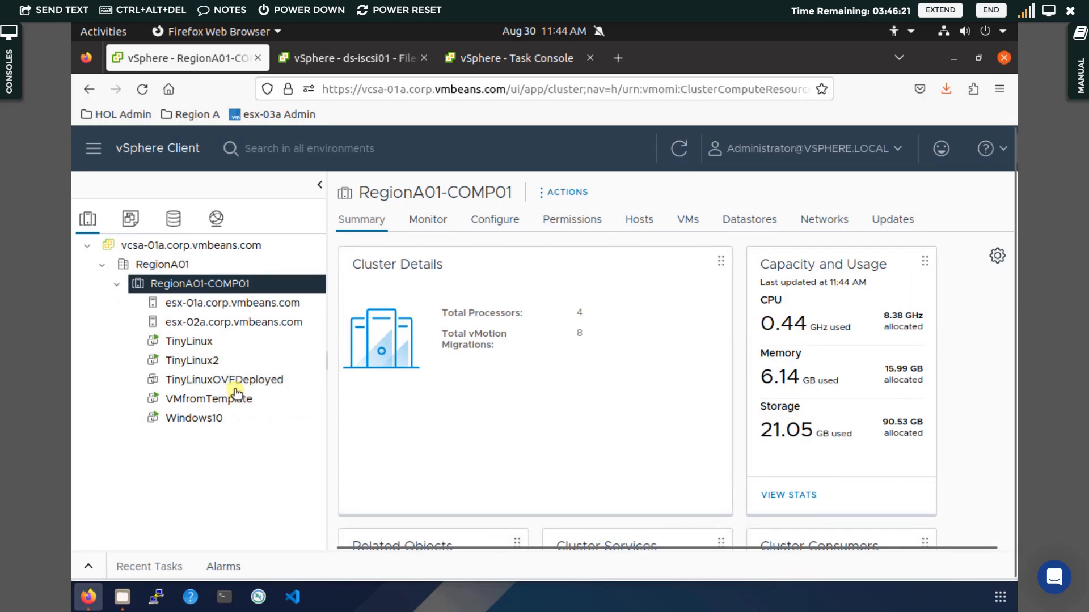
left_click(127, 222)
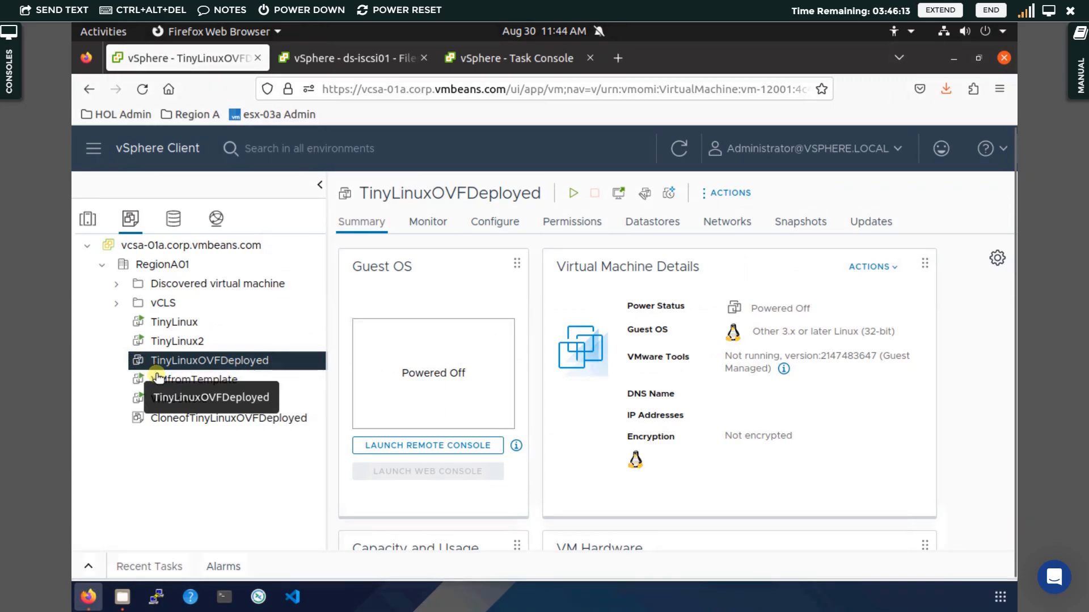
left_click(181, 323)
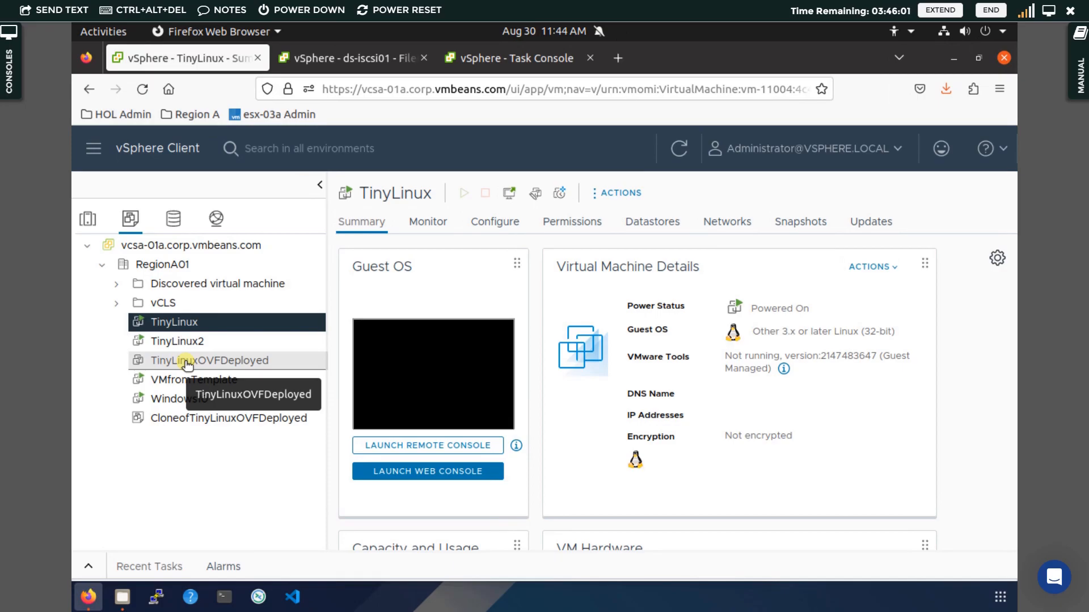
Power on the TinyLinuxOVFDeployed virtual machine from the Hosts and Clusters inventory
left_click(87, 218)
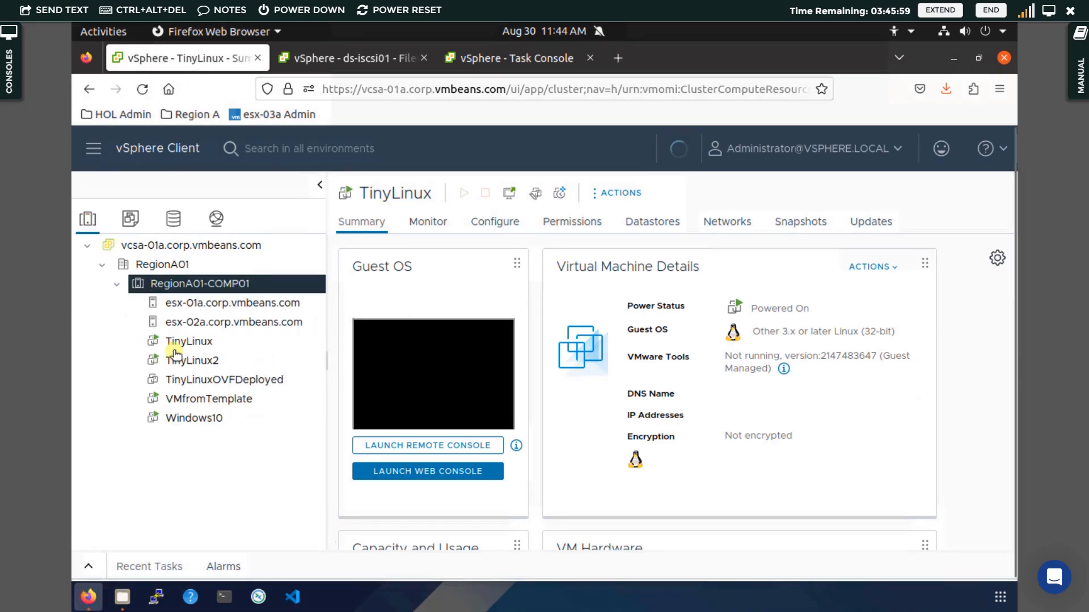
left_click(188, 380)
right_click(191, 387)
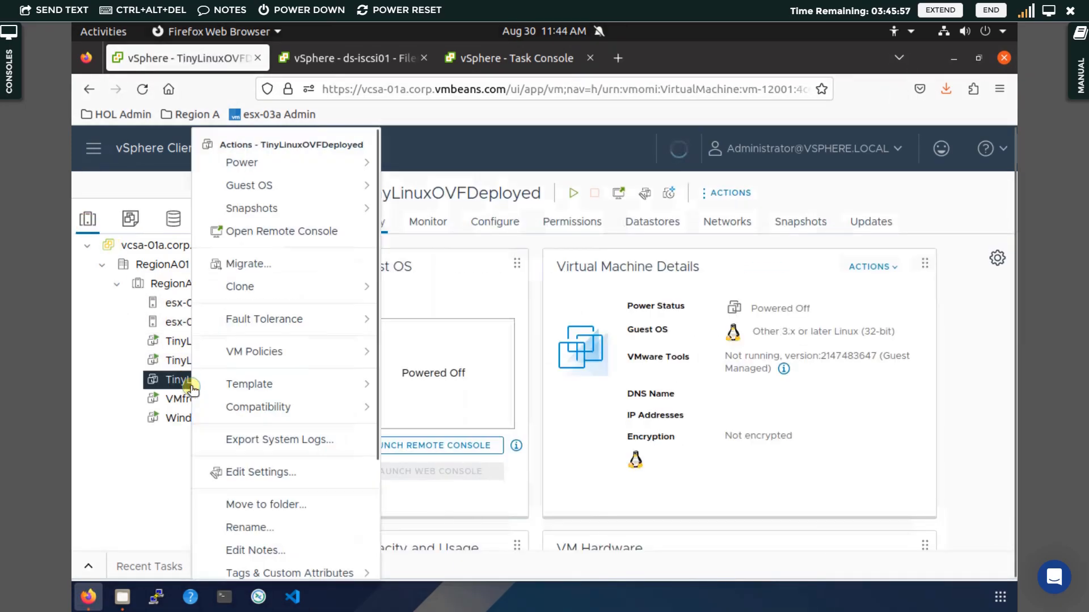
mouse_move(301, 163)
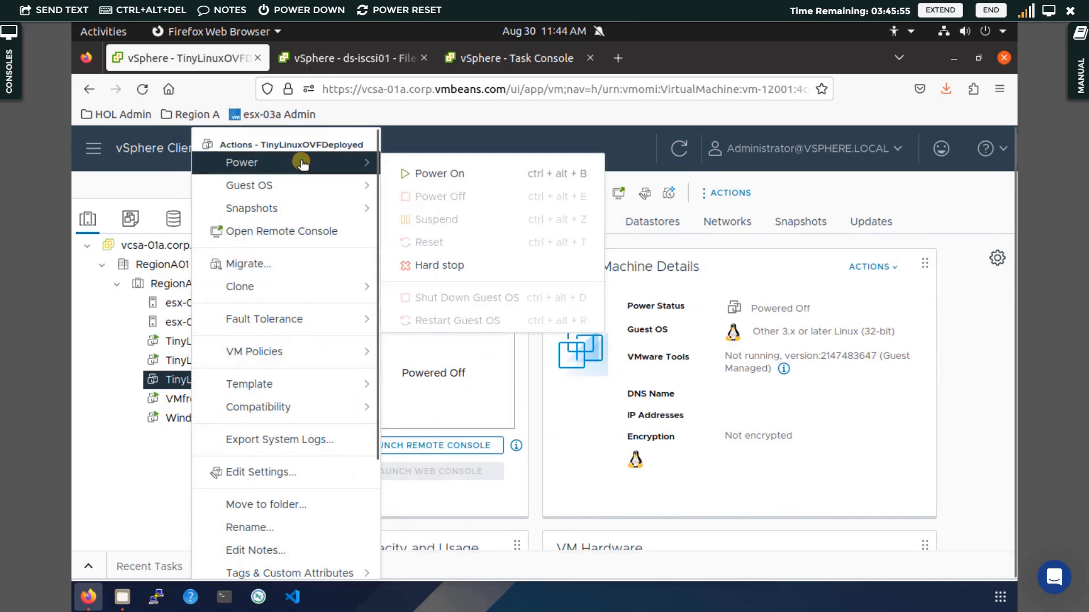
left_click(418, 174)
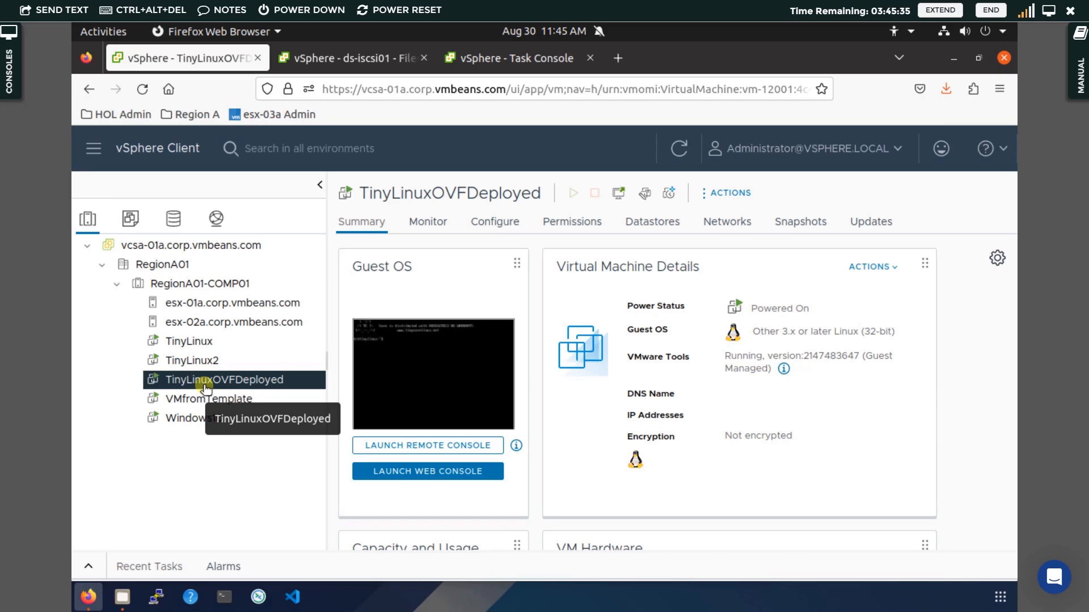
Examine the template conversion and OVF export options of the running TinyLinuxOVFDeployed virtual machine
right_click(205, 389)
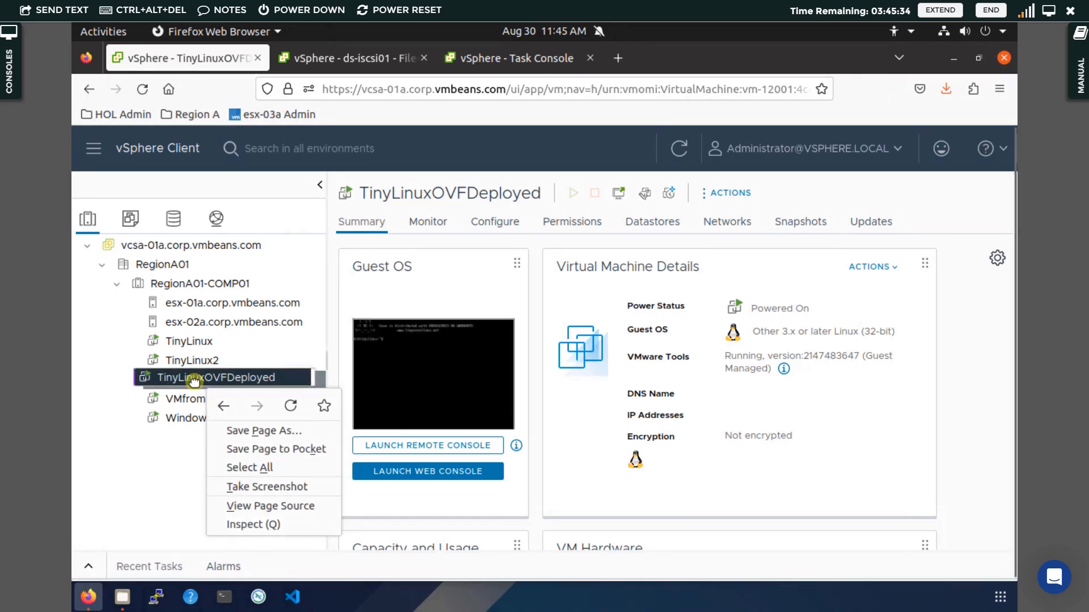
left_click(195, 384)
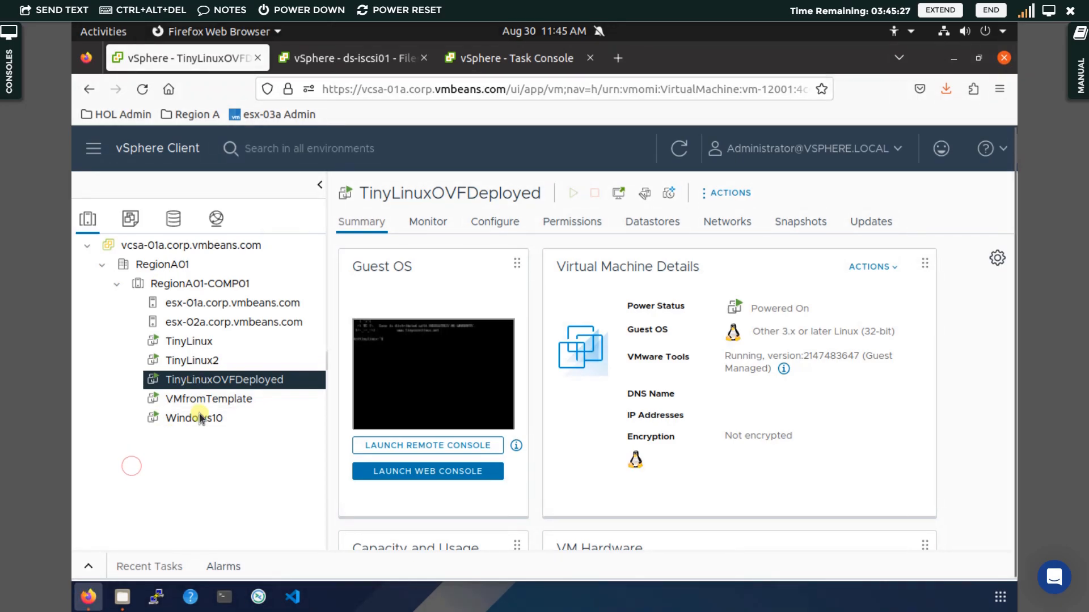
right_click(258, 380)
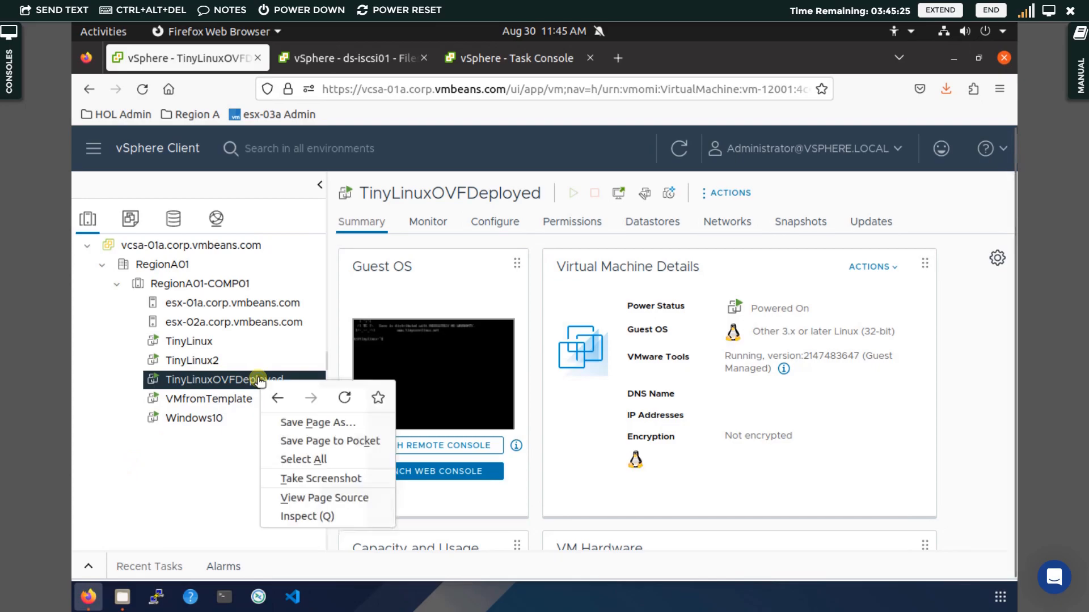
left_click_drag(258, 381, 103, 483)
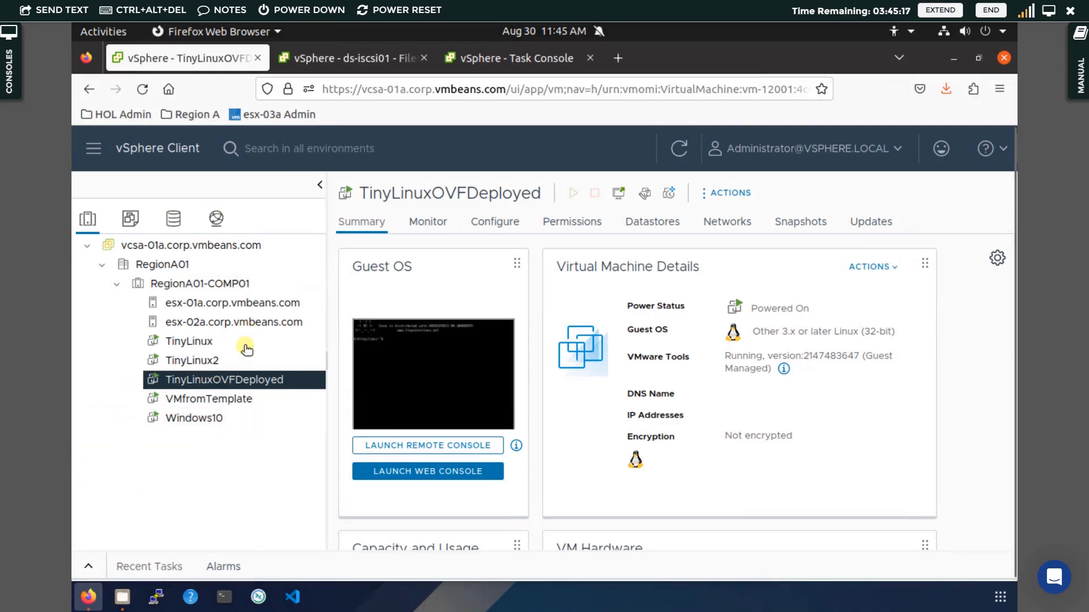
right_click(247, 383)
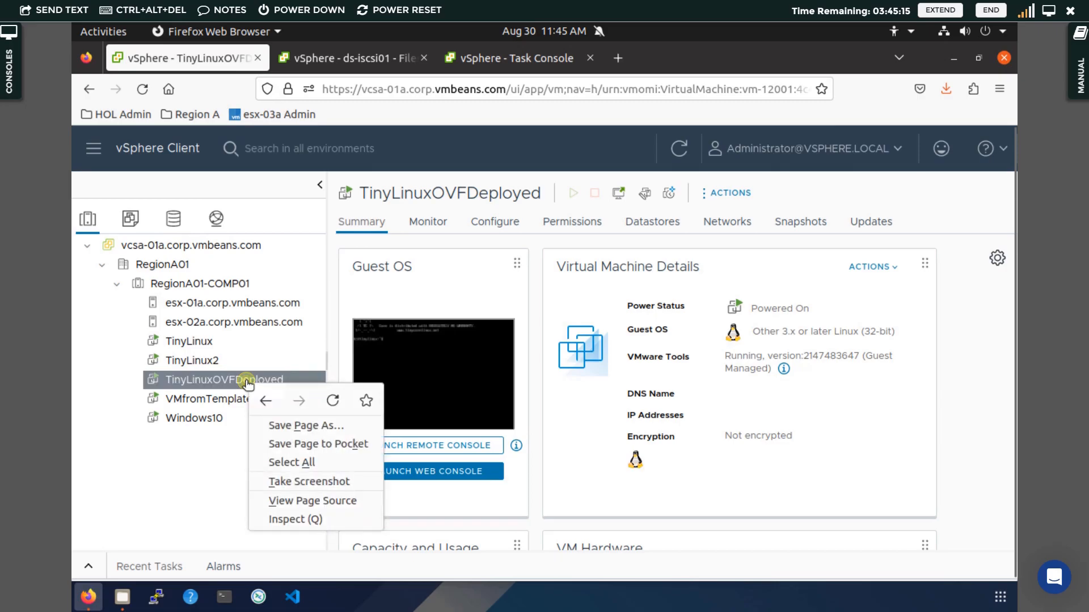
left_click(240, 382)
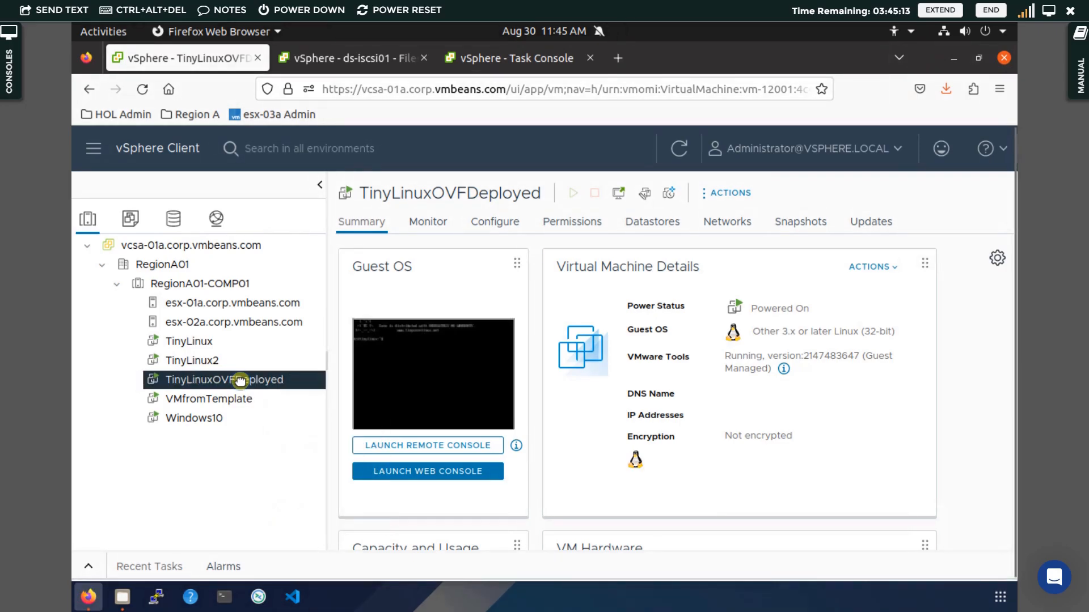
right_click(243, 384)
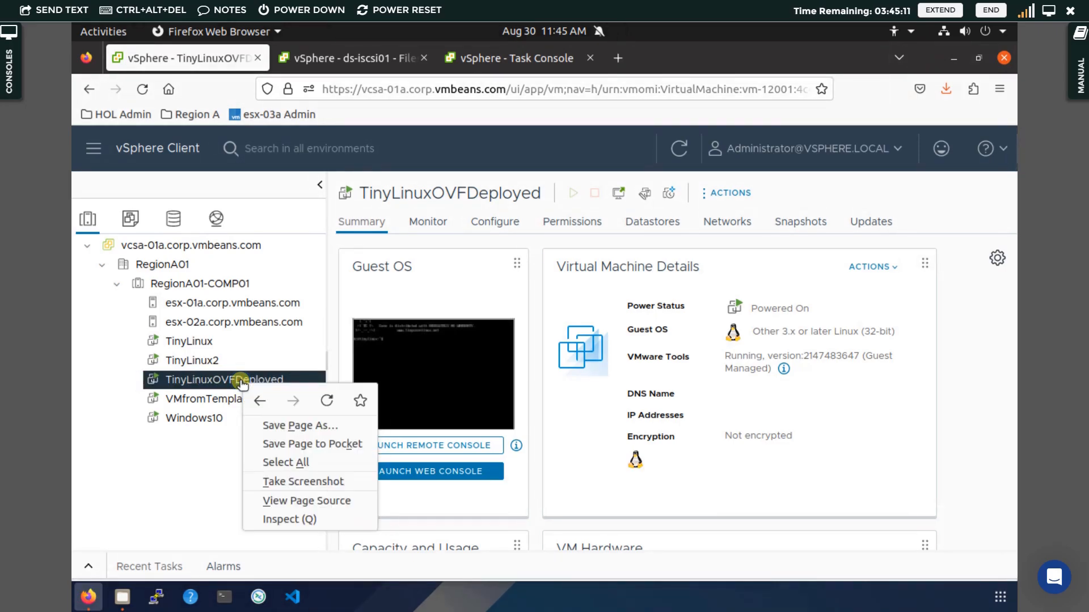
left_click(237, 384)
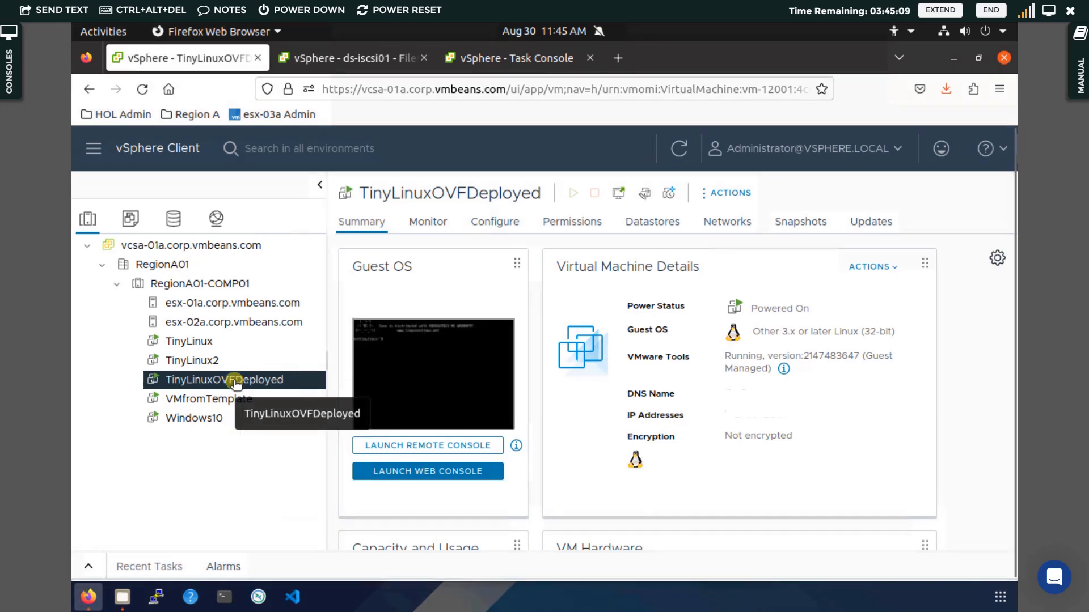
right_click(237, 384)
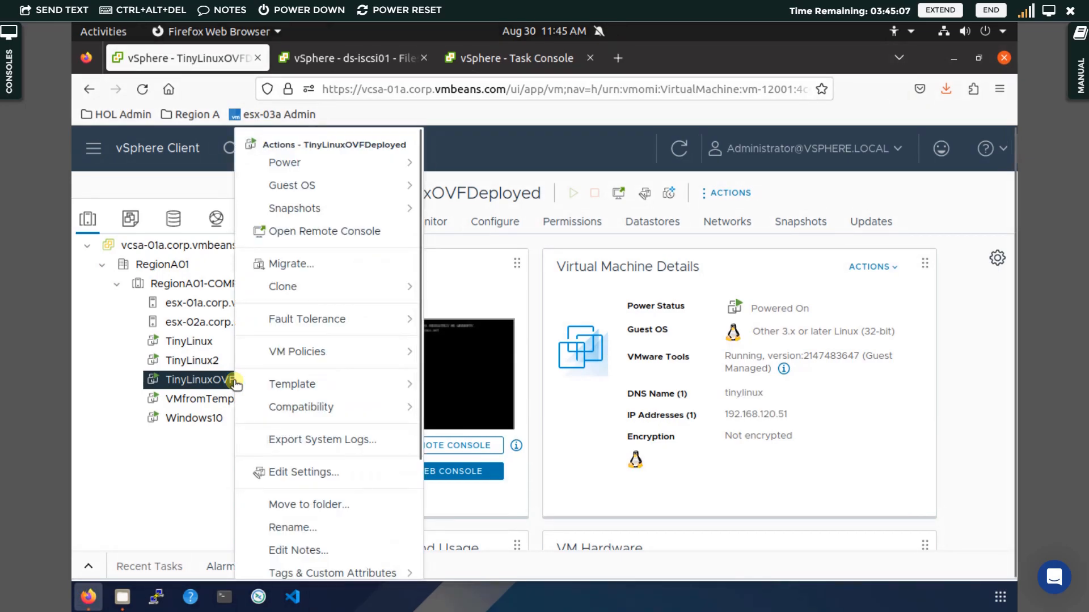
left_click(358, 381)
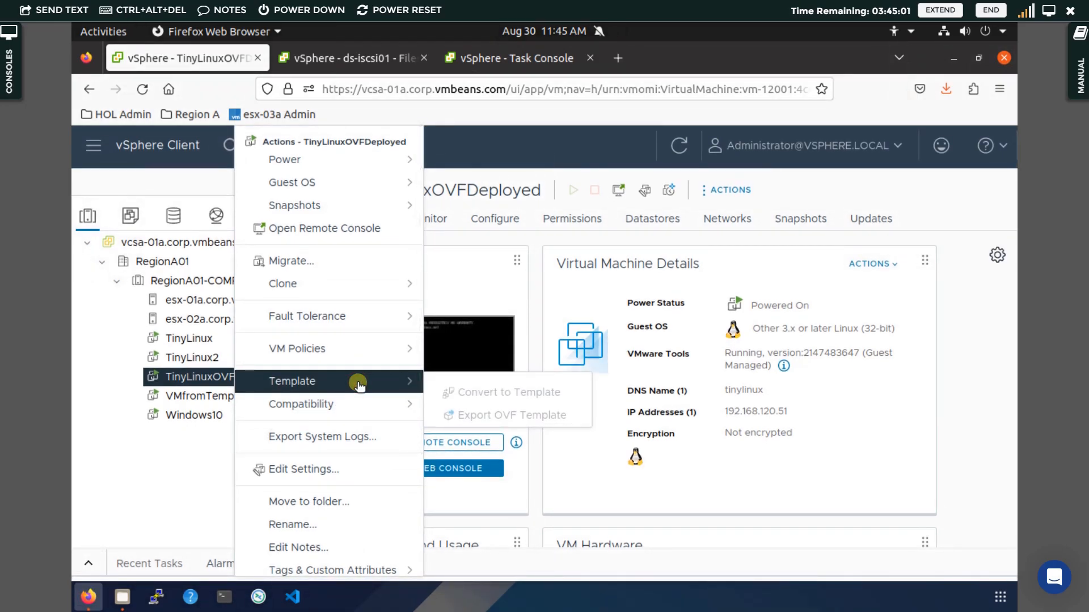
Power off the TinyLinuxOVFDeployed virtual machine and confirm the shutdown
left_click(397, 163)
left_click(491, 205)
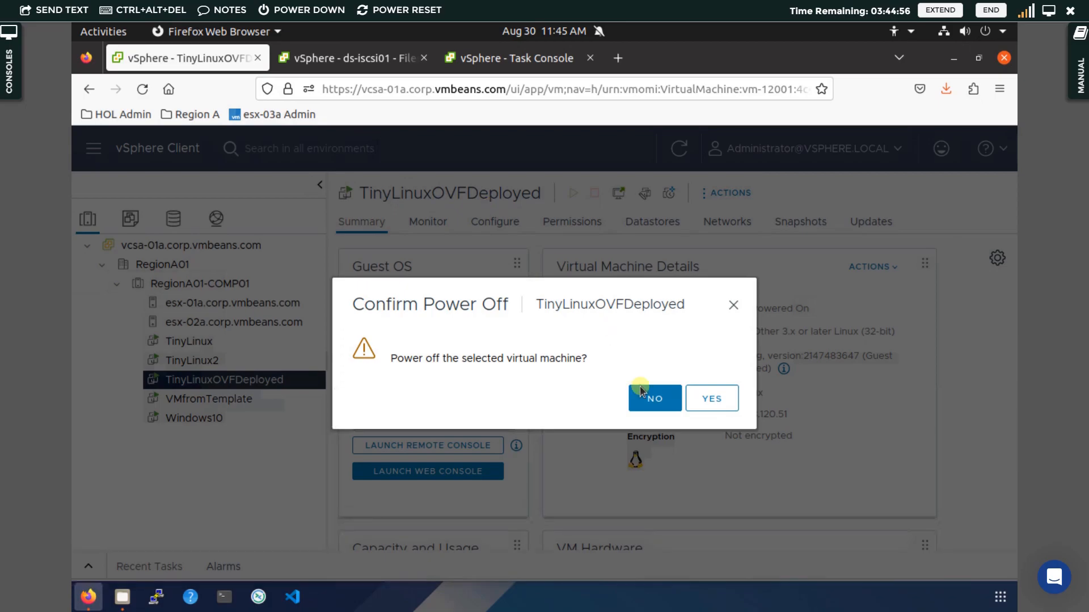
left_click(715, 406)
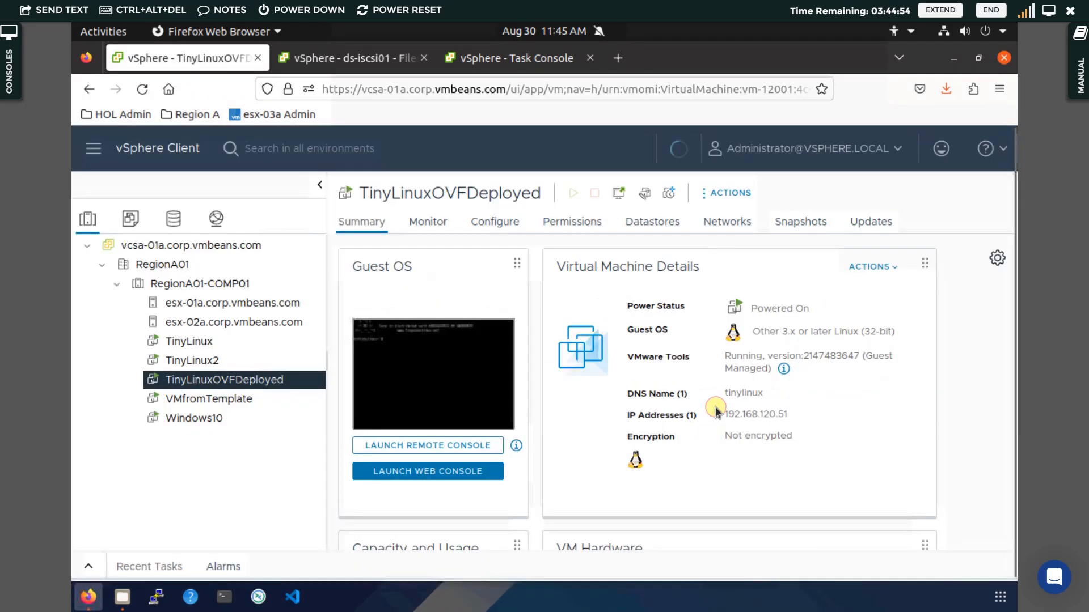
right_click(246, 384)
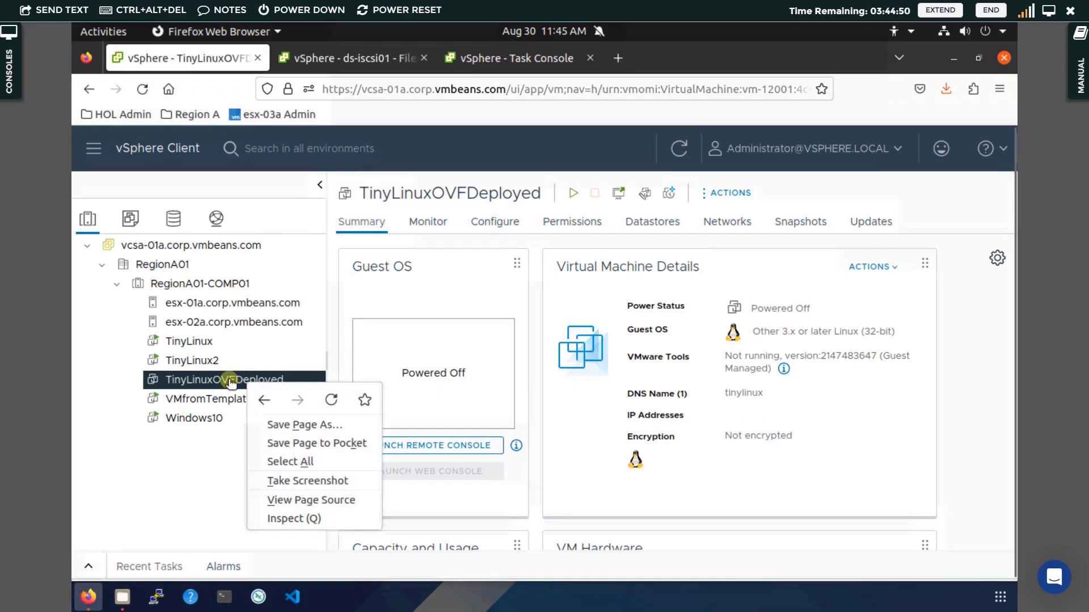
key("Escape")
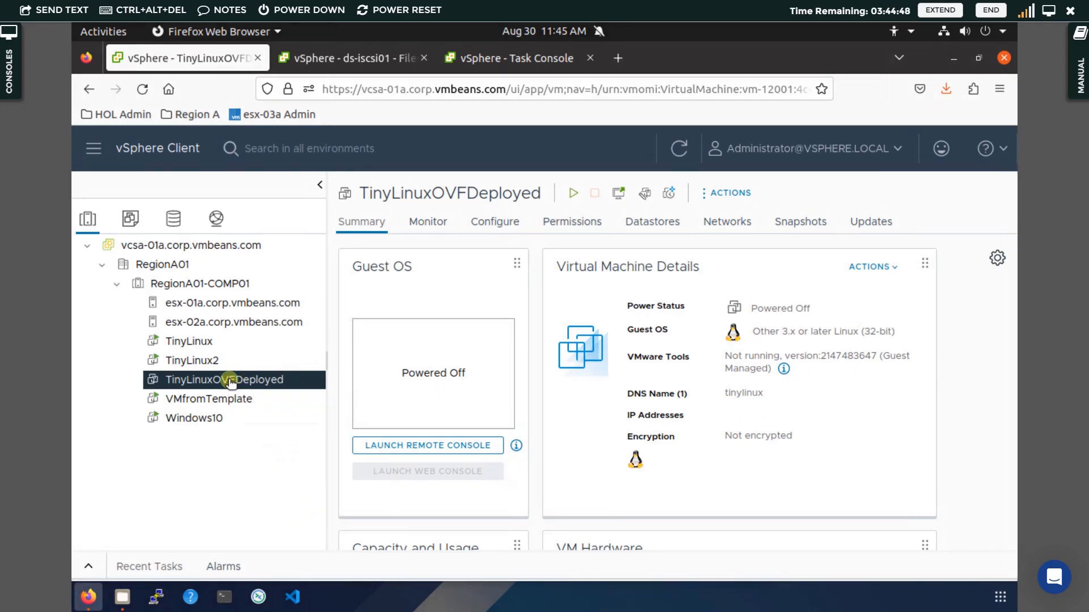
Examine the template options available for the powered-off TinyLinuxOVFDeployed virtual machine
right_click(231, 383)
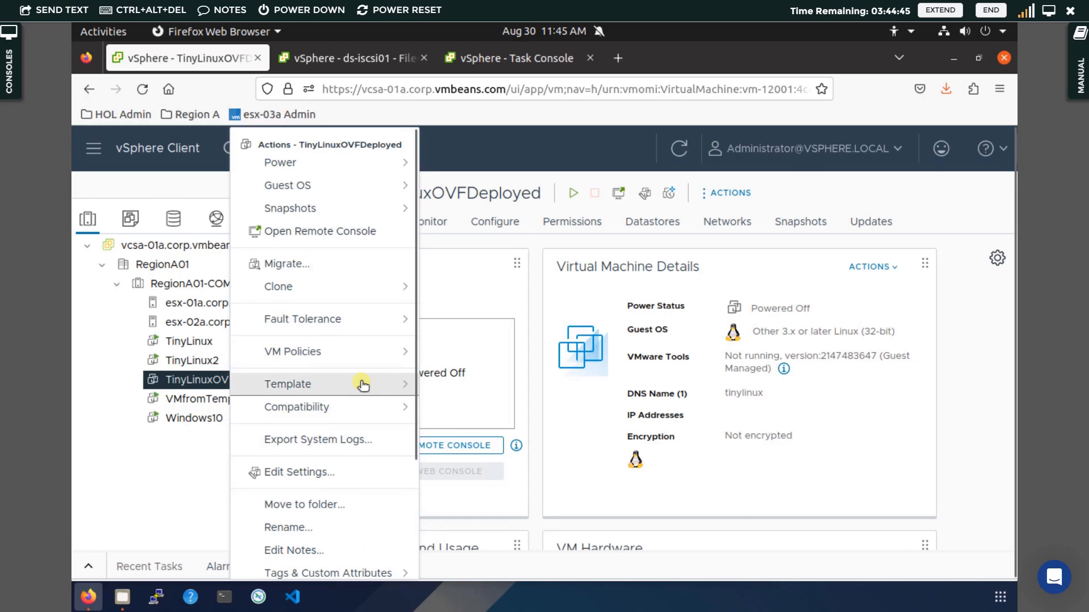
left_click(363, 386)
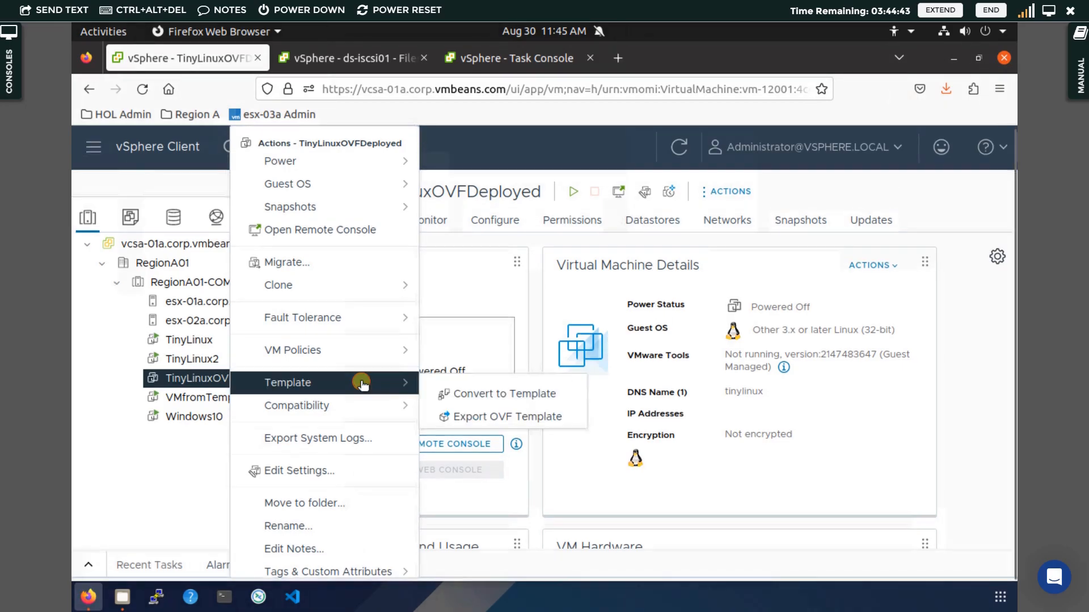
left_click(168, 486)
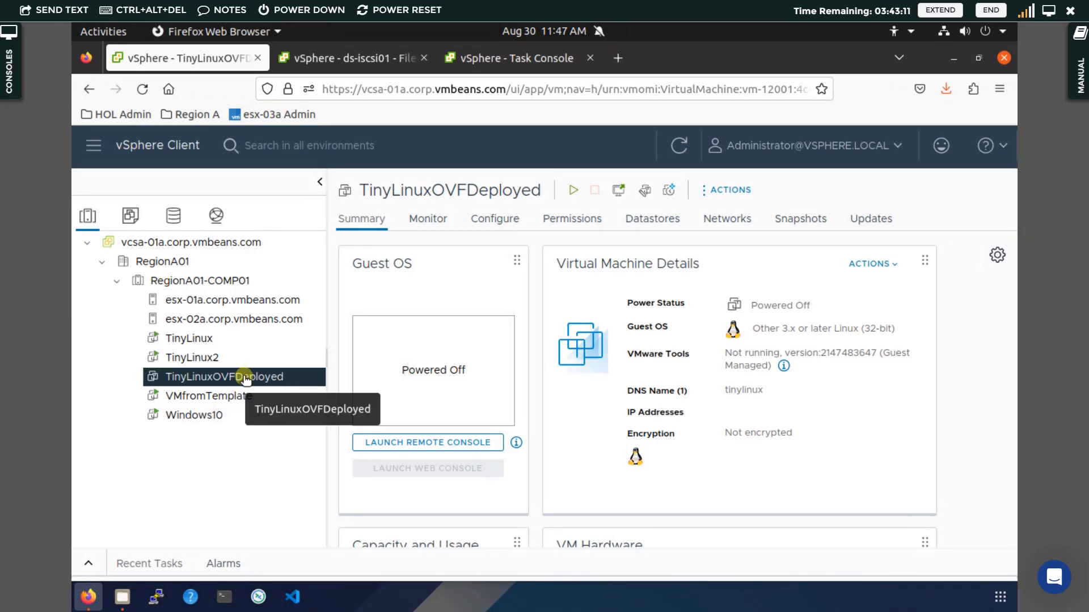
Power off the VMfromTemplate virtual machine and confirm the power-off
left_click(212, 398)
right_click(212, 400)
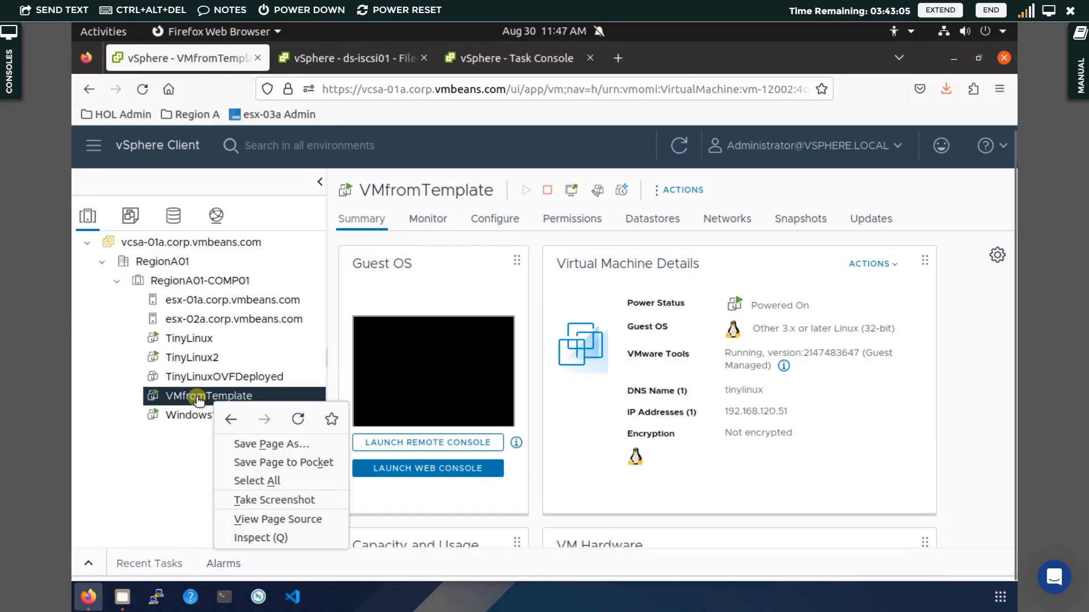
left_click(198, 400)
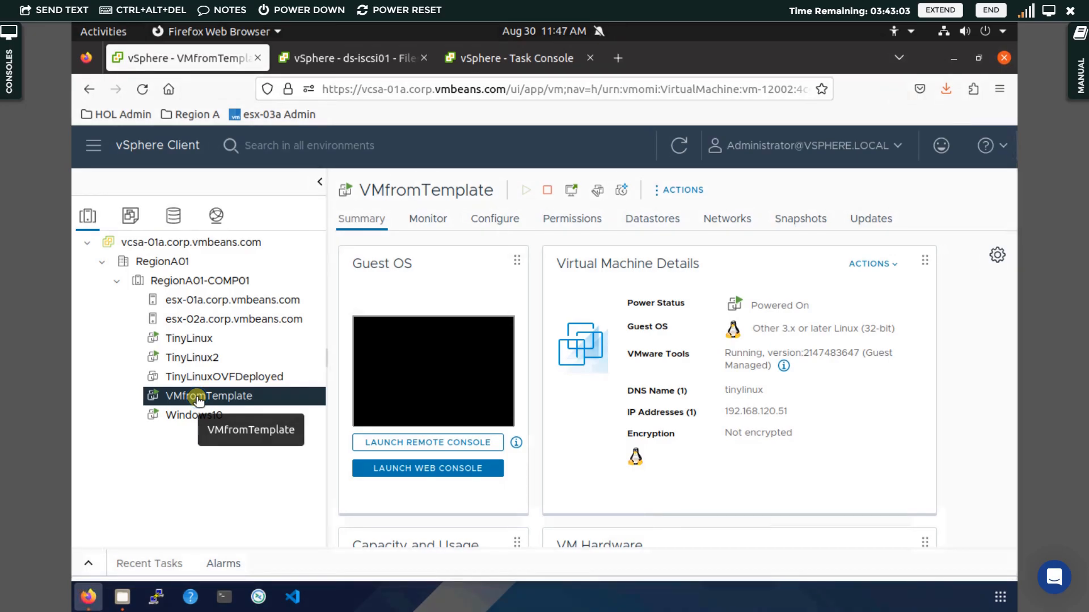
right_click(198, 400)
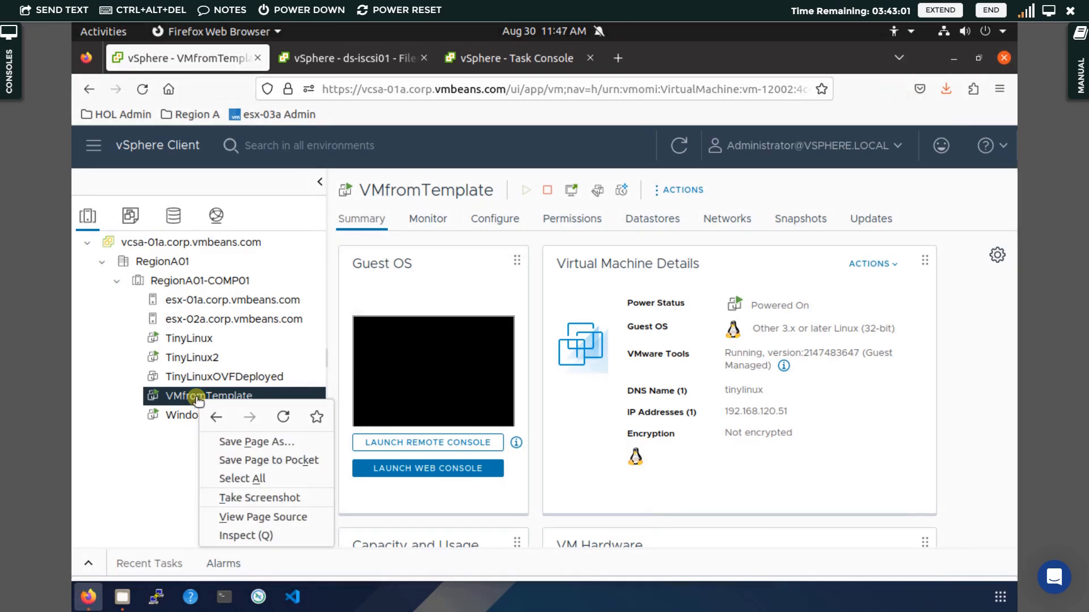
left_click(185, 400)
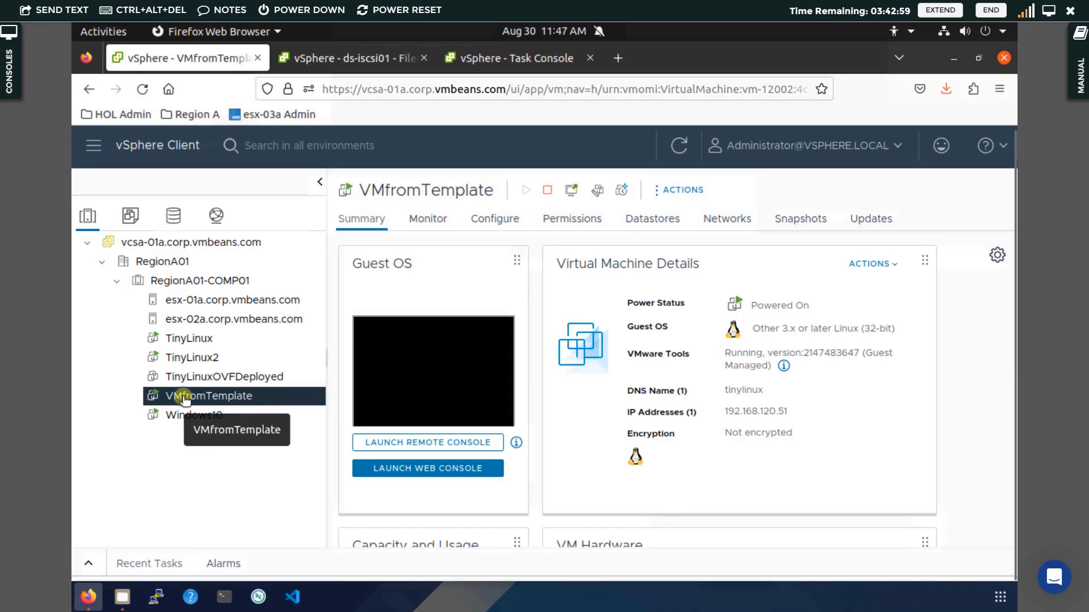
right_click(184, 400)
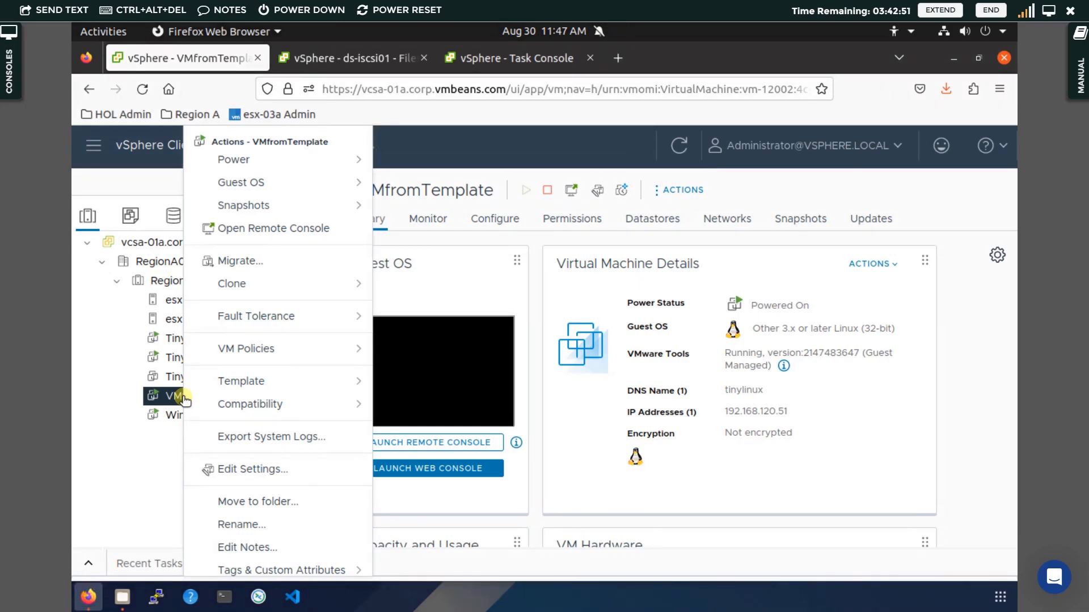
left_click(345, 164)
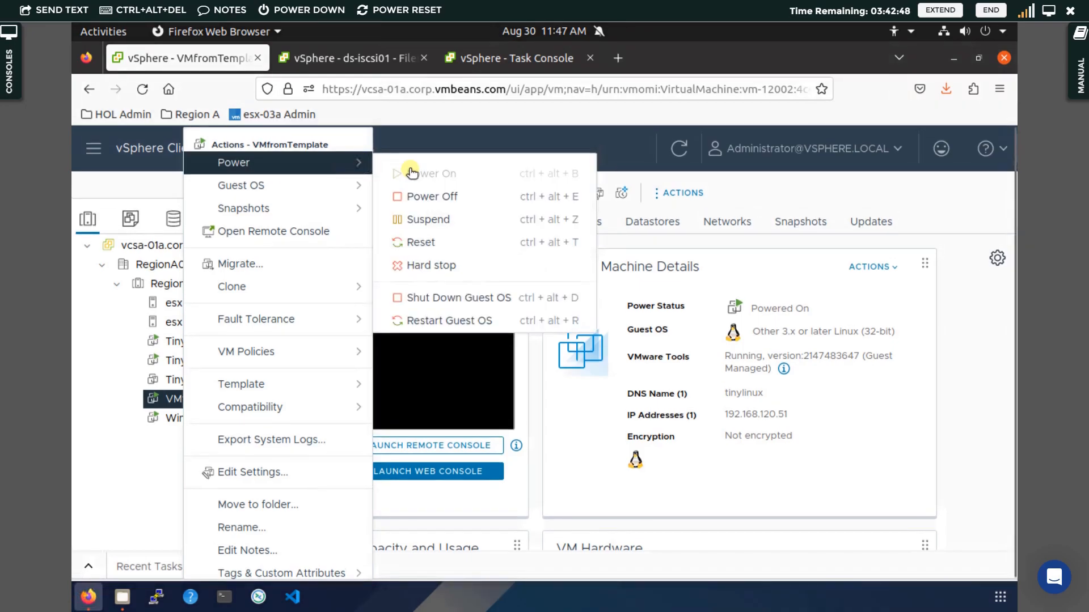
left_click(446, 198)
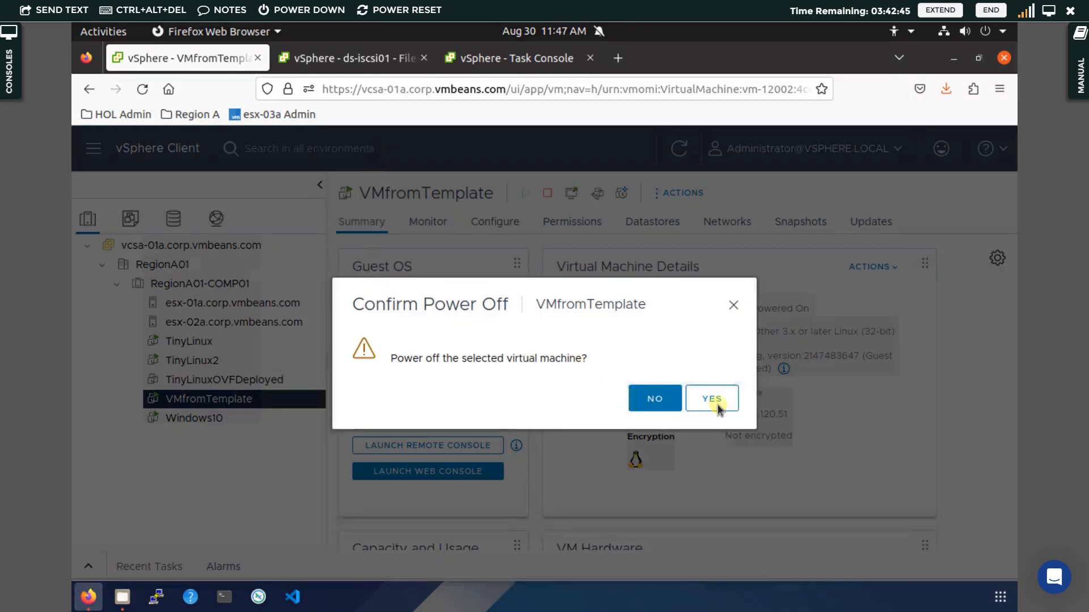
left_click(721, 400)
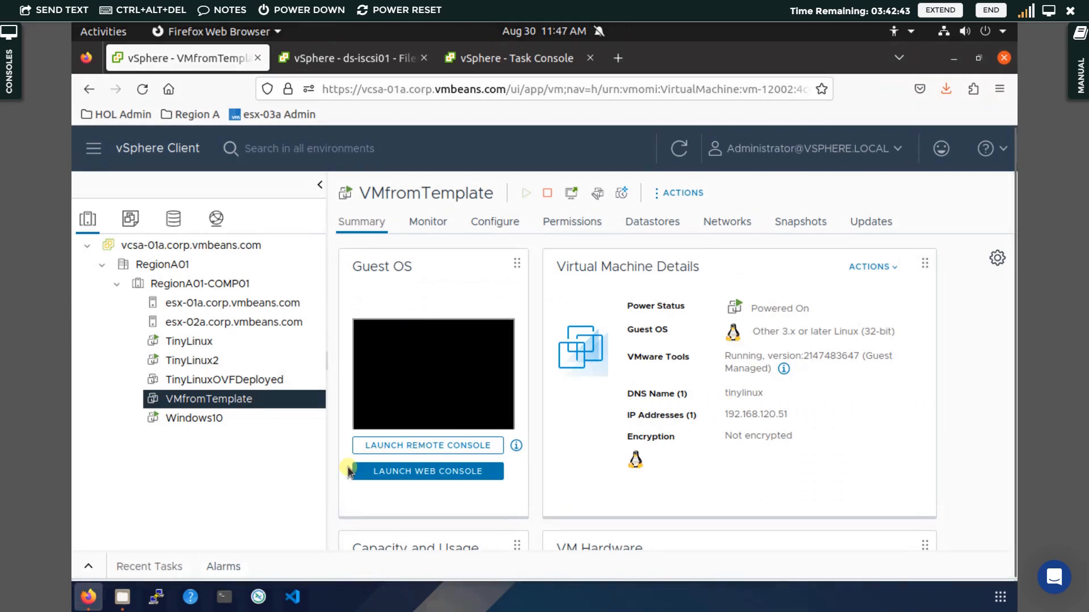
Delete the VMfromTemplate virtual machine from disk and confirm the deletion
right_click(218, 400)
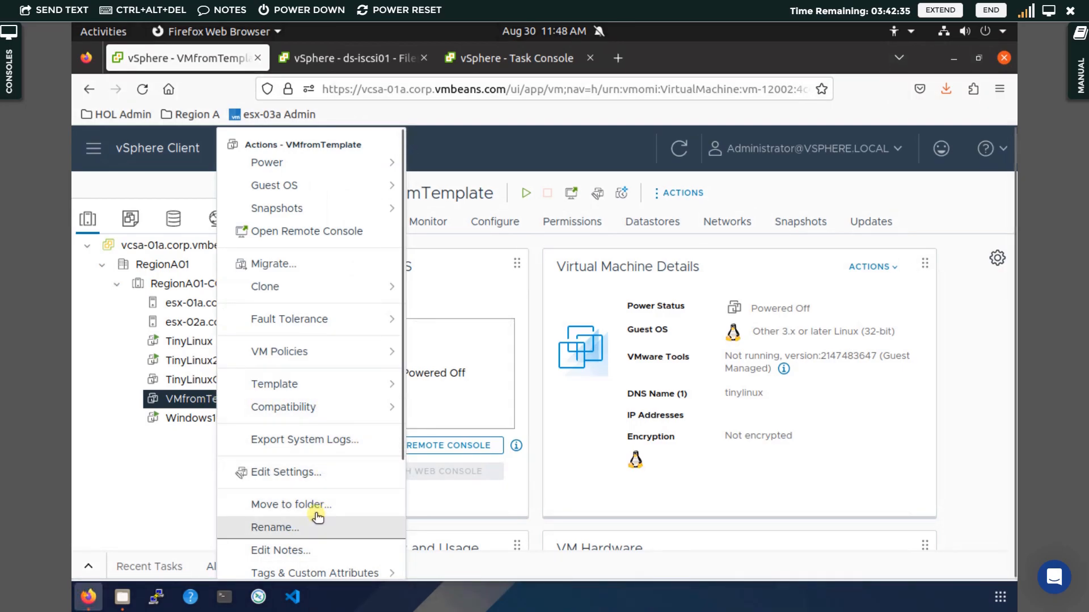
scroll(317, 516, "down", 3)
scroll(317, 516, "up", 3)
scroll(318, 516, "down", 3)
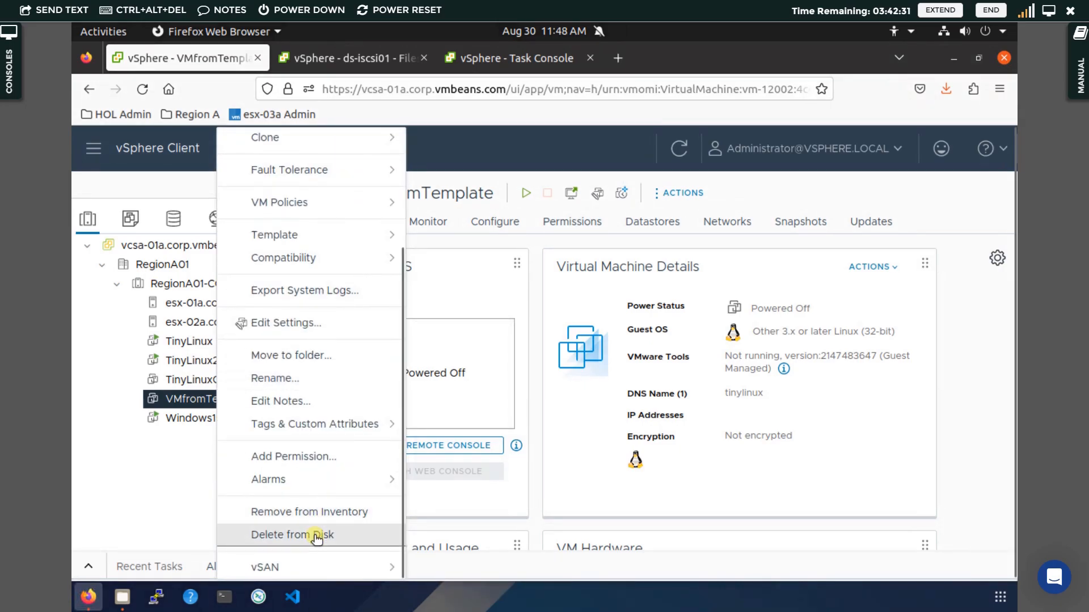
left_click(316, 537)
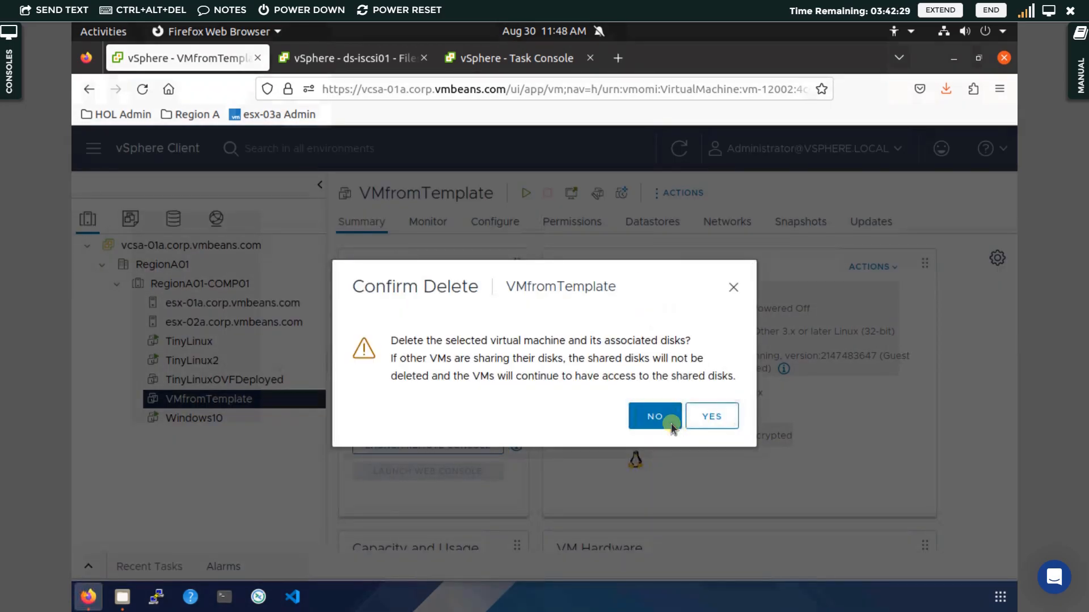
left_click(698, 417)
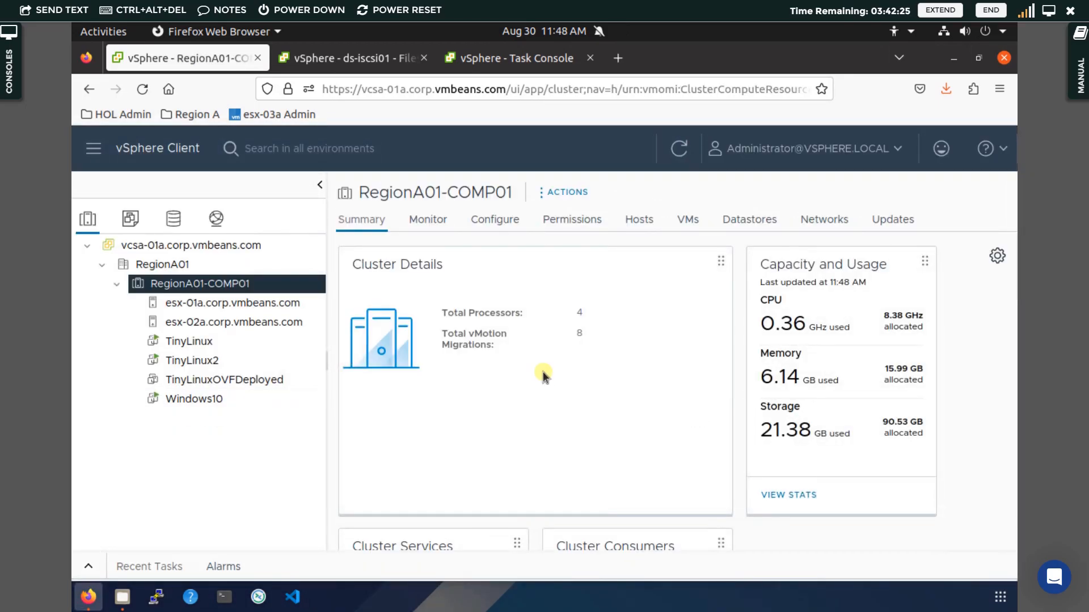
Delete the TinyLinuxOVFDeployed virtual machine and its associated disks, confirming the deletion
left_click(240, 384)
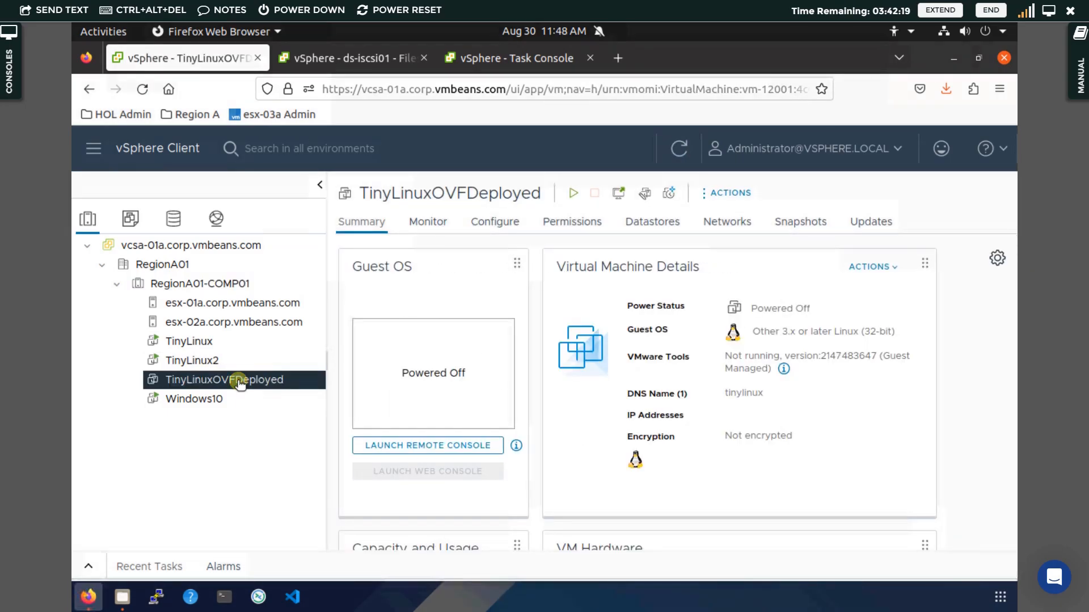
right_click(240, 384)
left_click(224, 380)
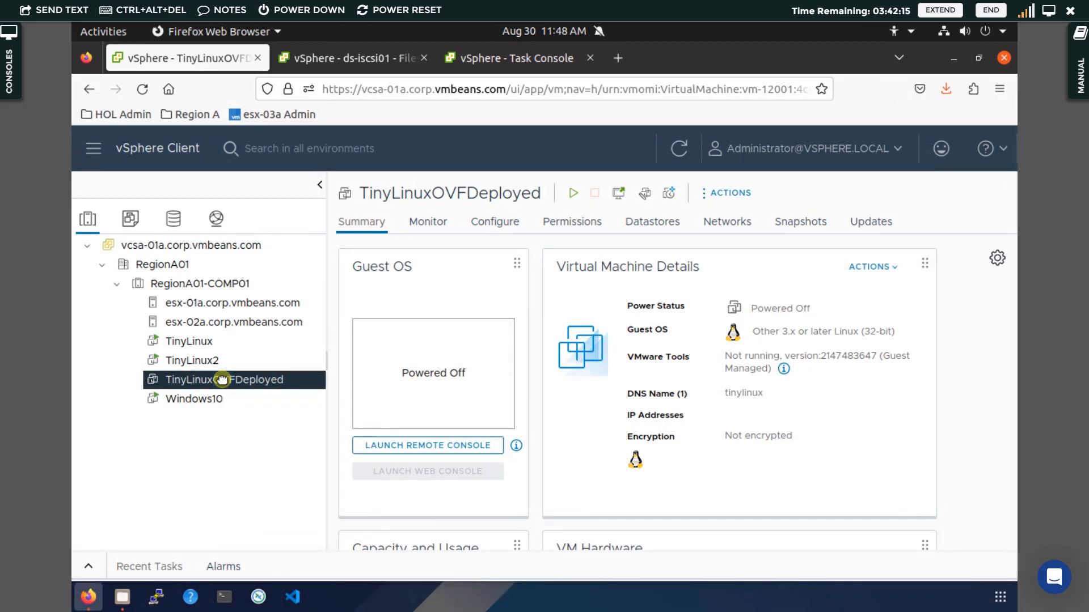
right_click(223, 381)
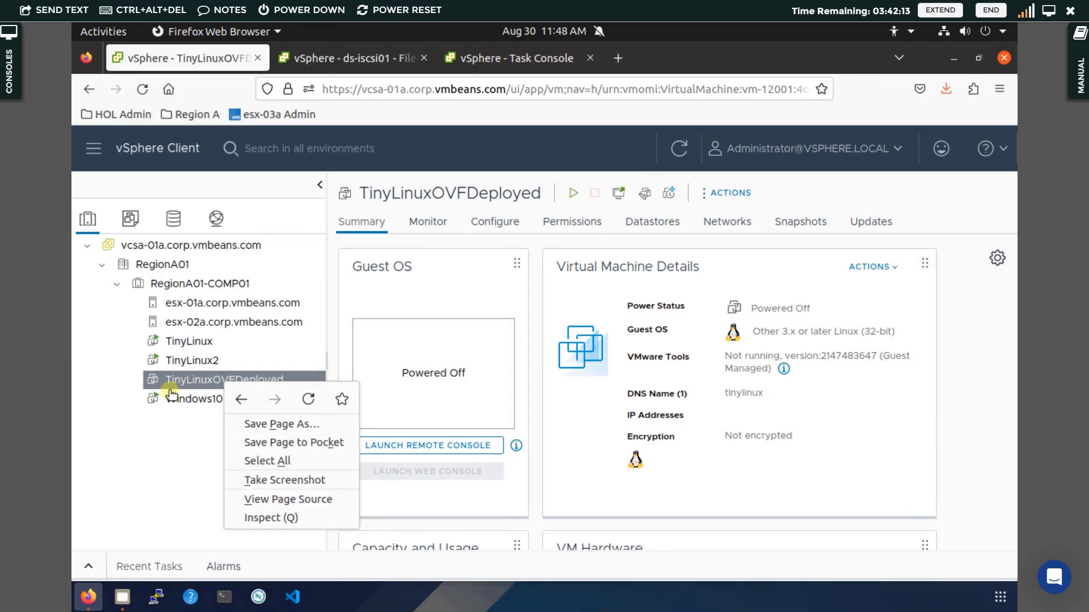
left_click(187, 383)
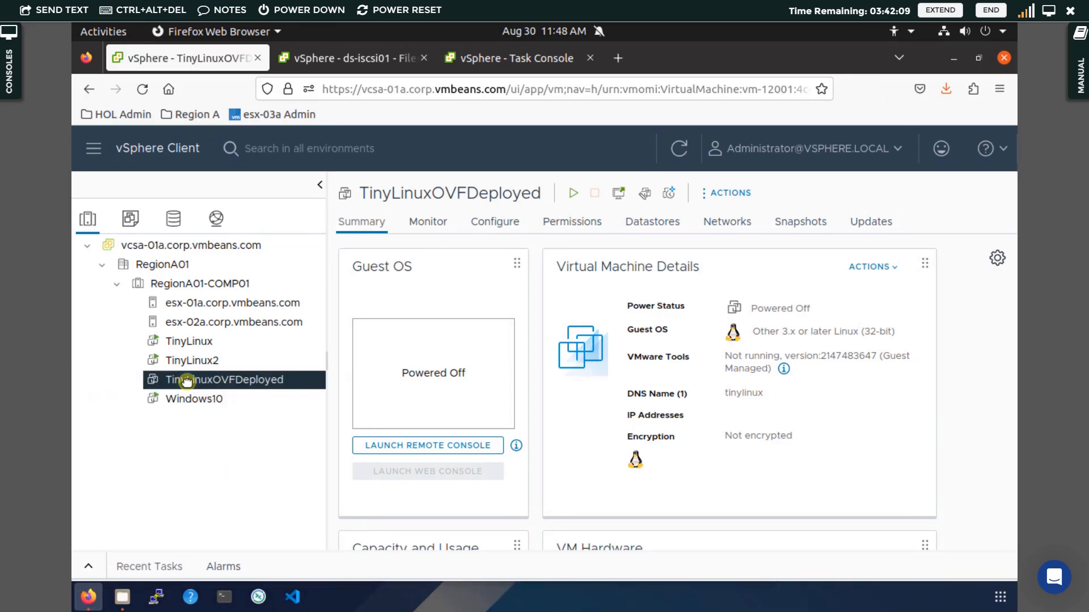
right_click(187, 382)
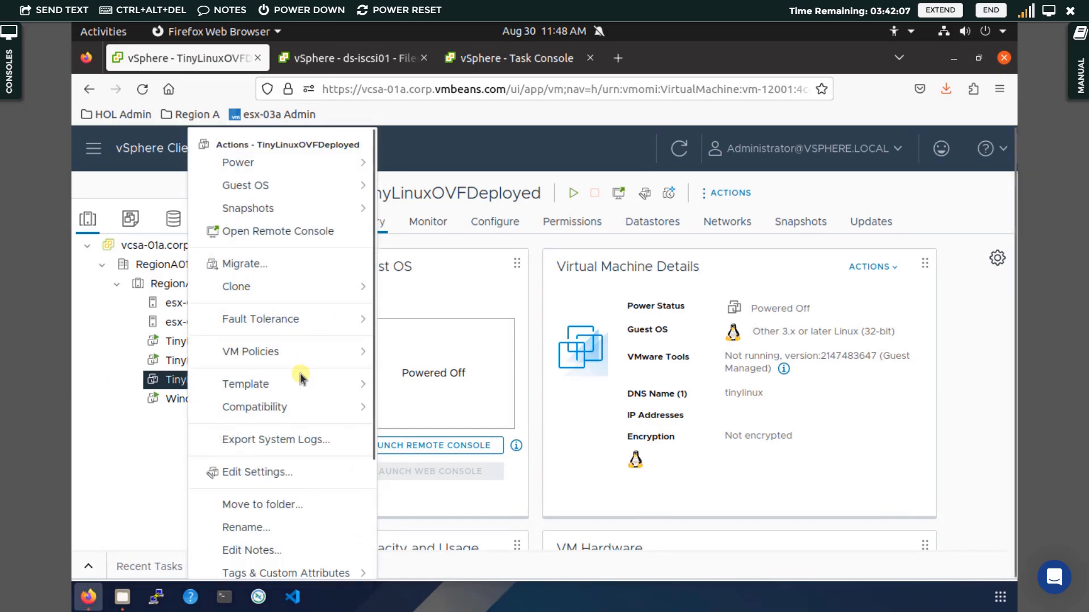
scroll(284, 479, "down", 3)
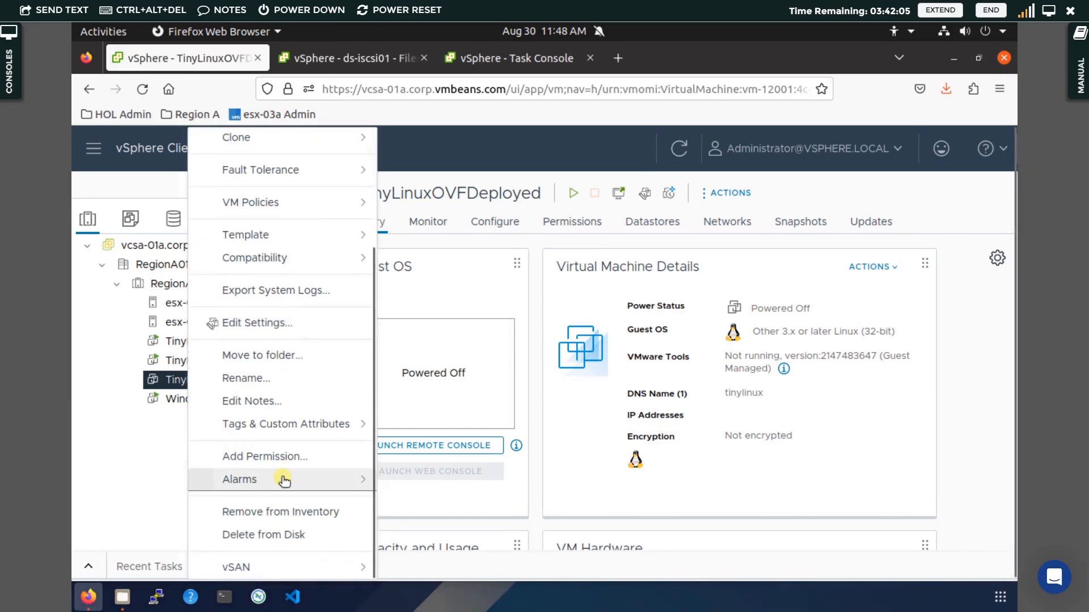
left_click(284, 536)
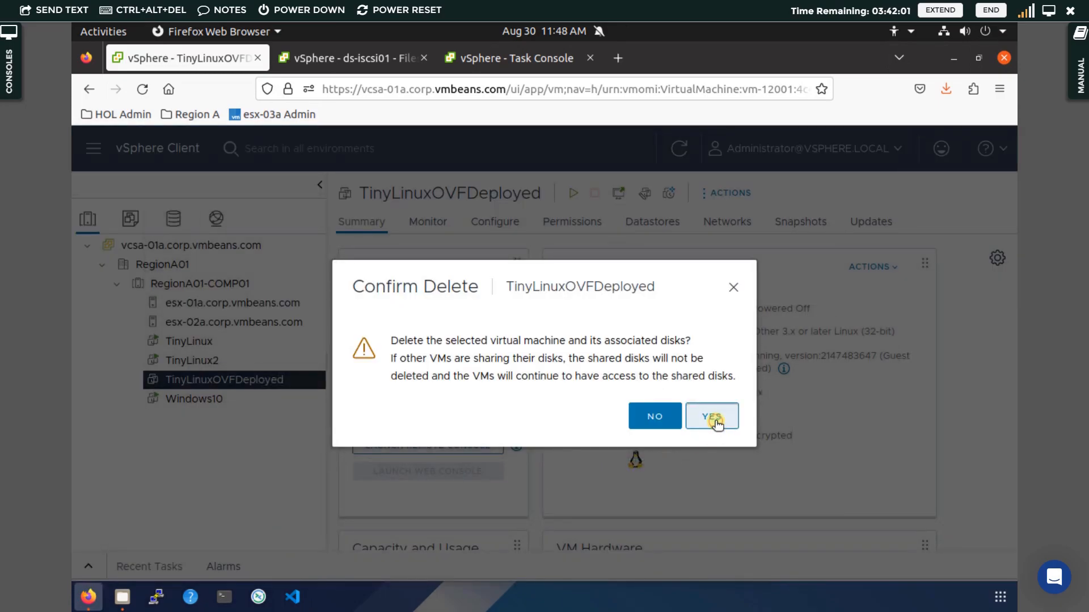
left_click(715, 422)
Delete the CloneofTinyLinuxOVFDeployed template from disk in the VMs and Templates inventory and confirm
left_click(135, 220)
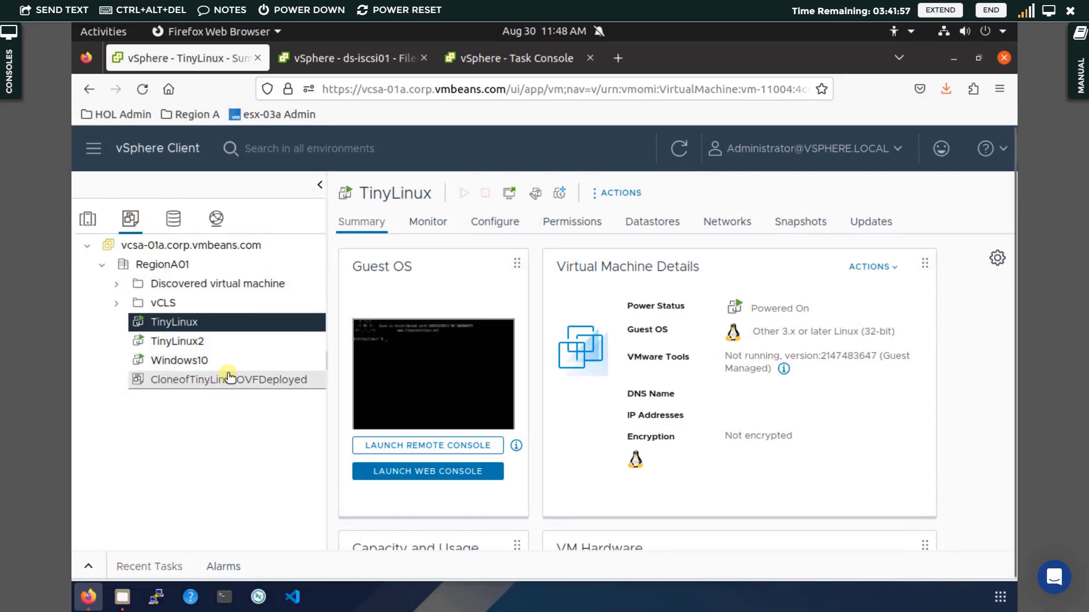
left_click(229, 379)
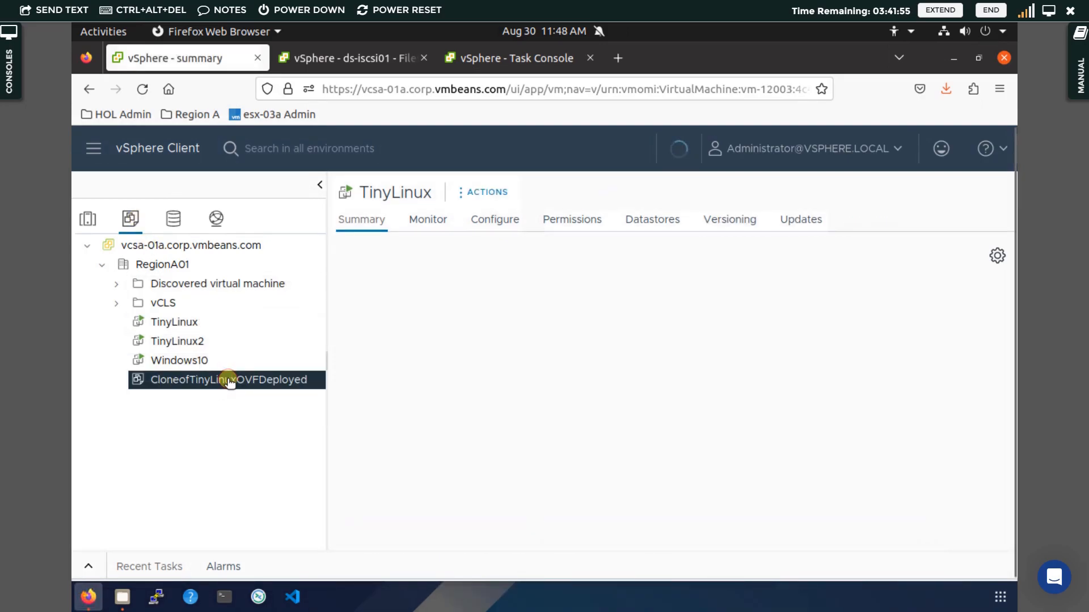
right_click(229, 381)
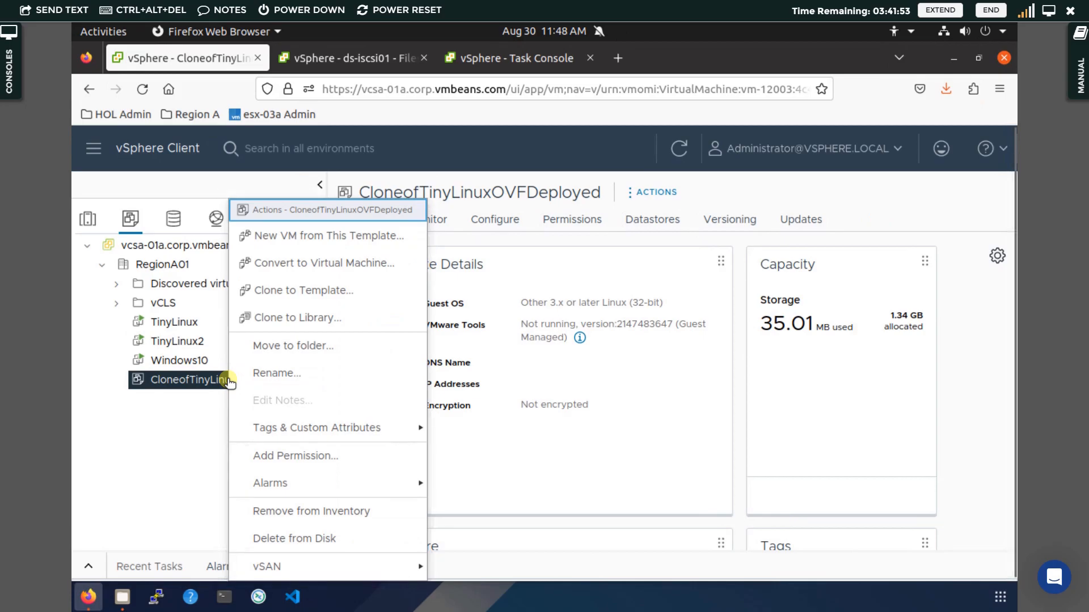
left_click(315, 539)
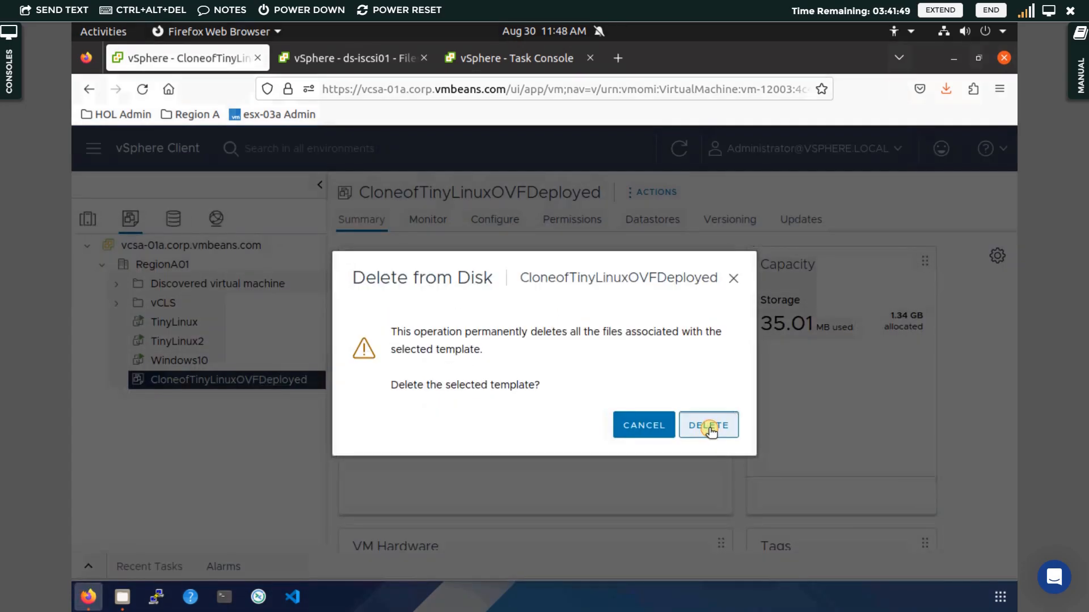
left_click(710, 429)
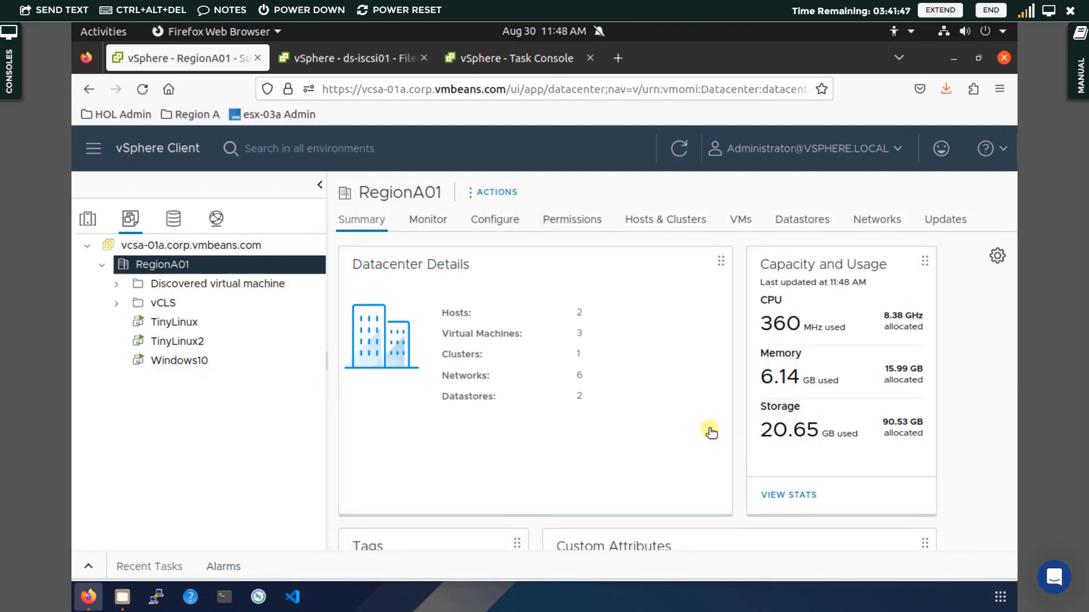